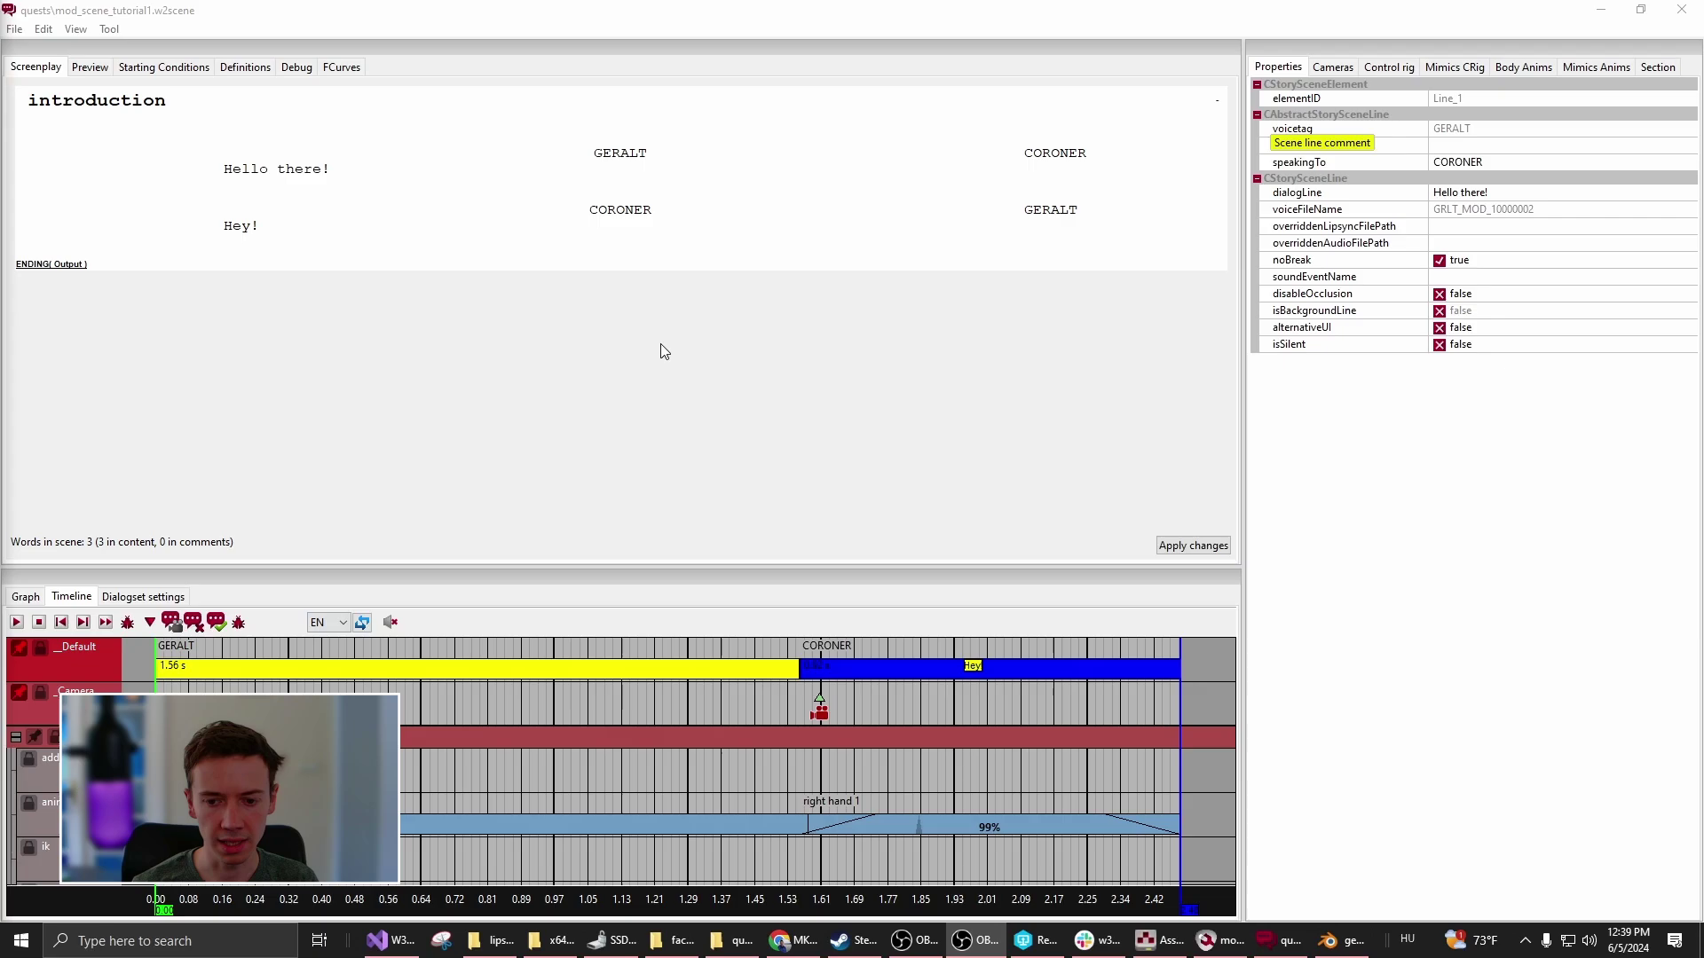
- Preview the REDkit scene, scrub the dialogue timeline and open Geralt's 'Hello there!' line properties
click(90, 66)
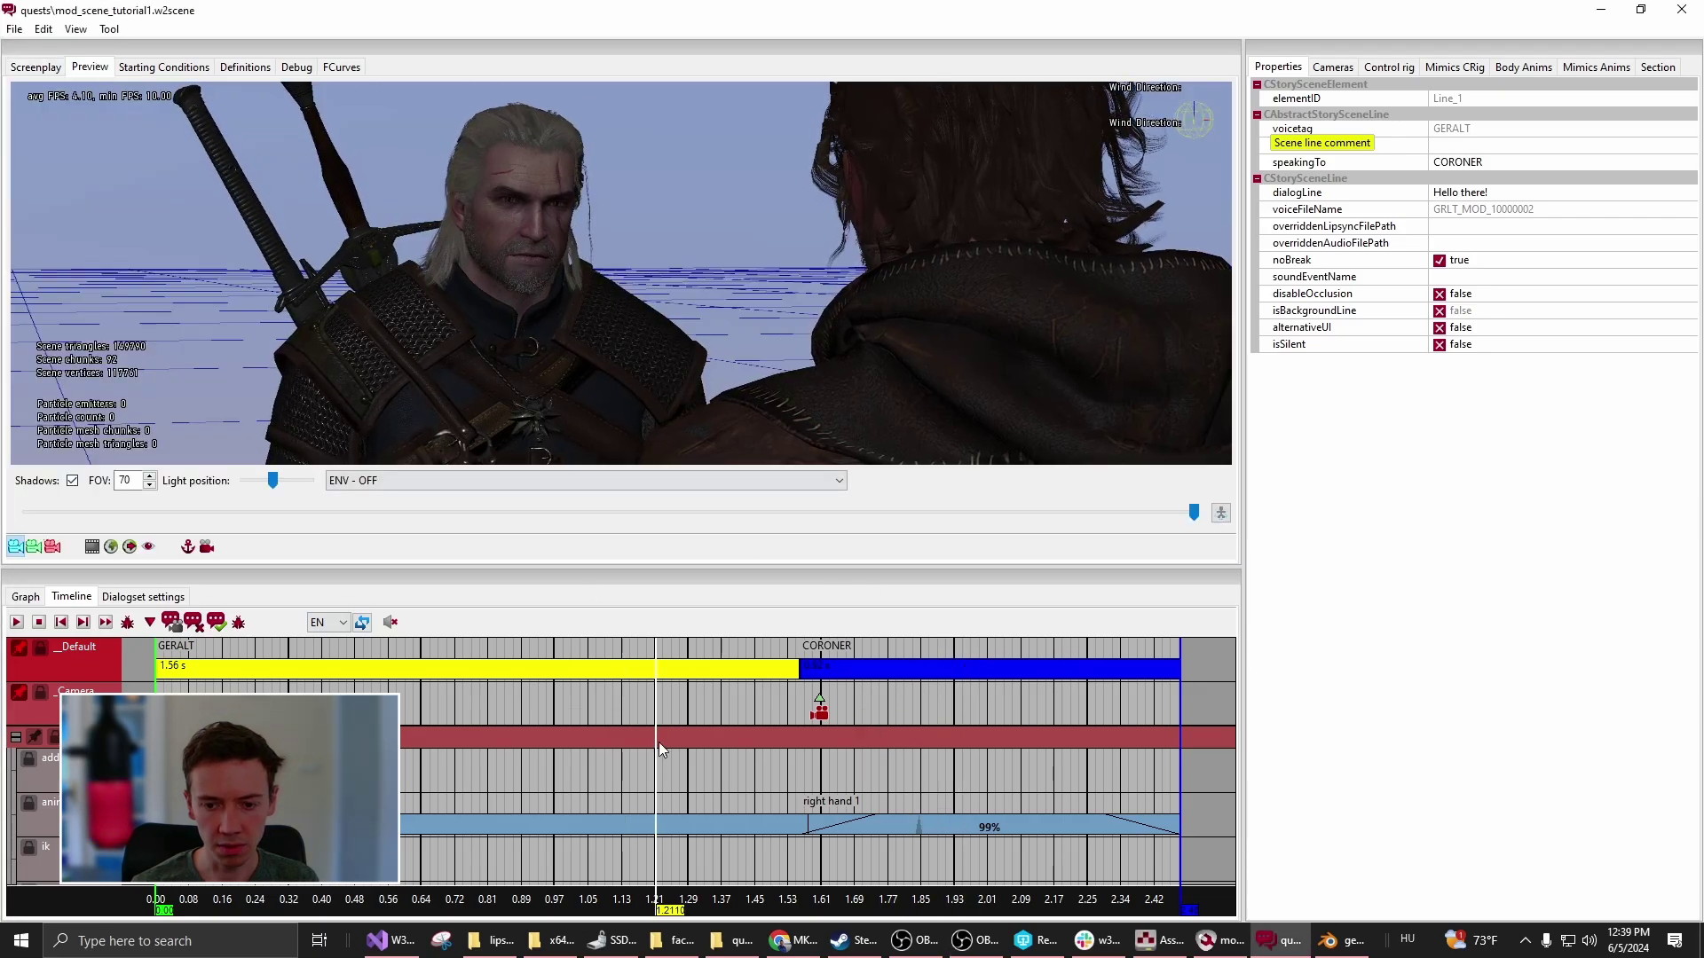
click(35, 66)
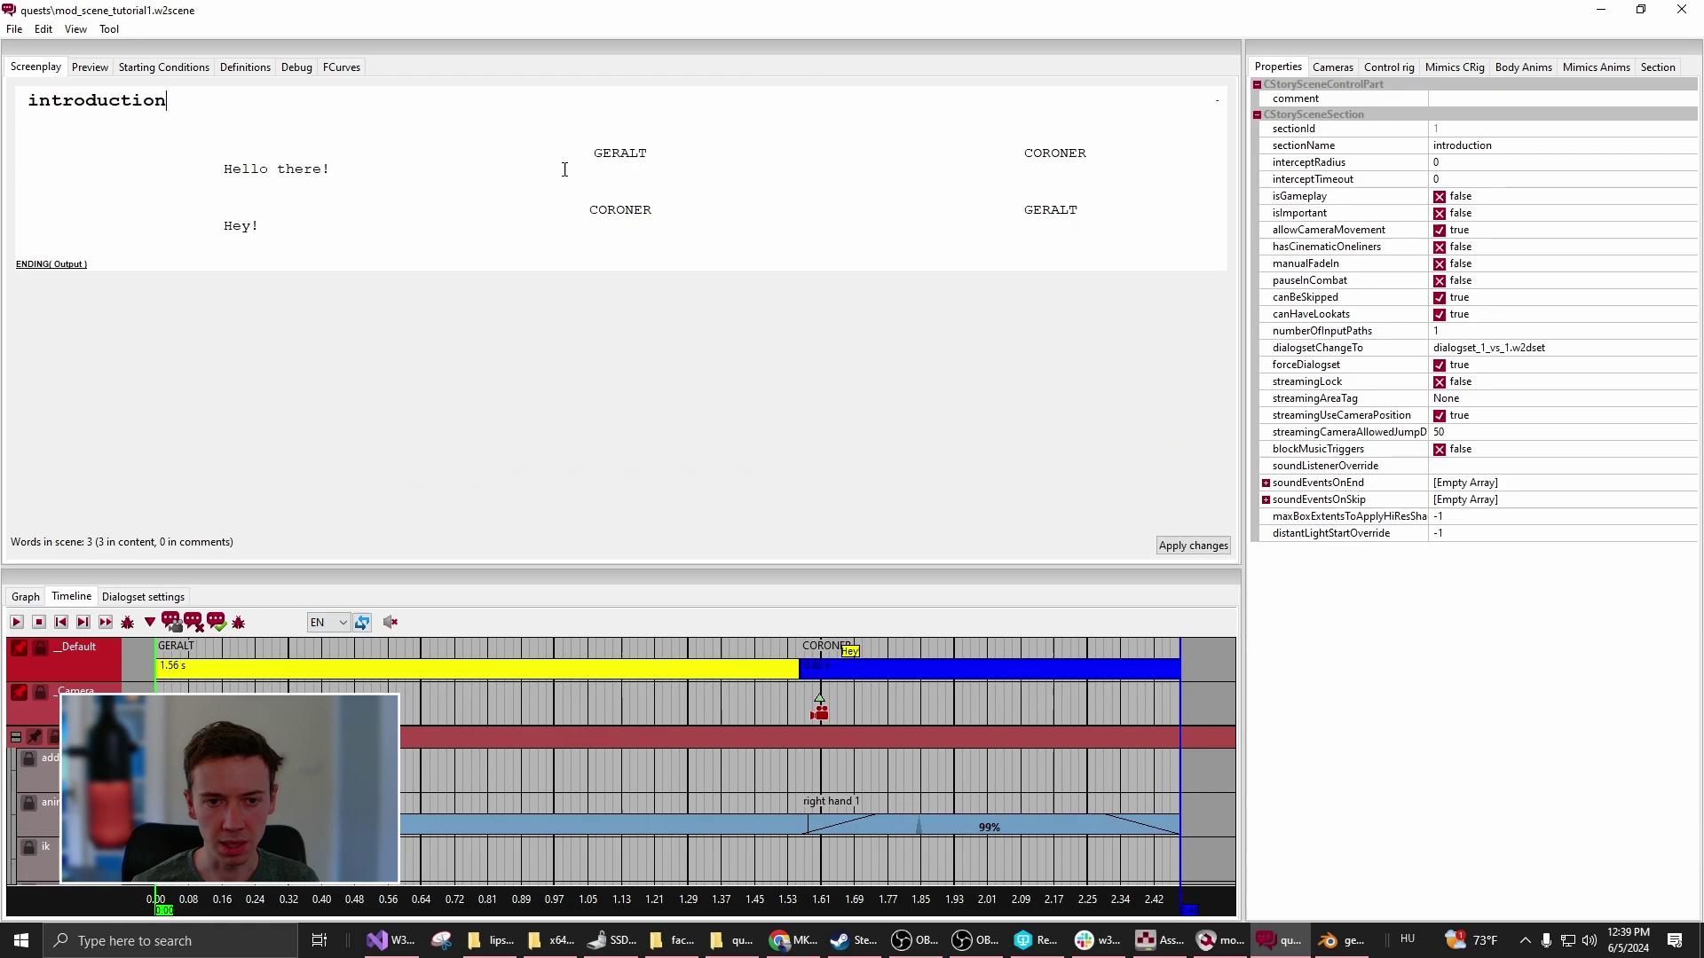
click(918, 682)
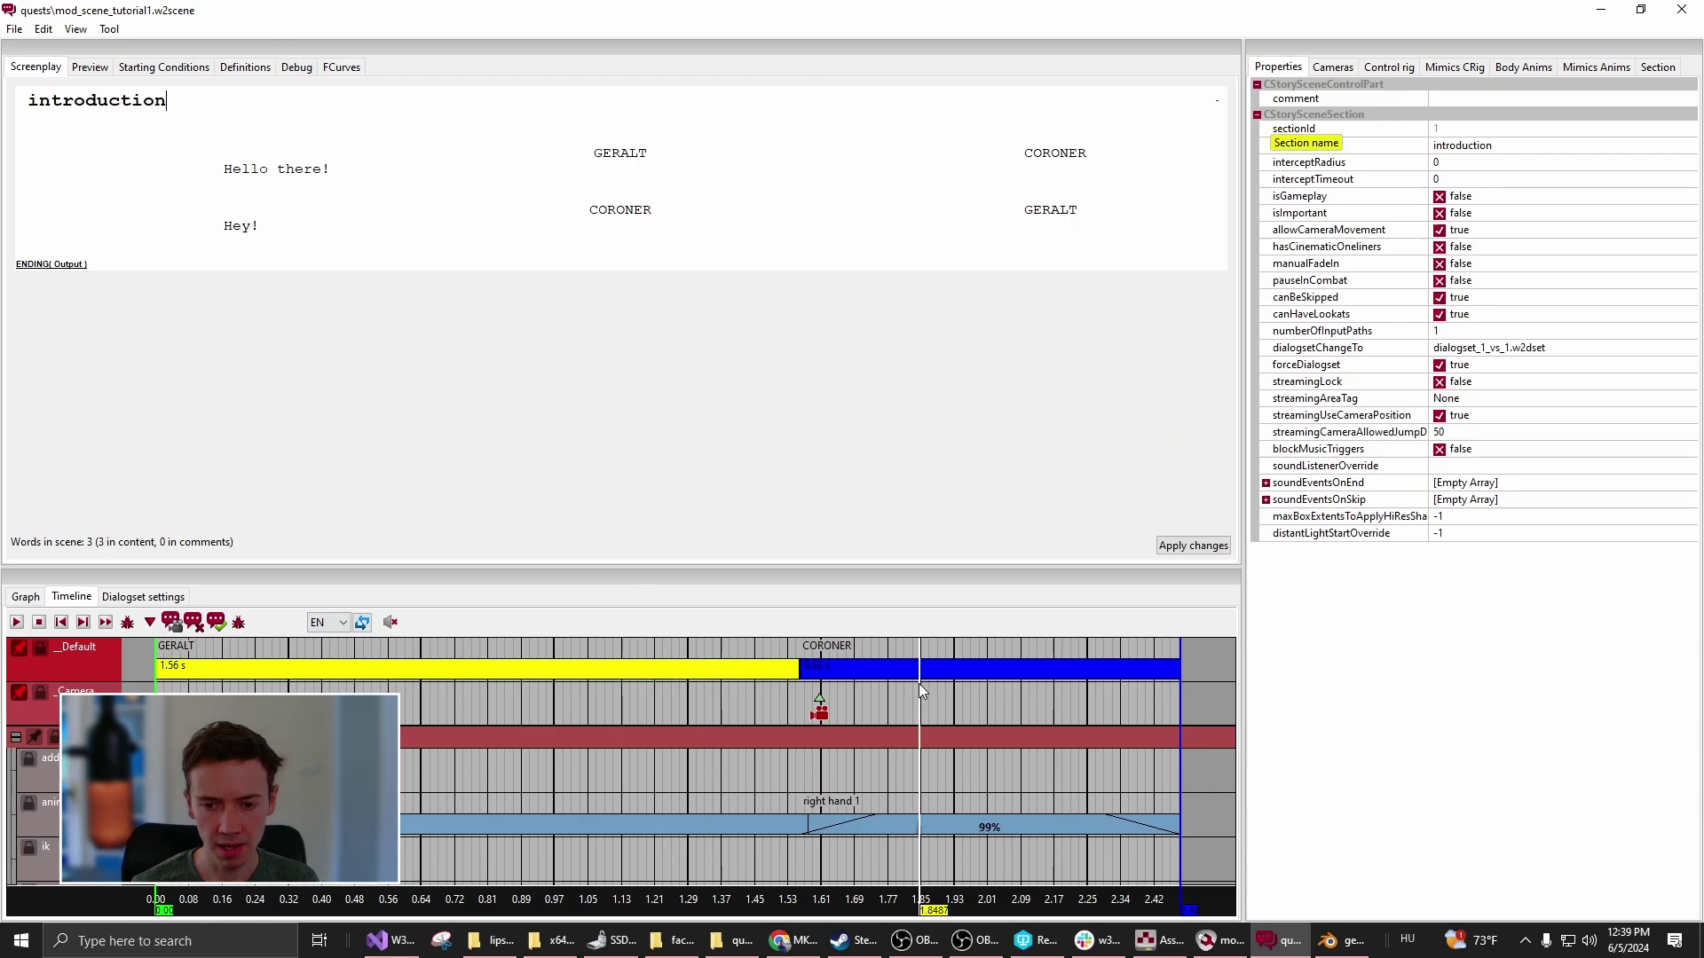
click(441, 680)
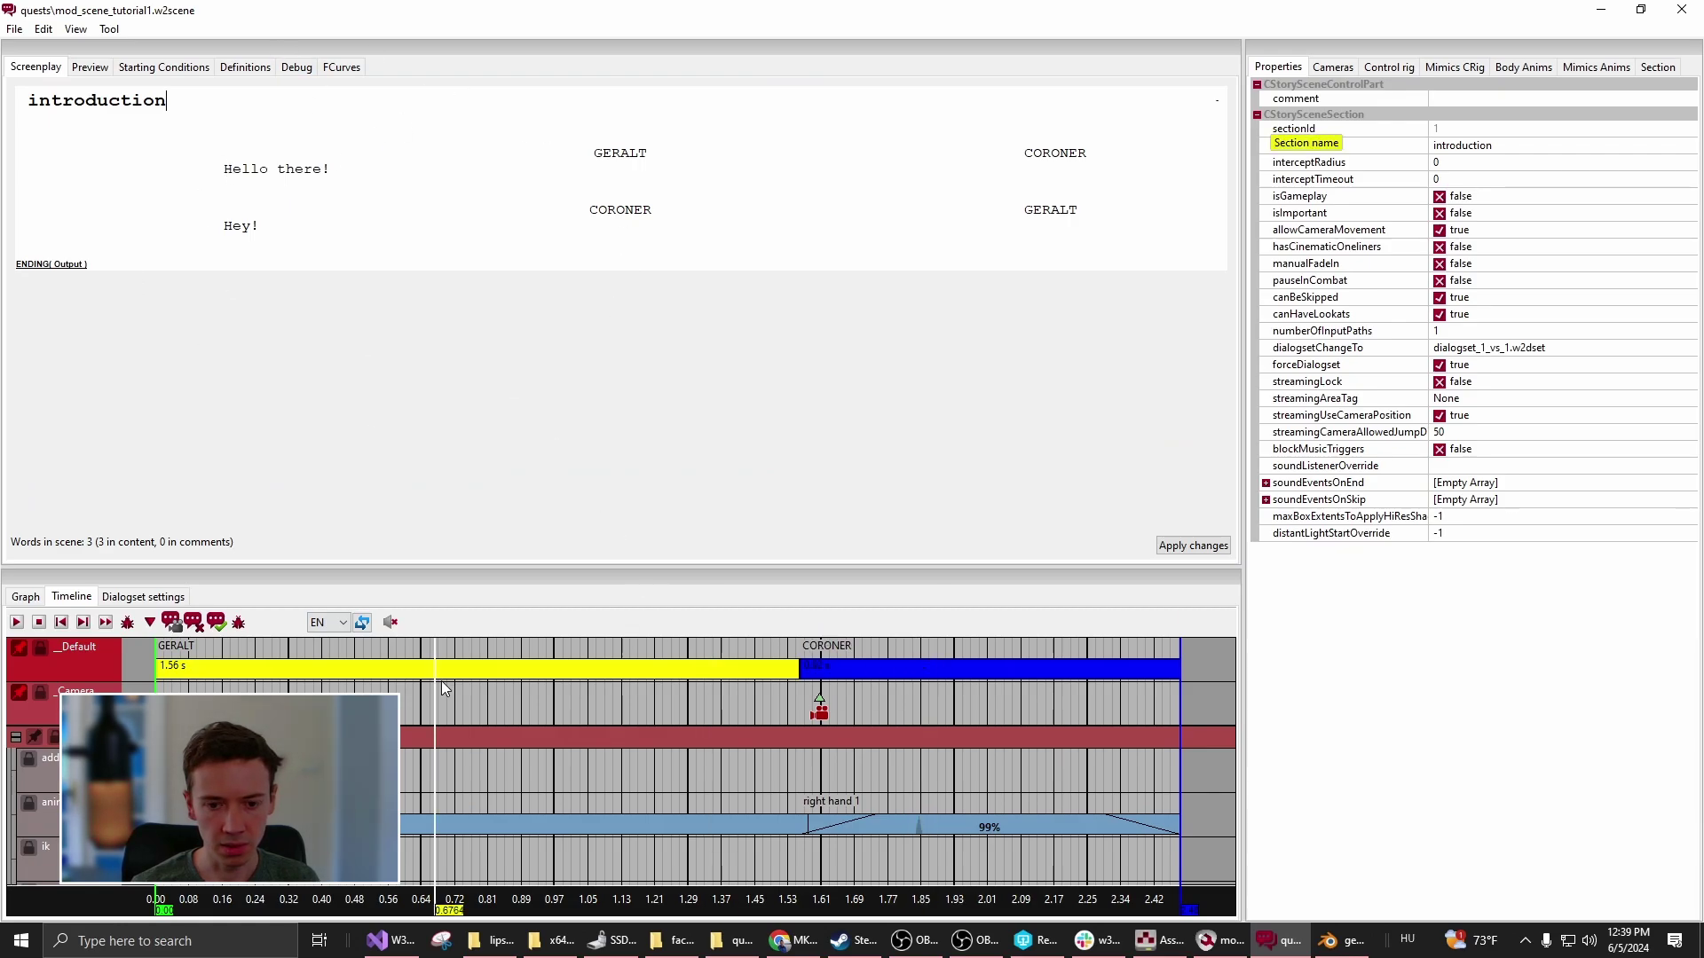
click(678, 686)
click(905, 685)
click(853, 662)
click(702, 670)
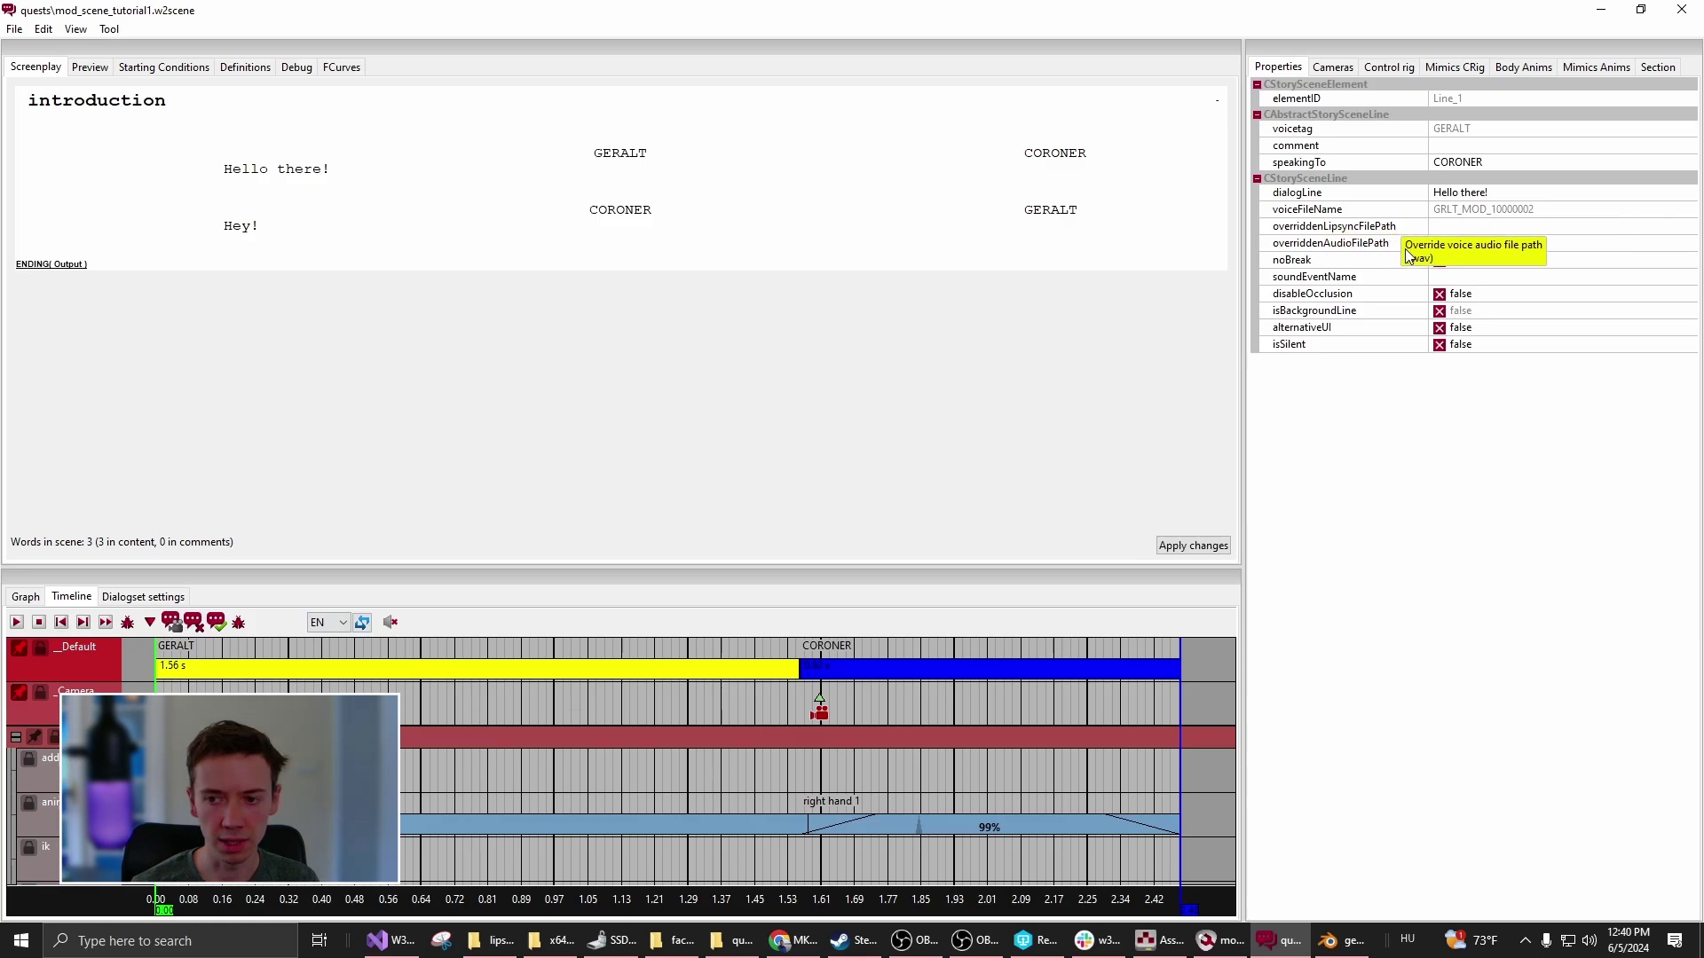
- Enable no-break on Geralt's line, then bring Blender forward with its Edit menu
click(1440, 260)
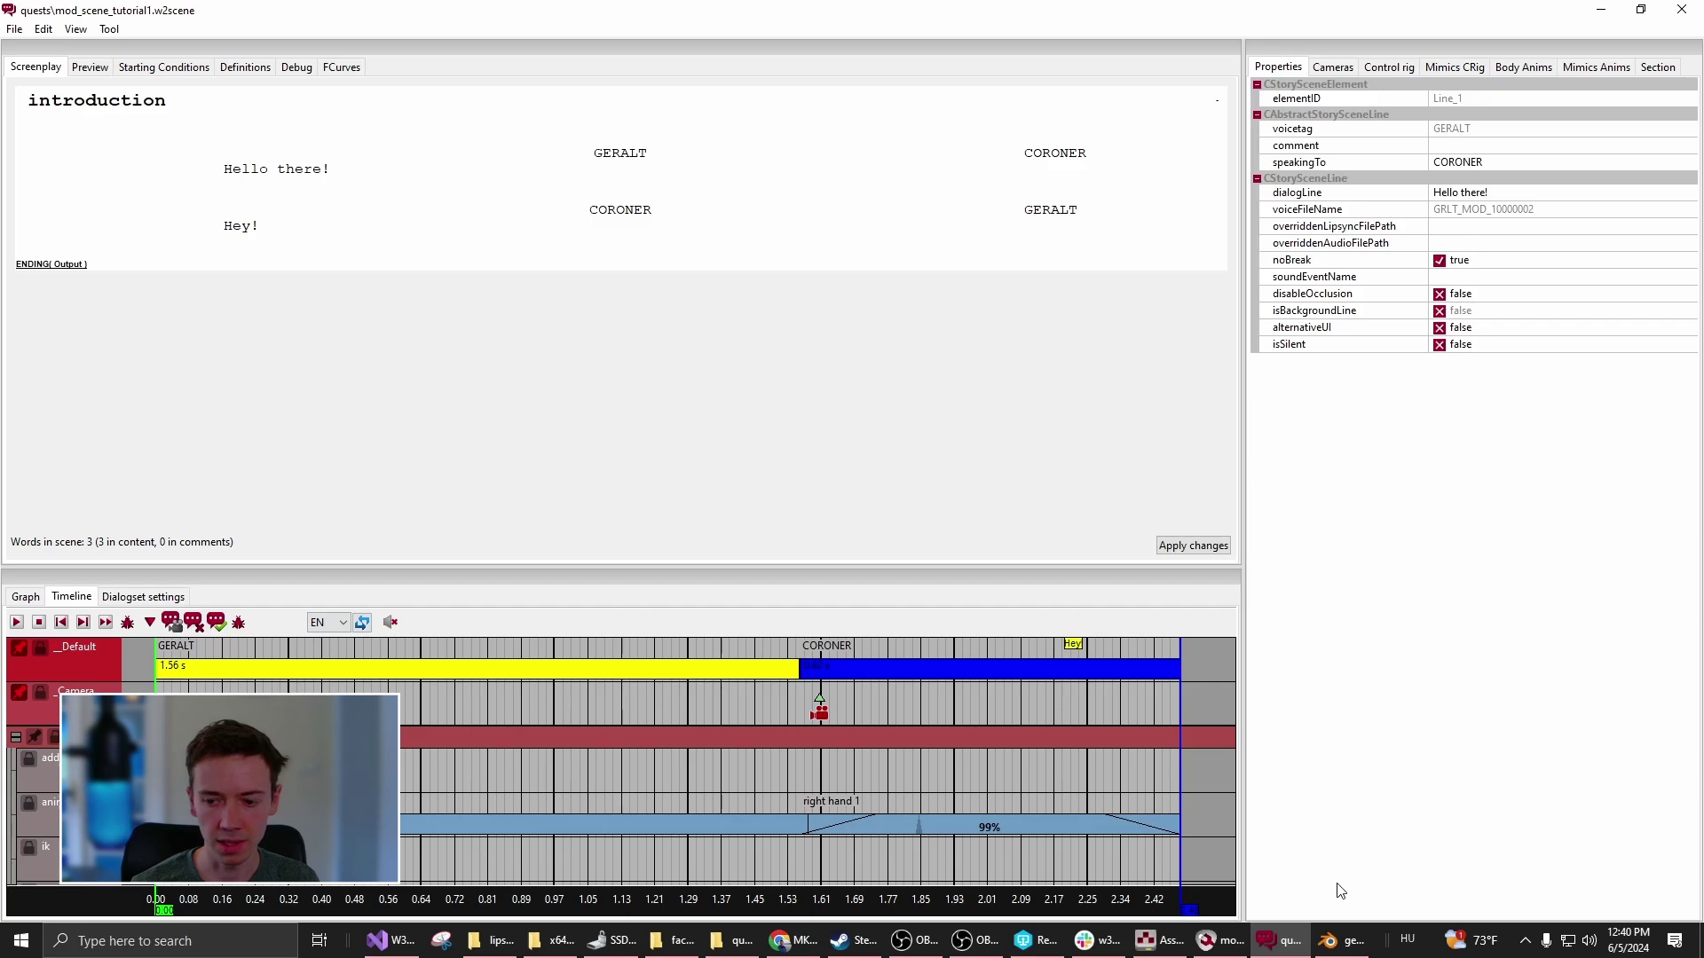
click(1332, 941)
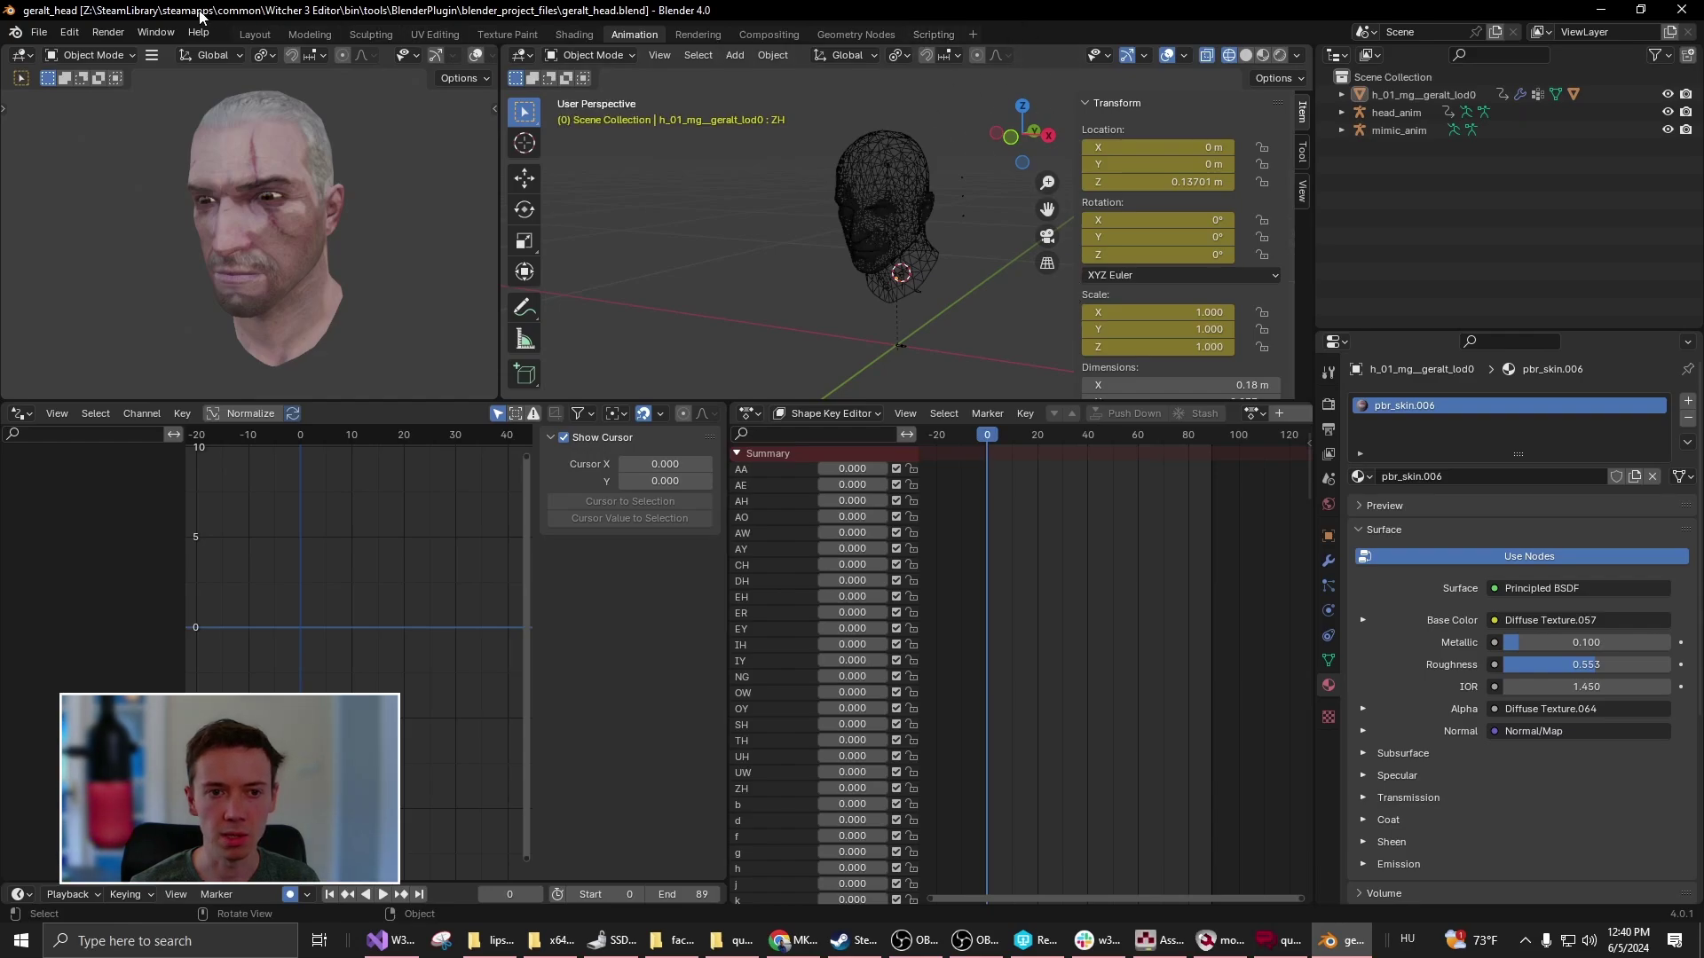
click(40, 32)
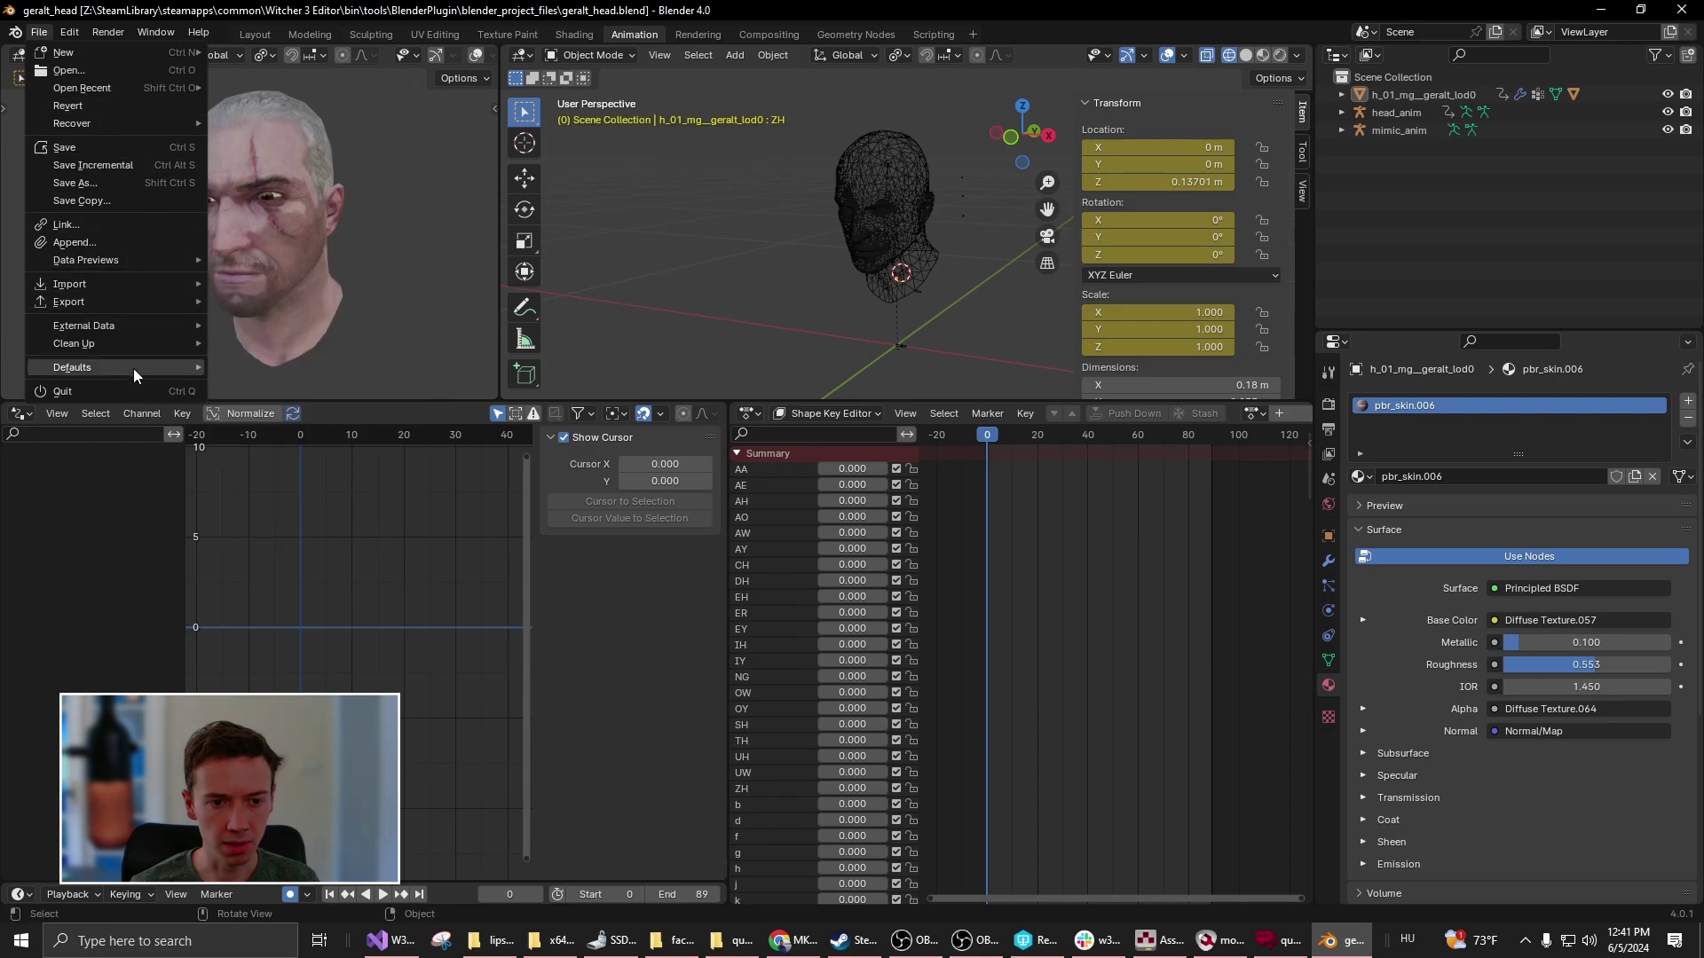
mouse_move(70, 33)
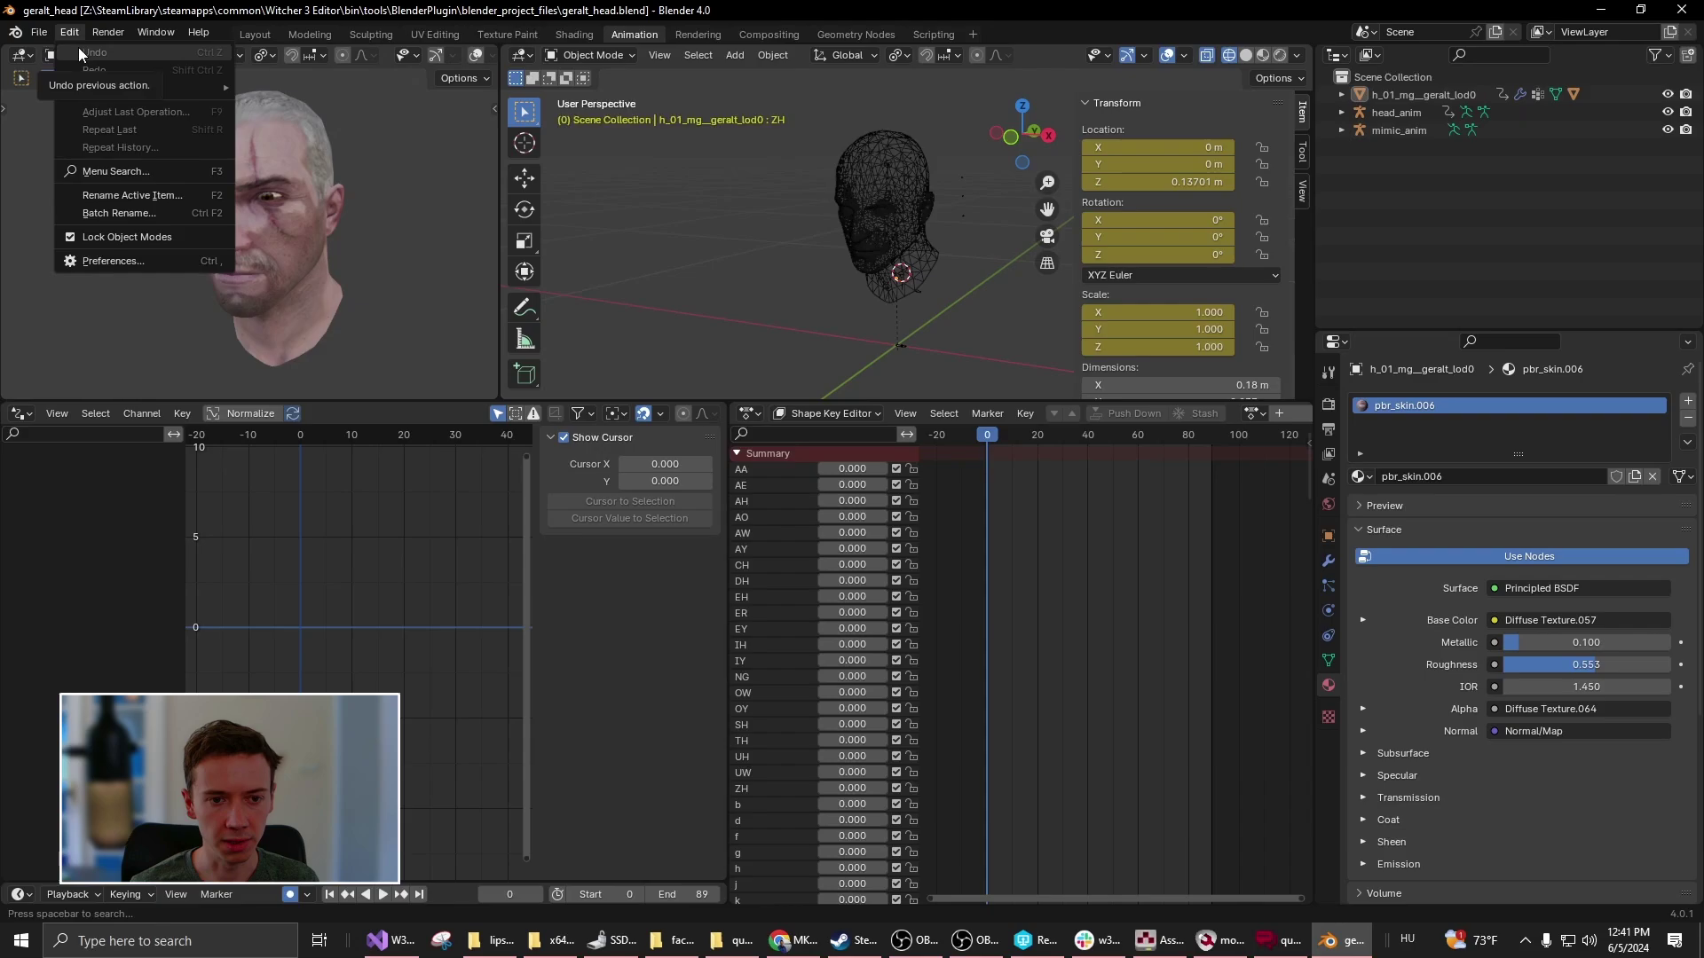
- Open Blender Preferences at Add-ons, move the window into view, and launch Install
click(132, 260)
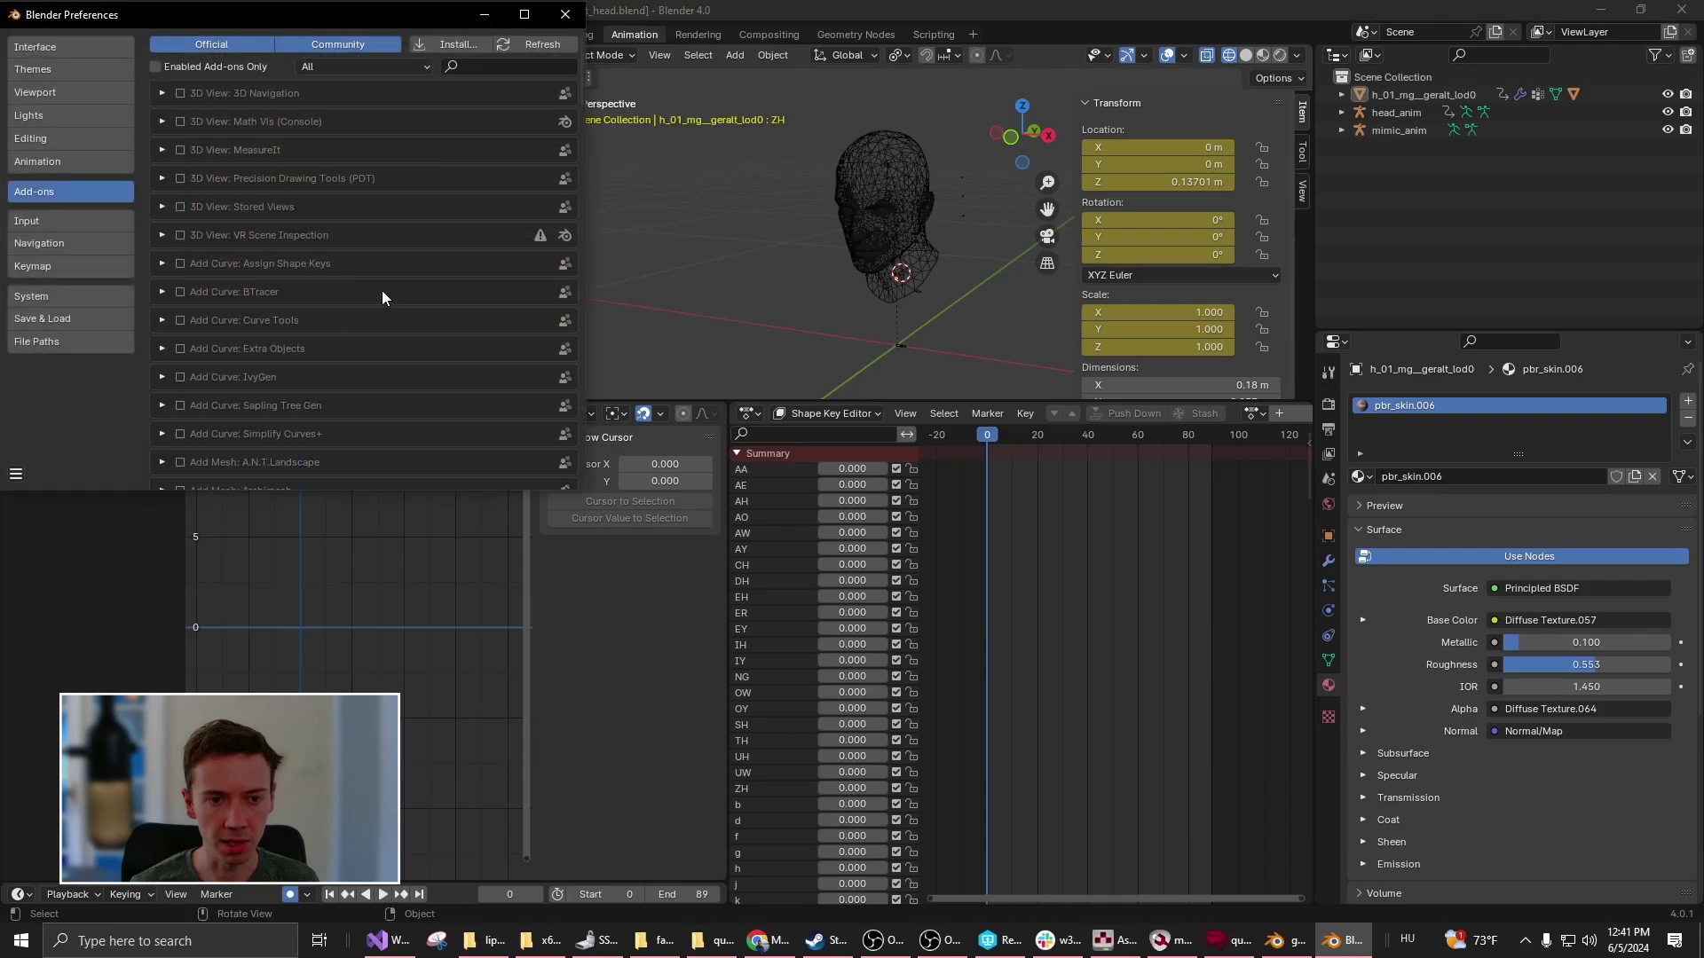
drag(114, 15, 236, 80)
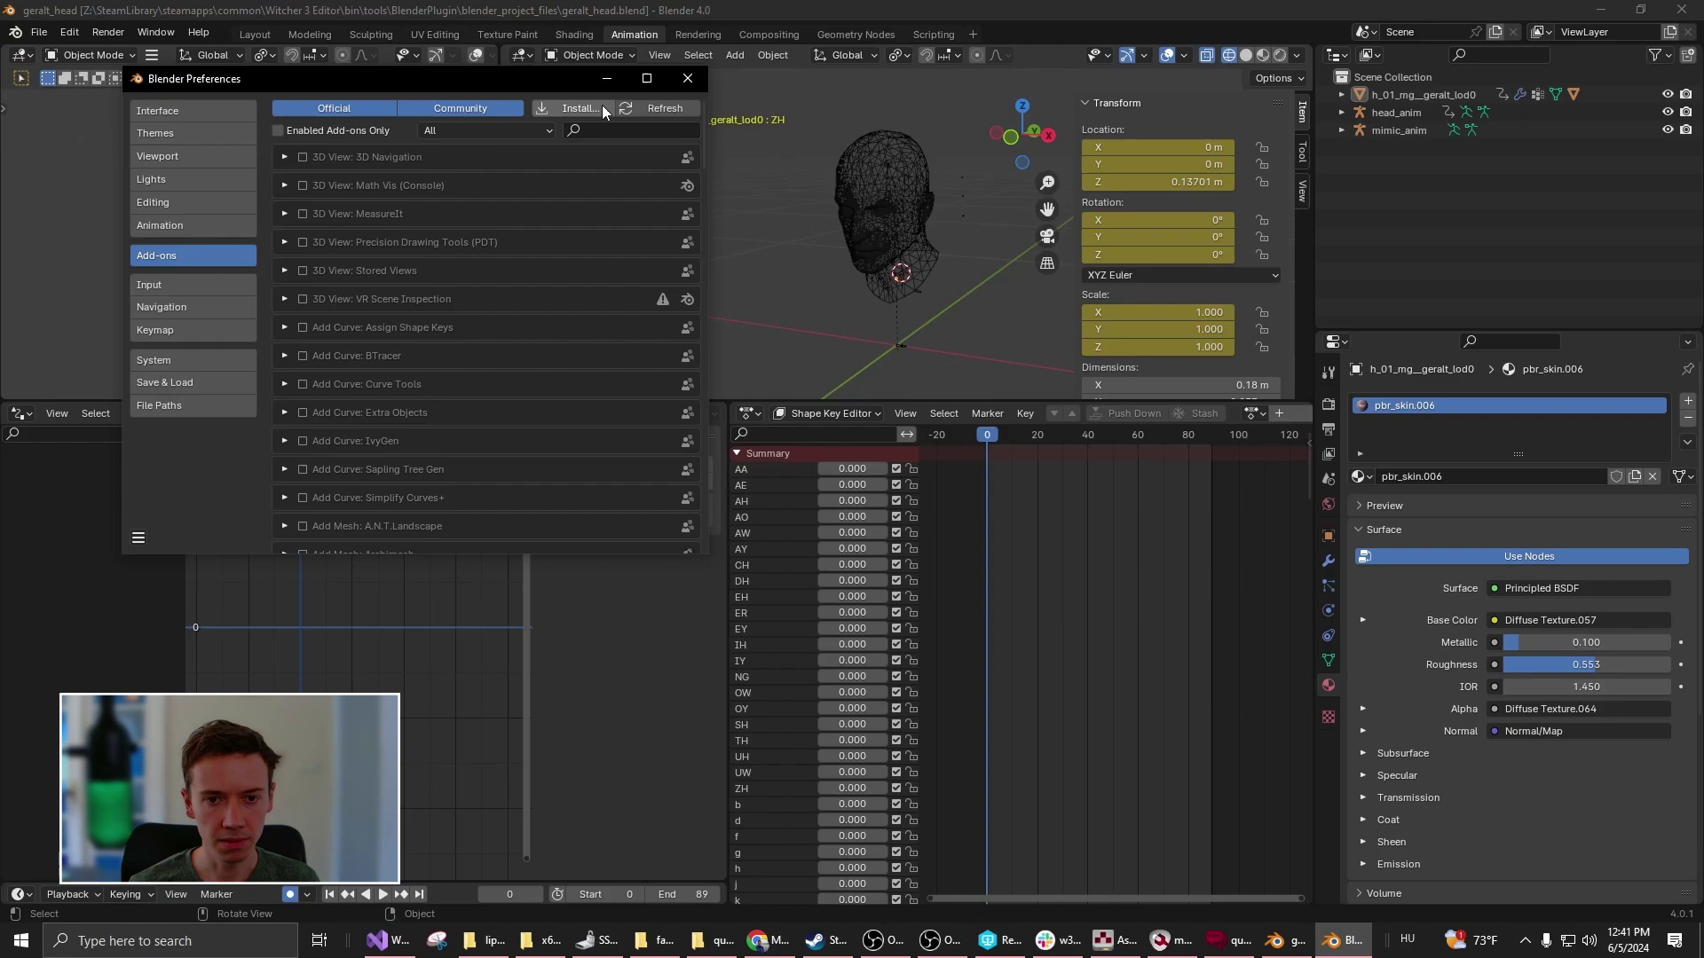
scroll(441, 393, down, 3)
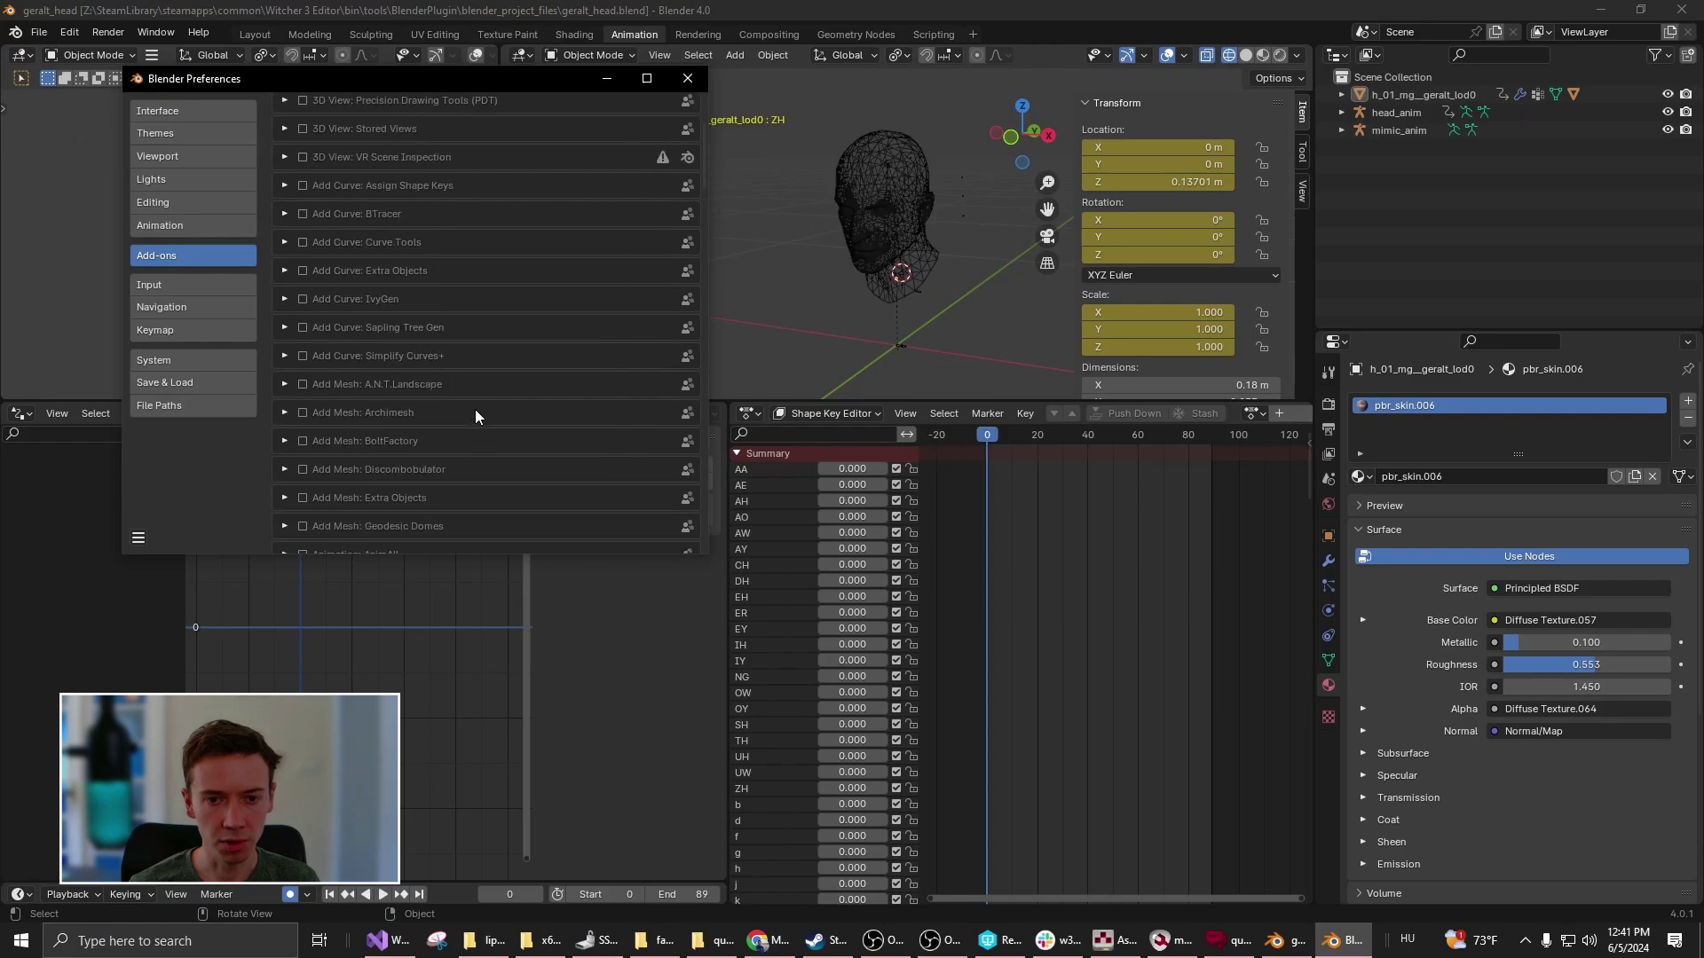
scroll(475, 409, up, 3)
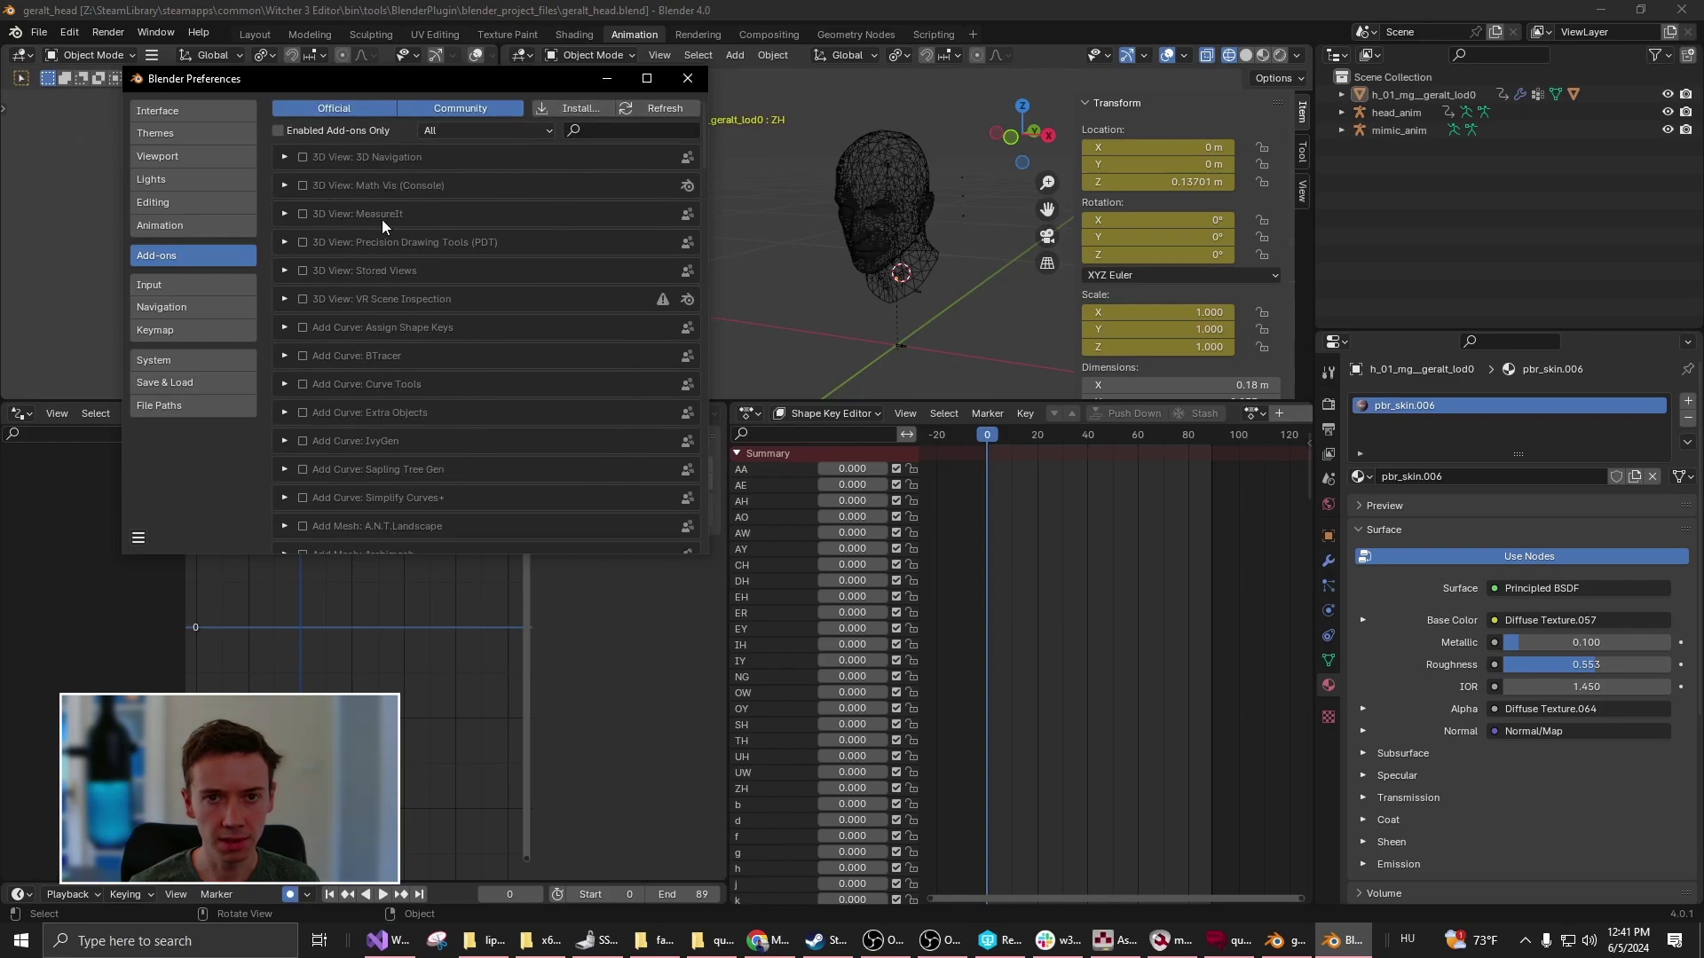
click(563, 111)
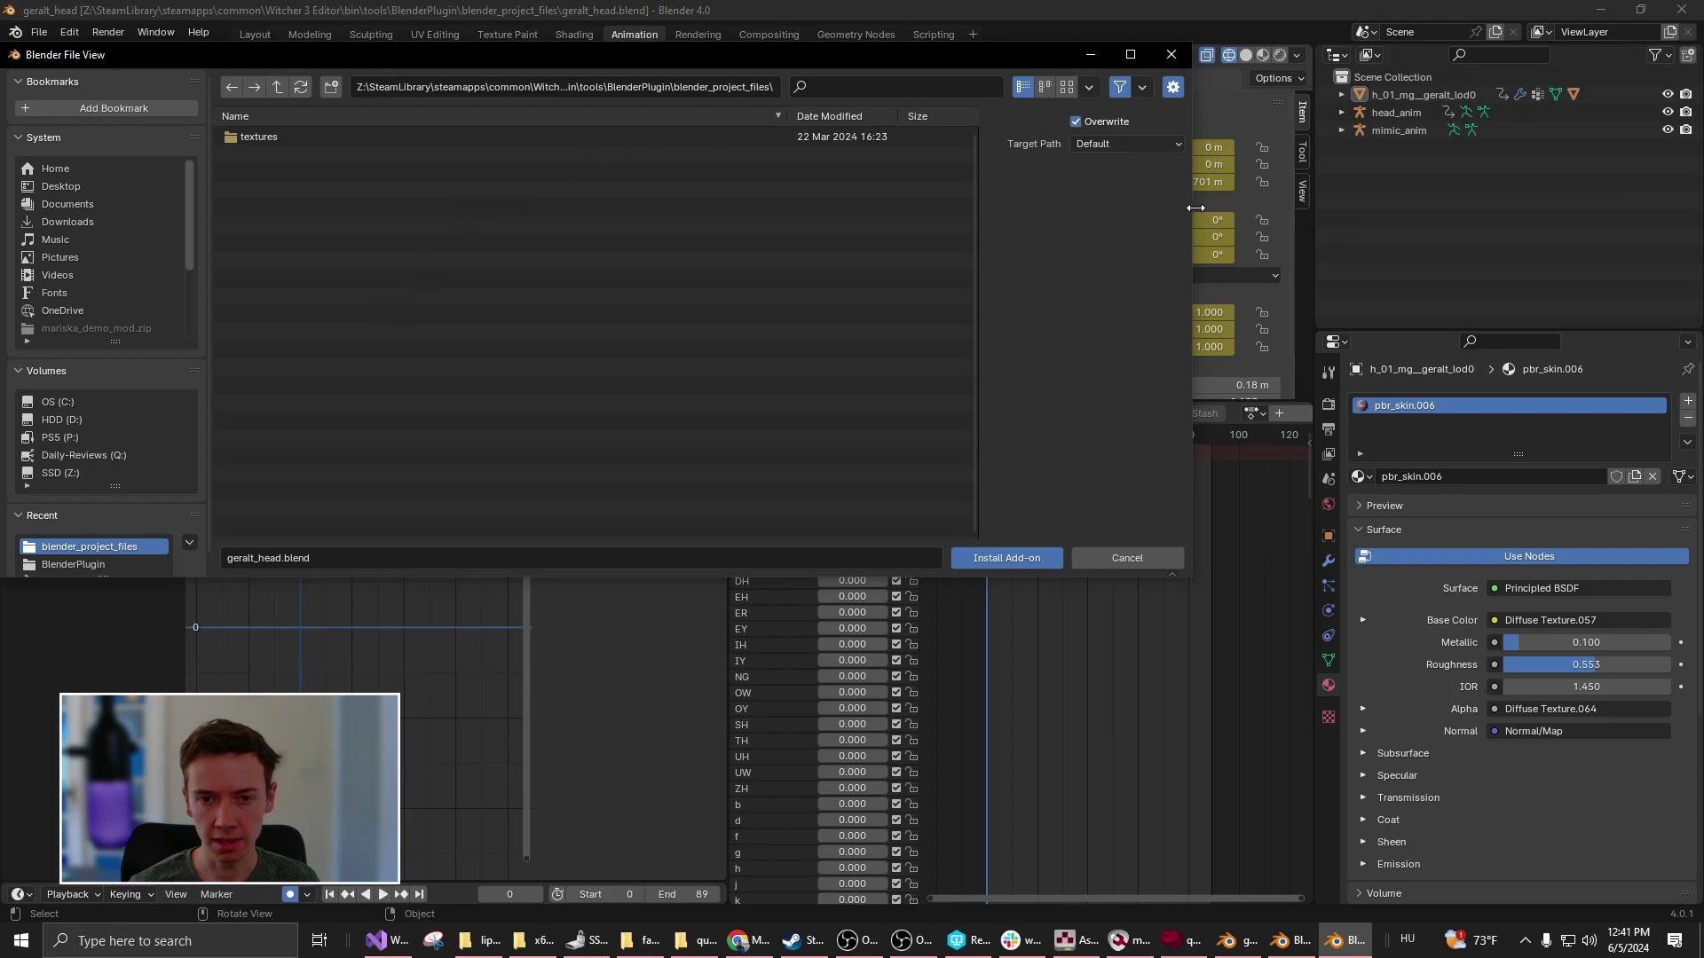
- Browse Witcher 3 Editor > bin > tools > BlenderPlugin and pick blender_re_animations_plugin.zip
drag(1188, 207, 1480, 225)
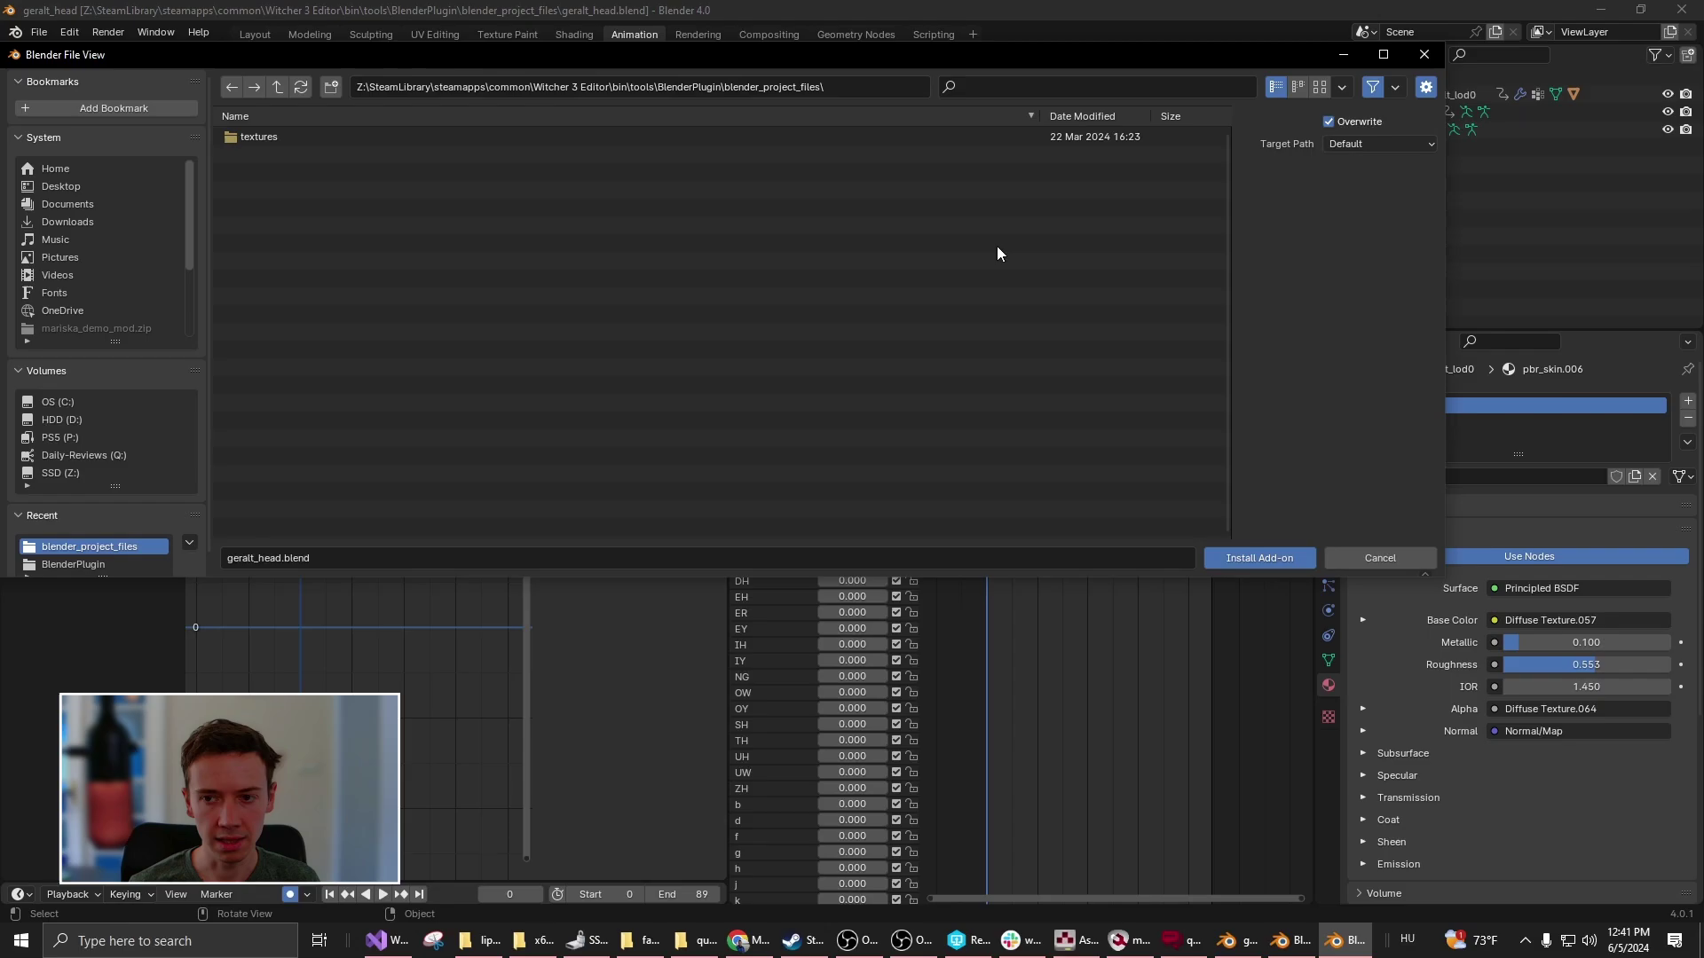
click(276, 88)
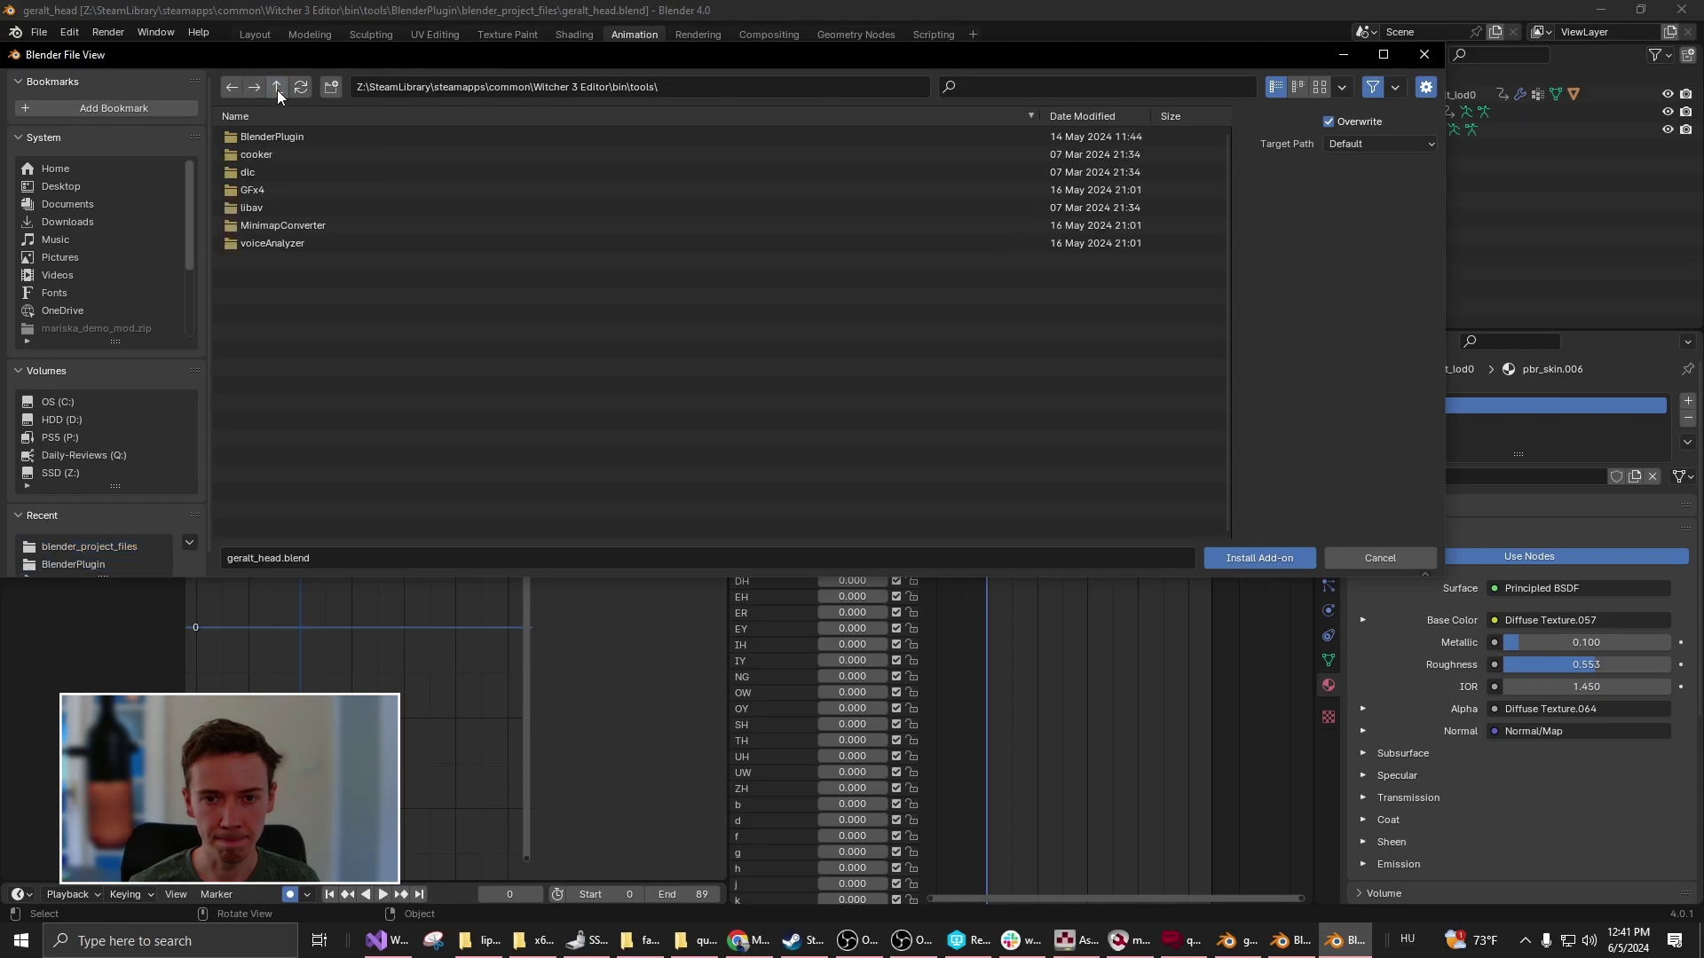
click(276, 89)
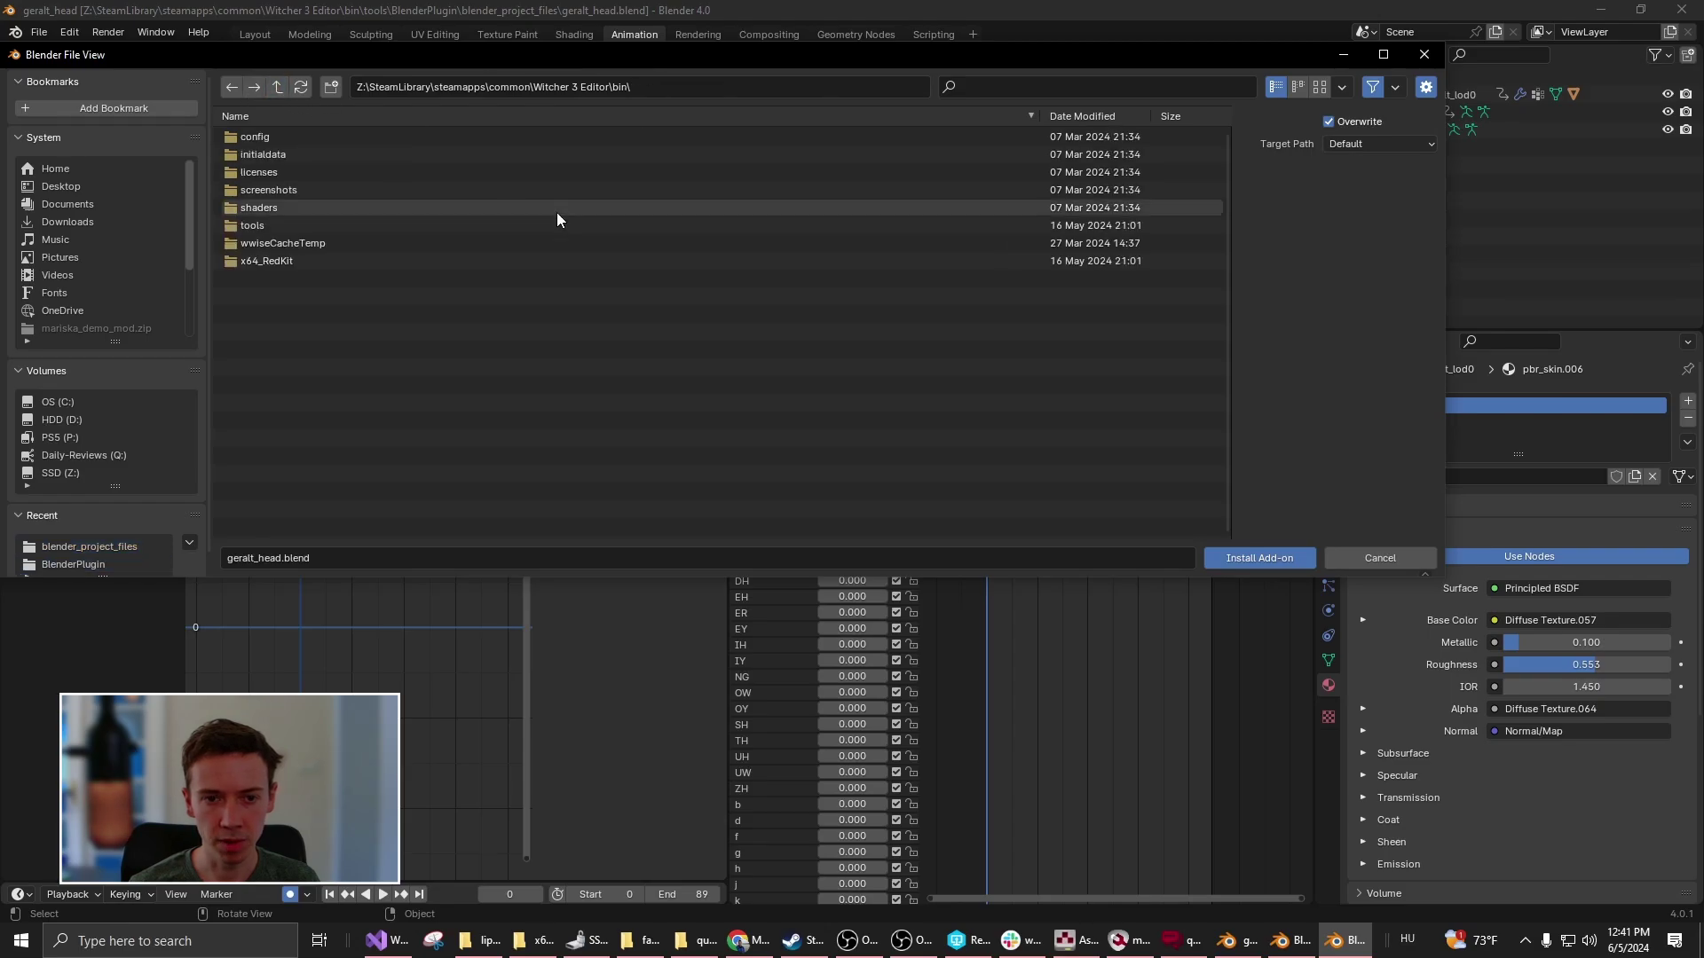
click(277, 88)
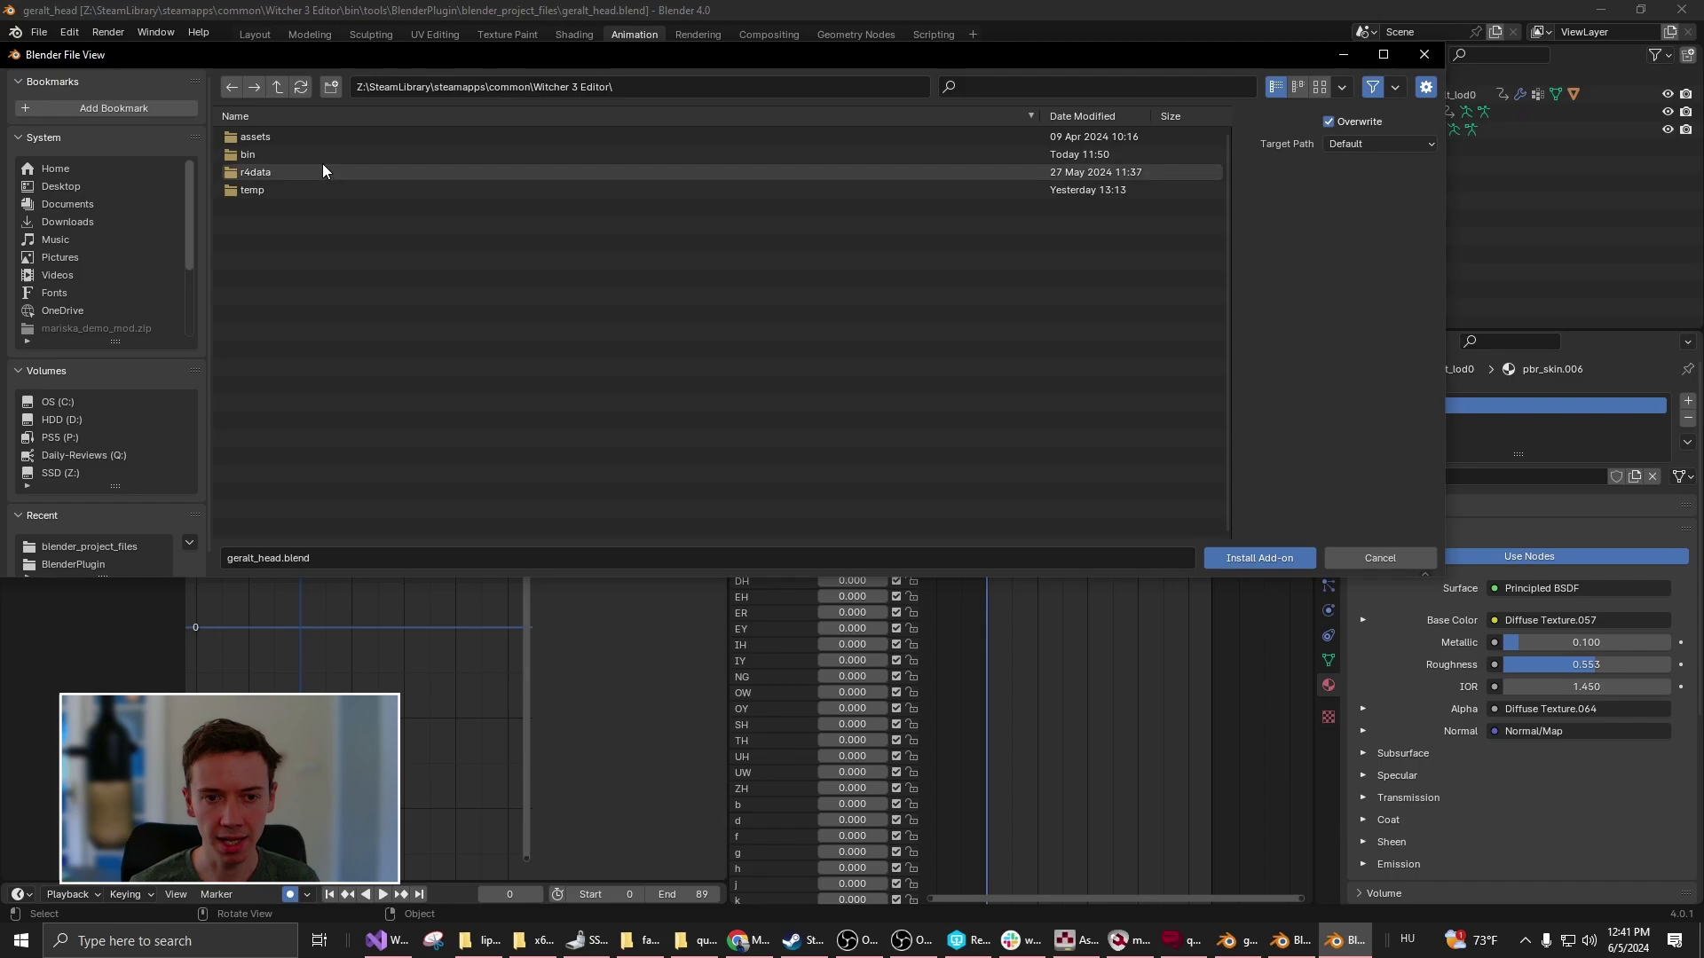
double_click(282, 154)
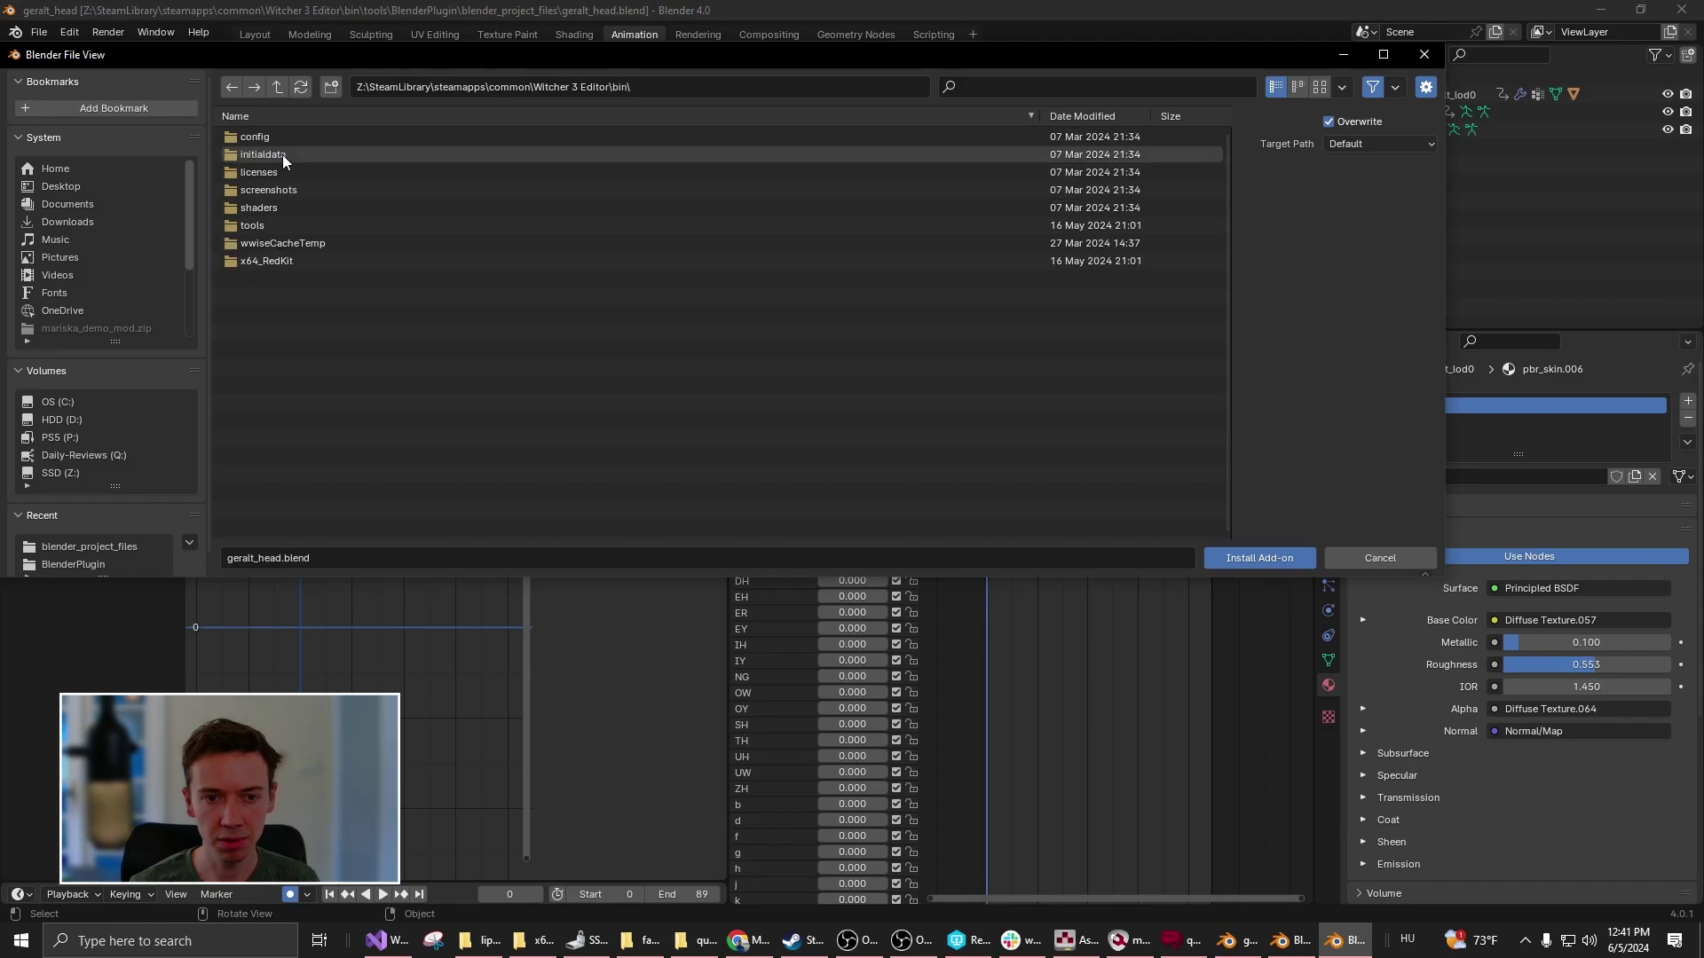
double_click(313, 222)
click(345, 137)
double_click(347, 135)
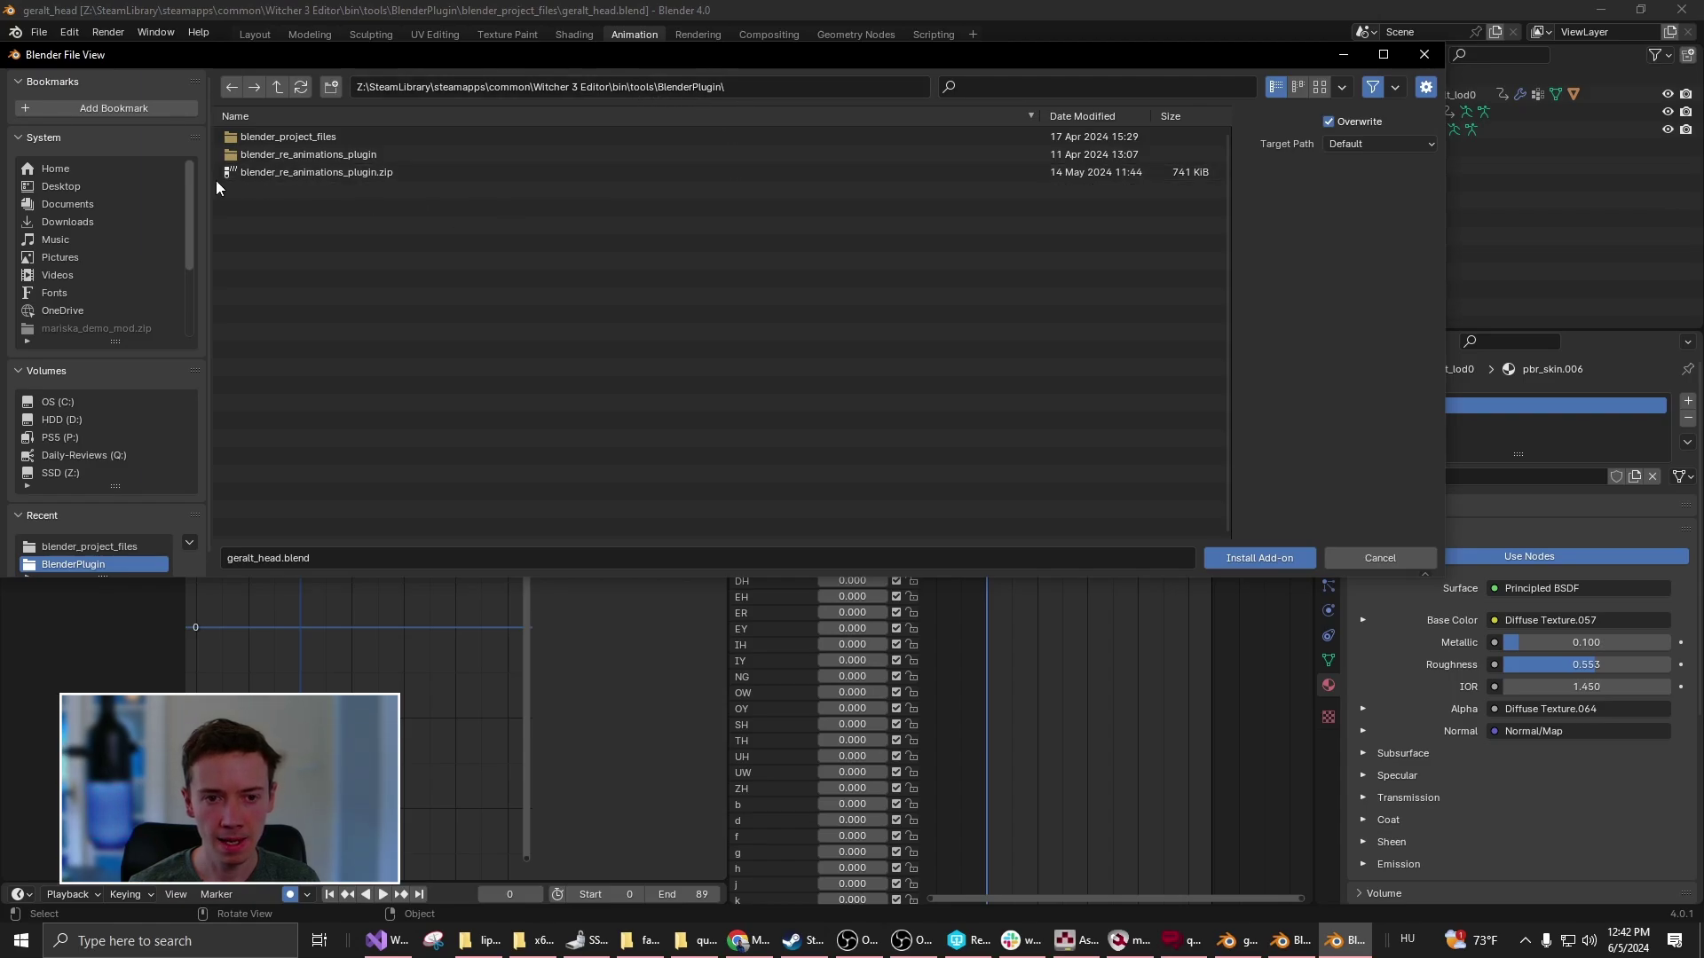
click(332, 172)
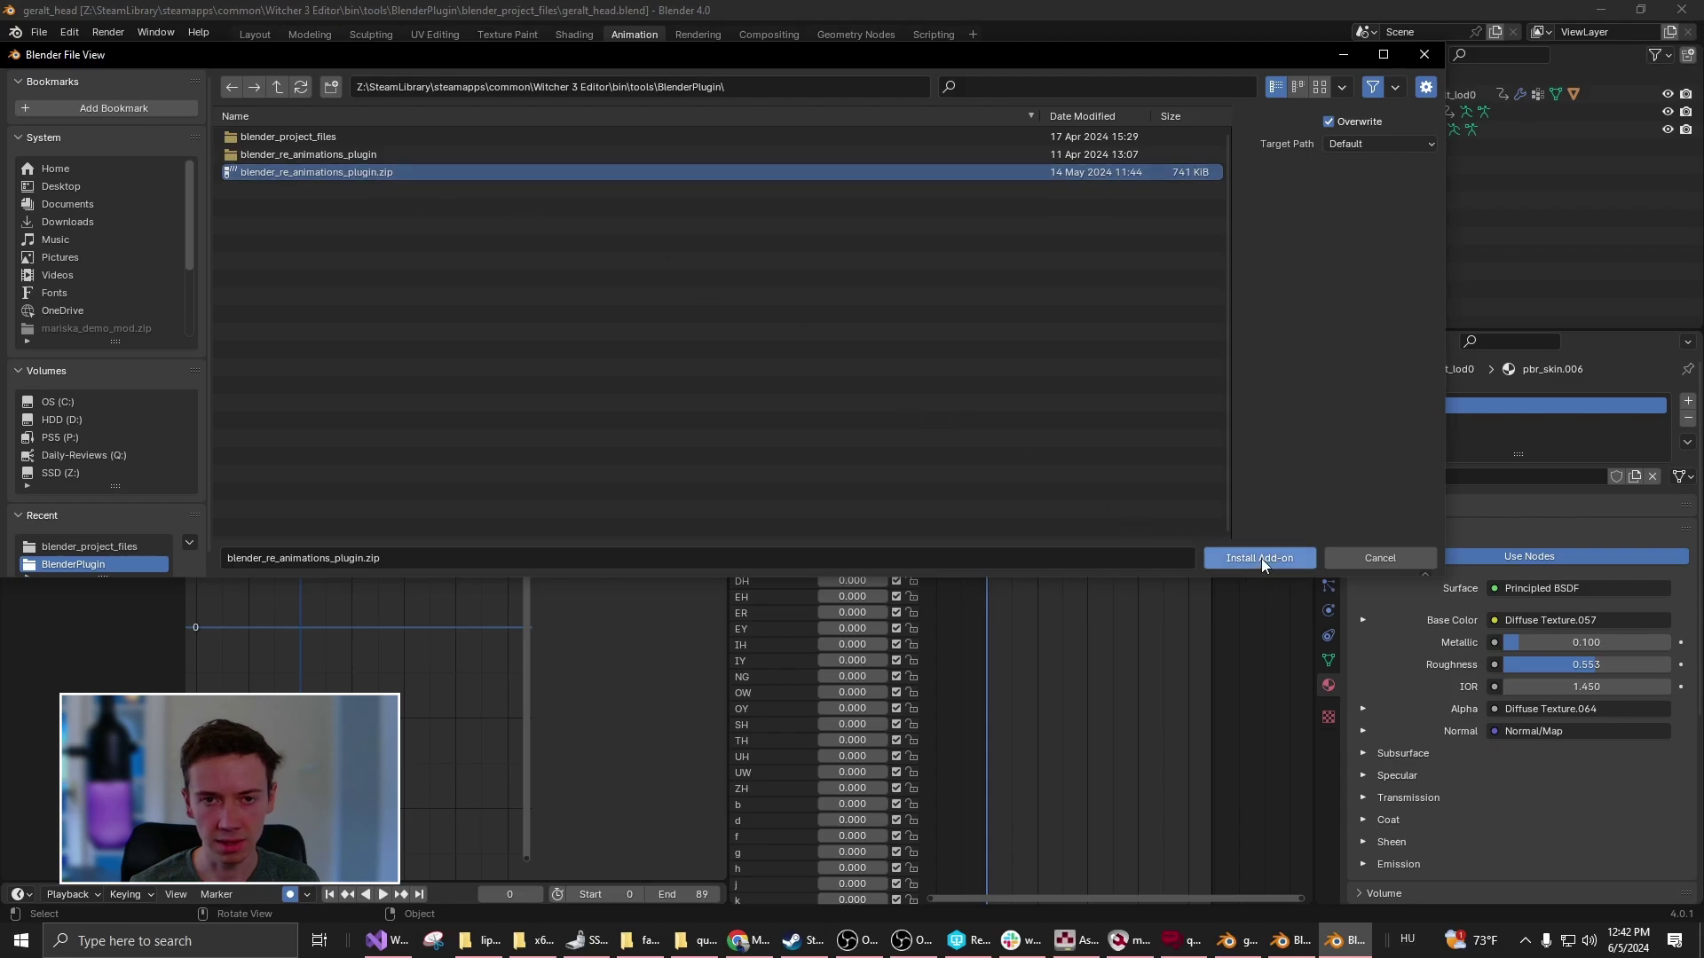
- Install the Red Engine animations importer exporter add-on and close Preferences
click(1370, 559)
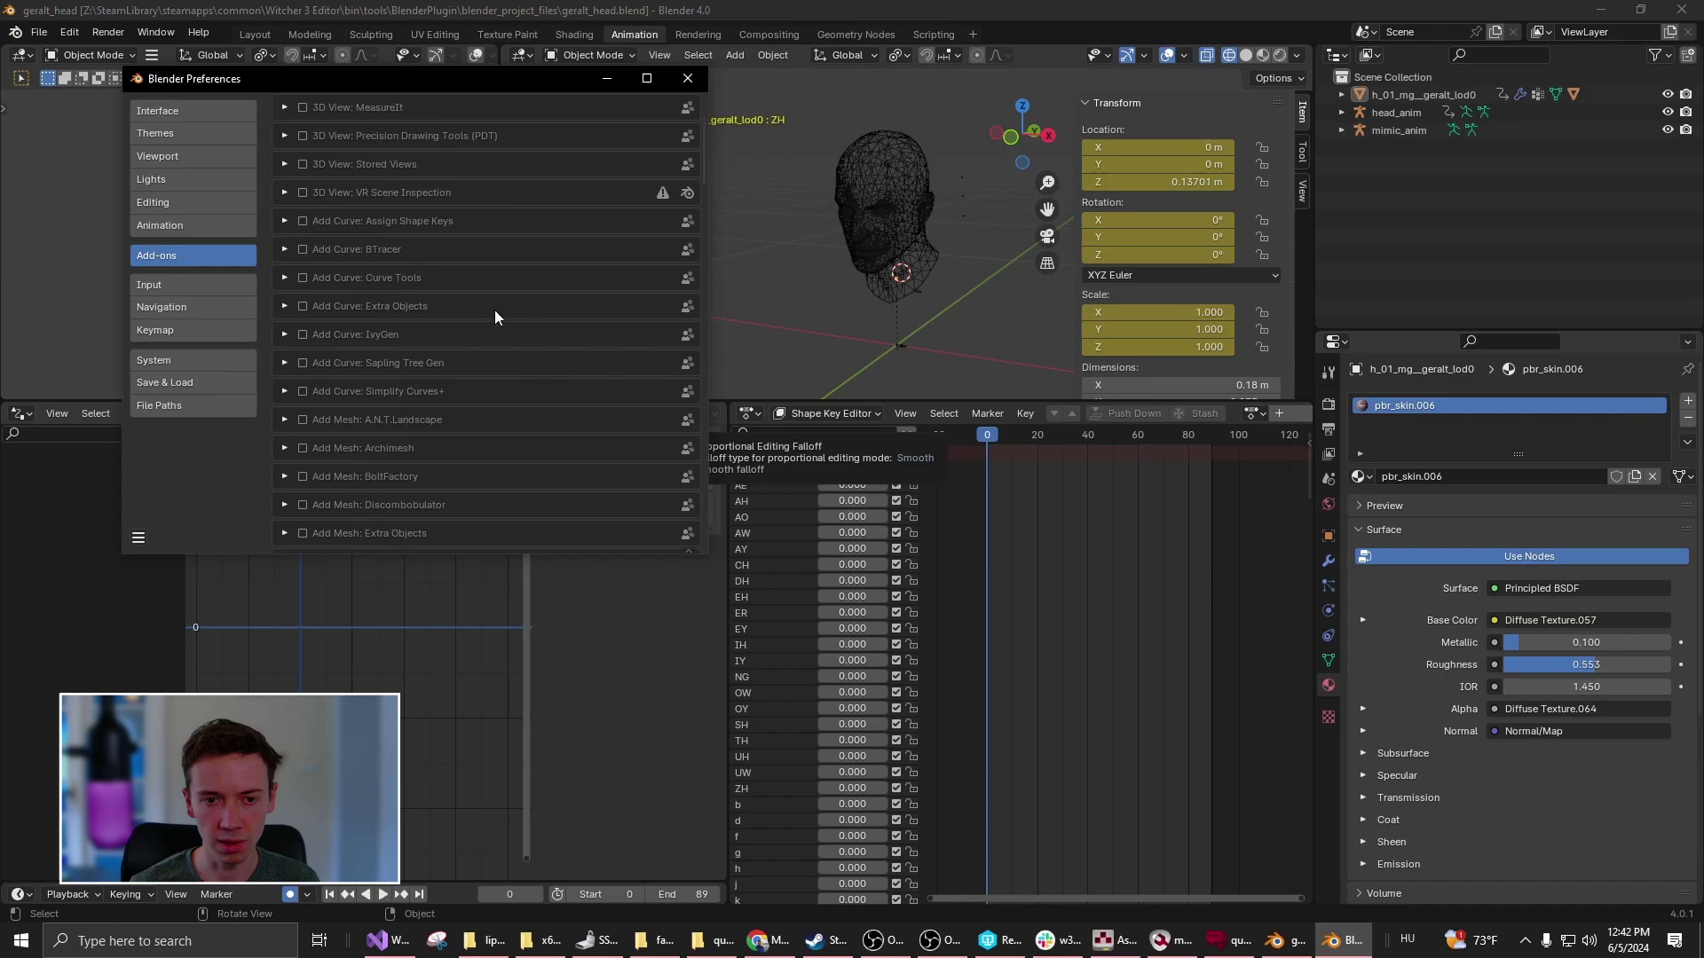
scroll(494, 310, down, 5)
scroll(537, 419, down, 5)
scroll(524, 442, down, 3)
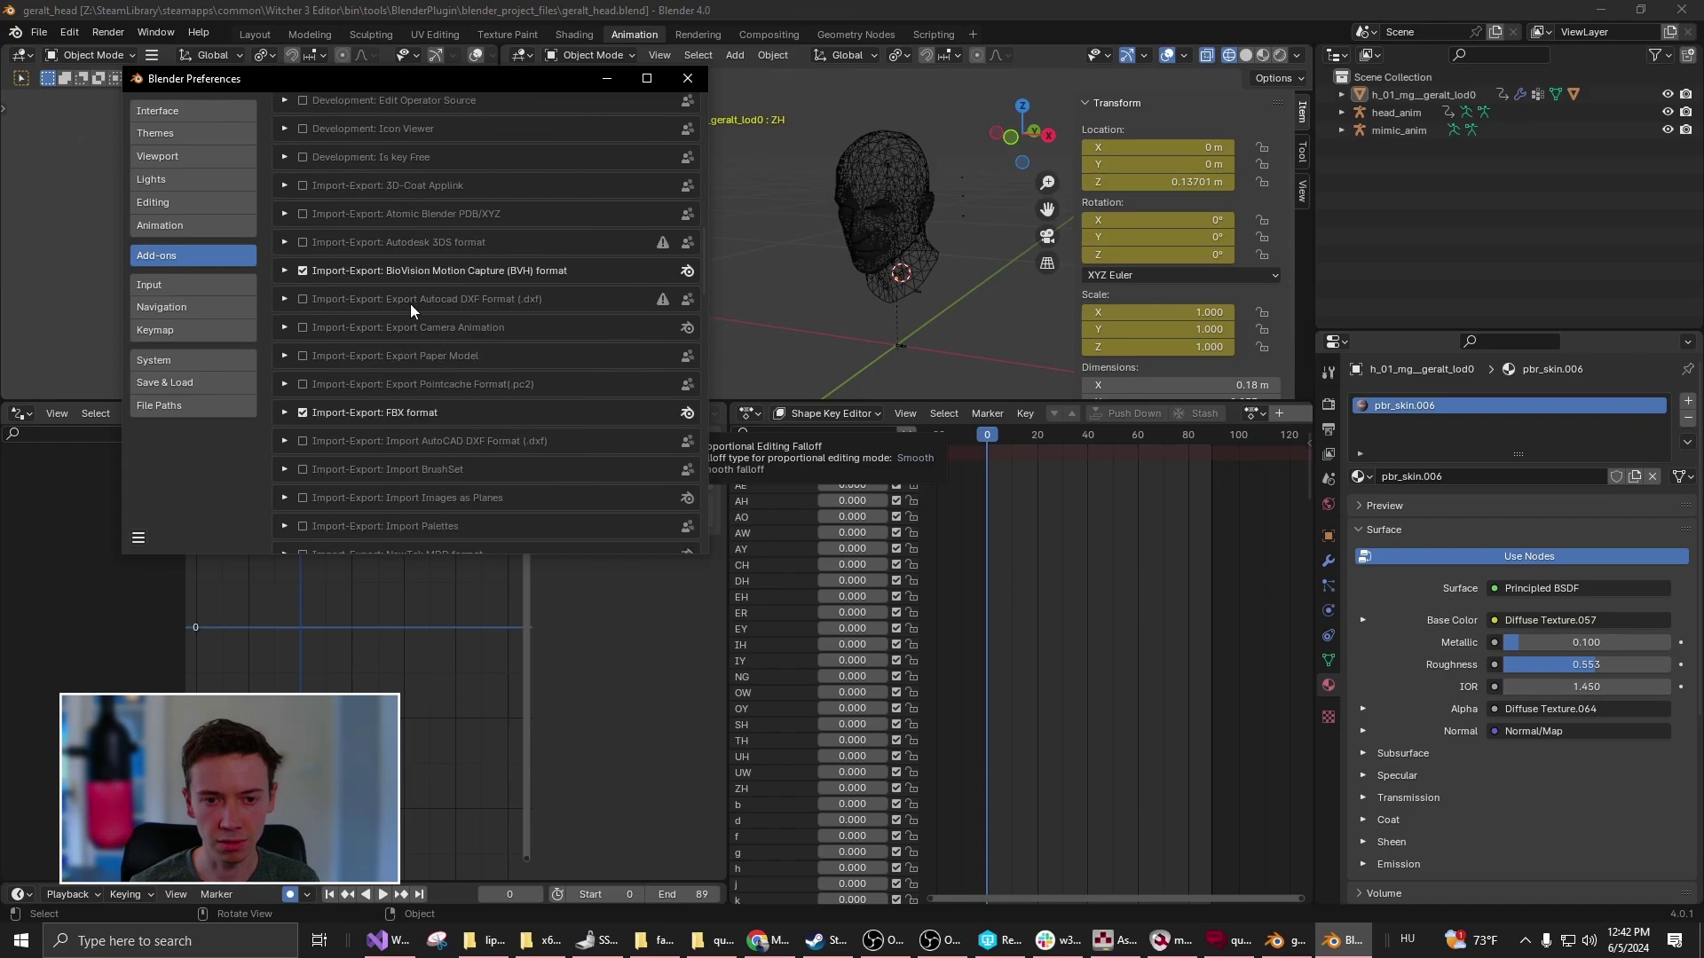
scroll(390, 282, down, 3)
scroll(360, 393, down, 3)
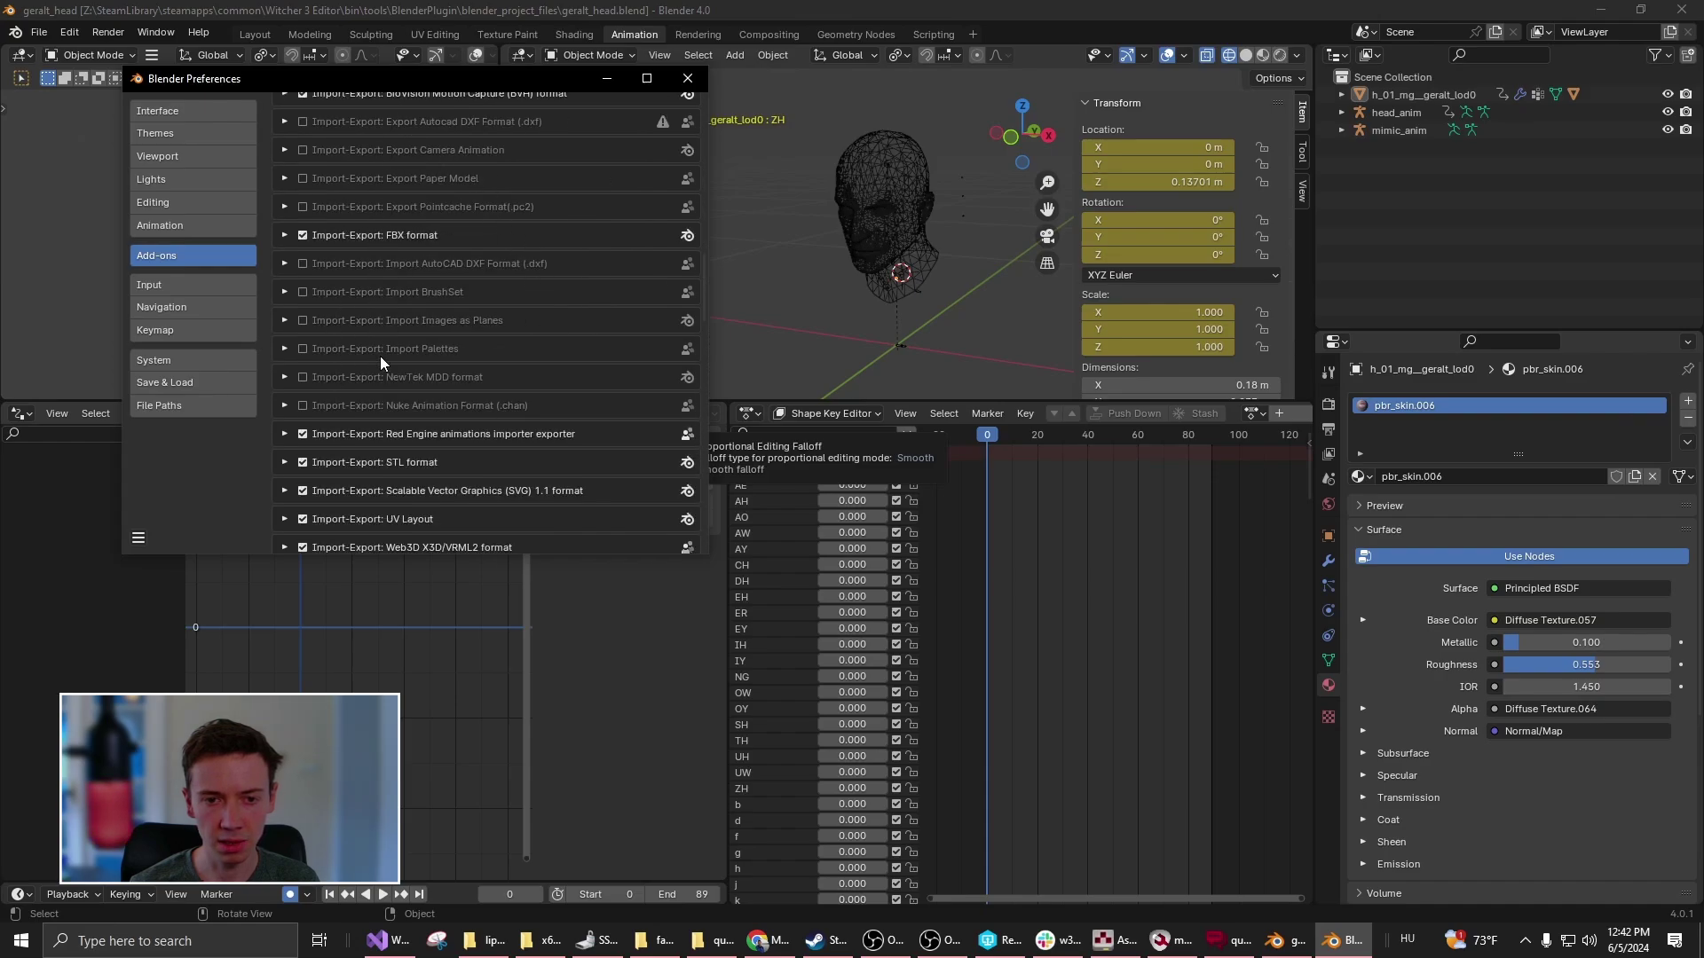
scroll(383, 384, down, 3)
scroll(440, 347, down, 3)
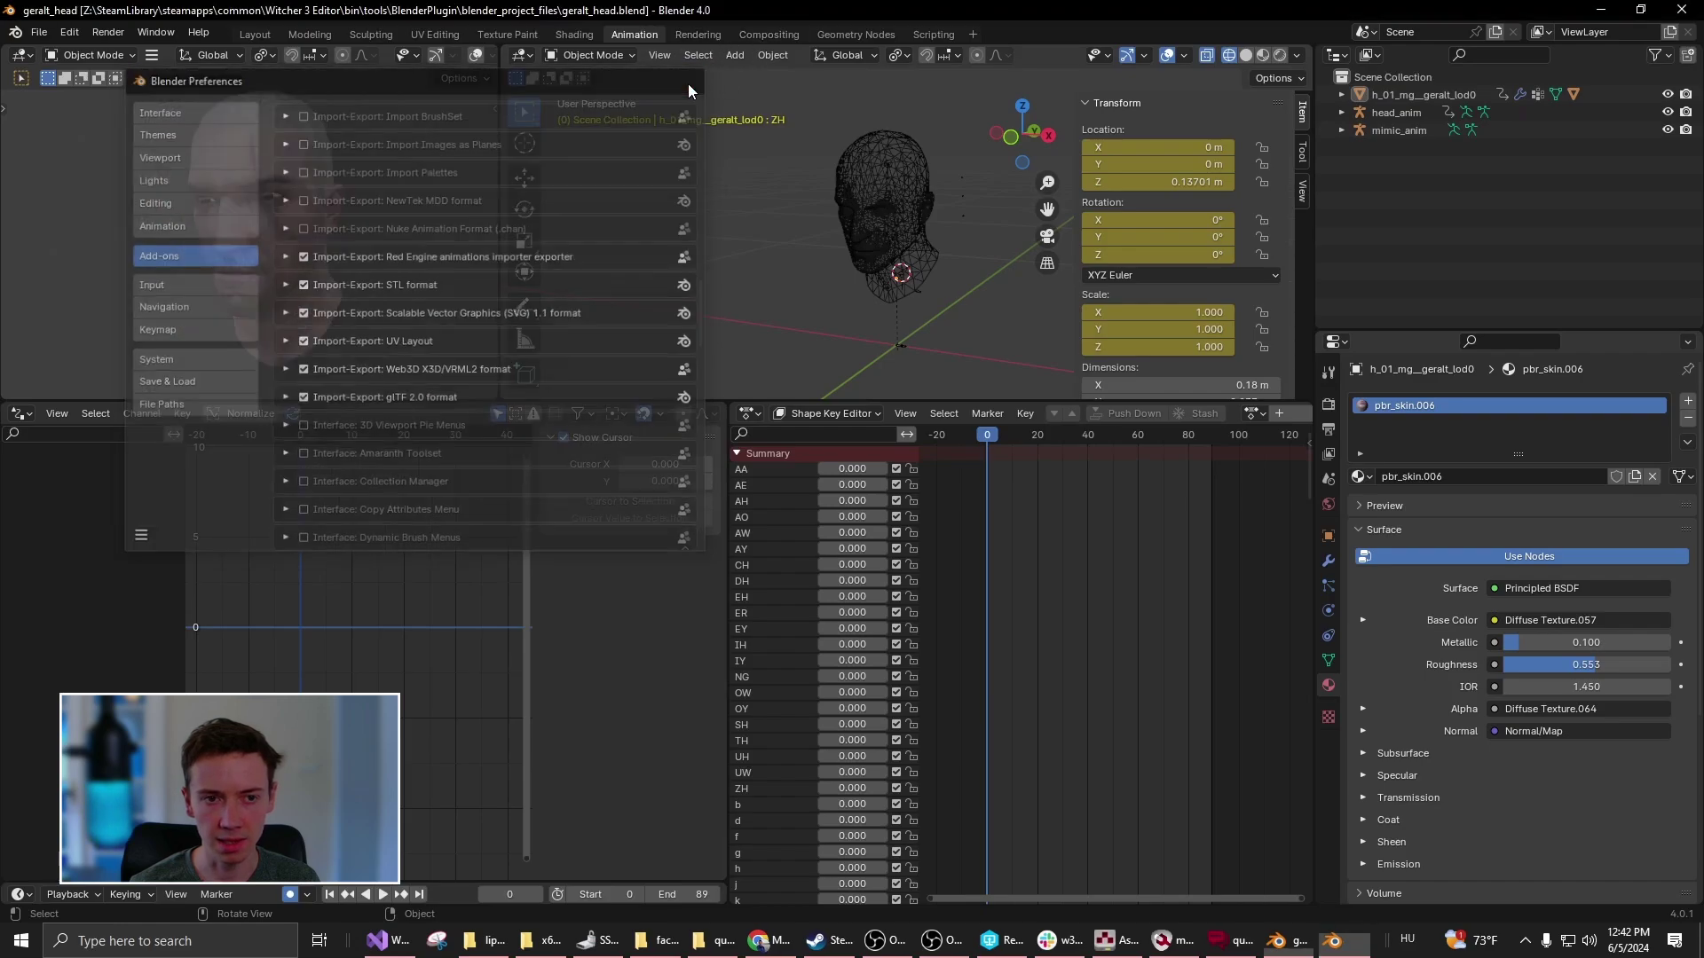
click(687, 84)
click(40, 33)
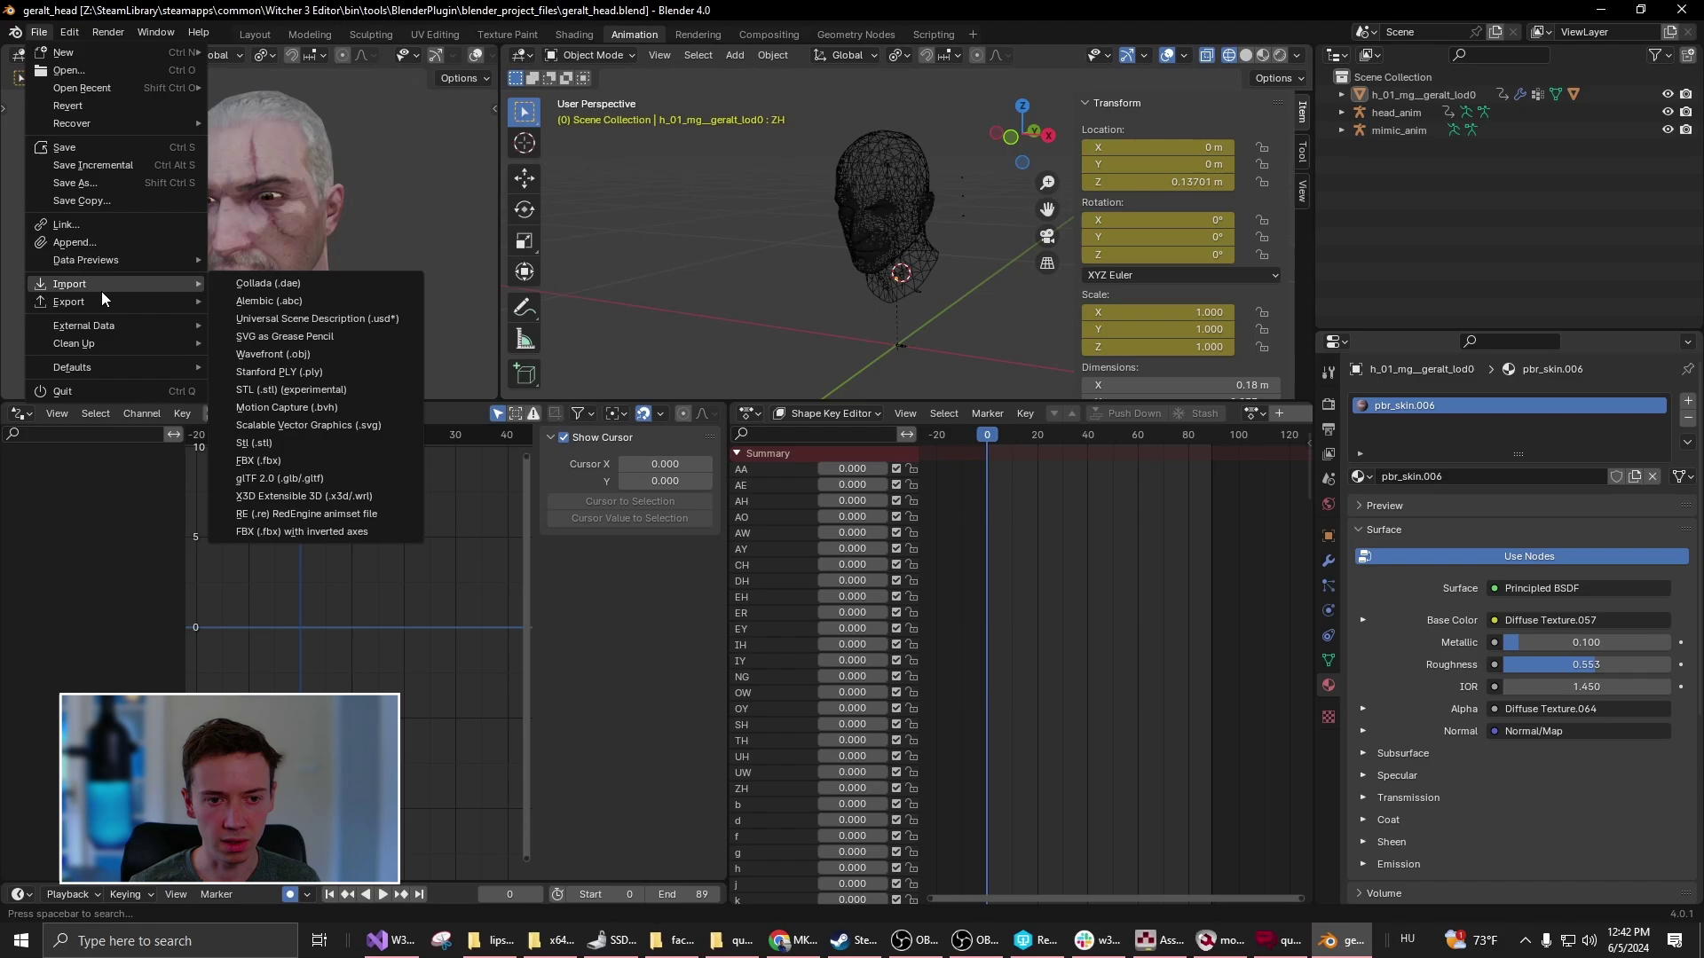
mouse_move(67, 301)
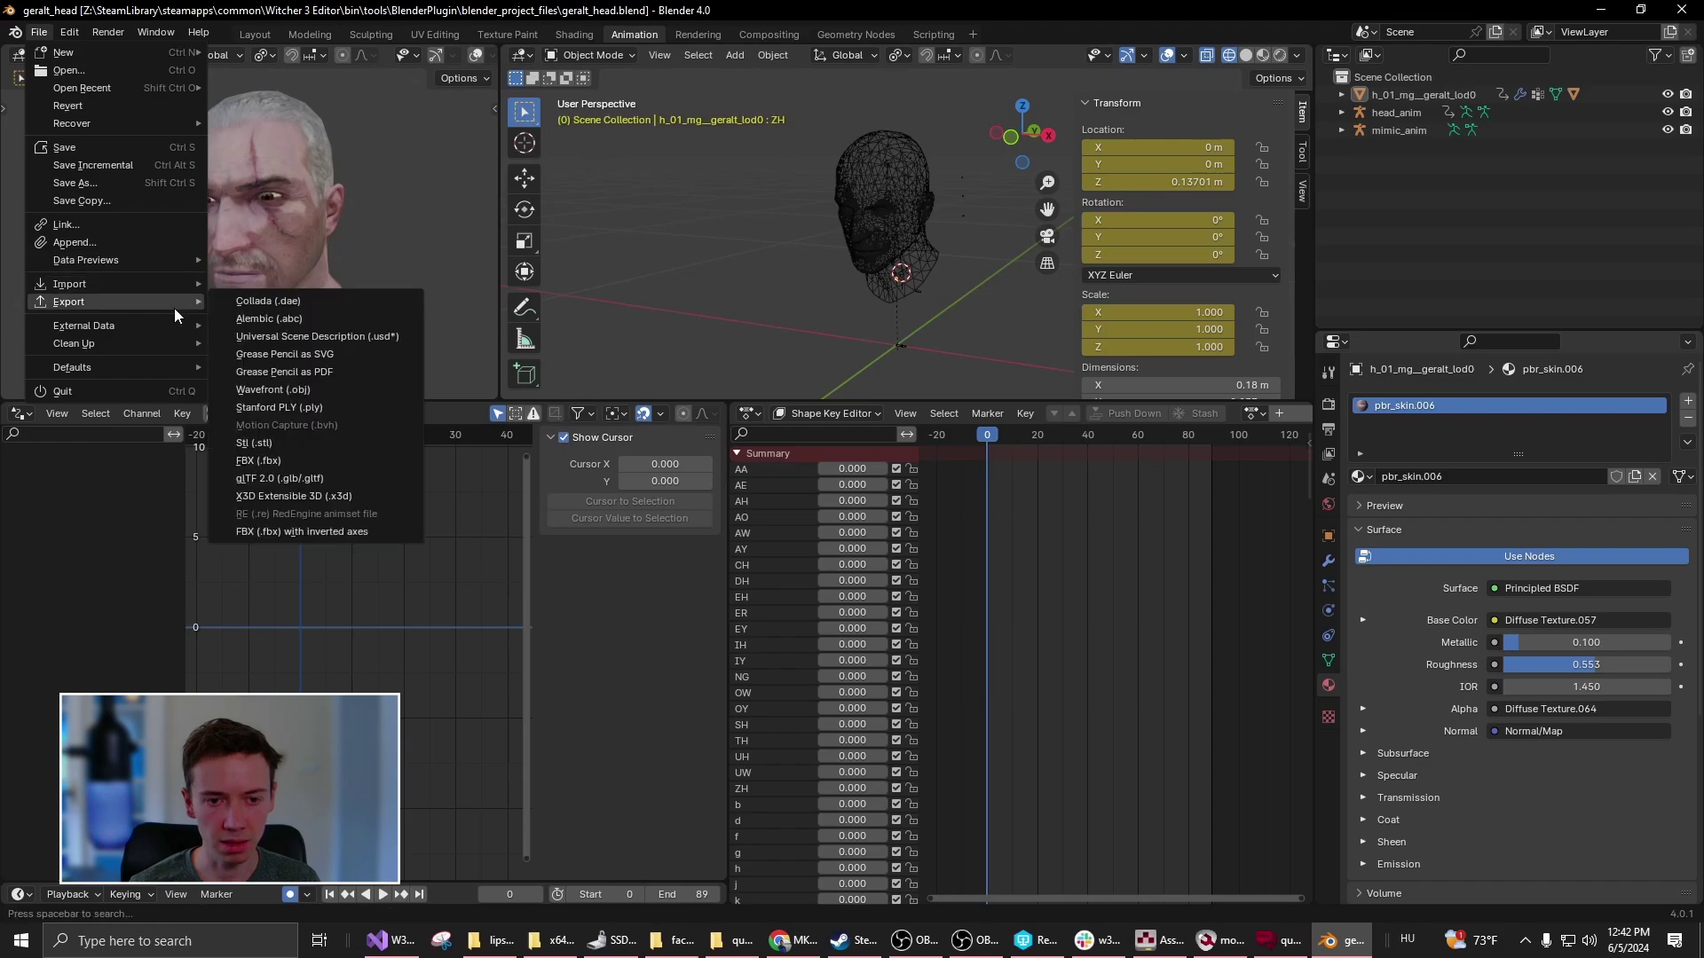
click(310, 319)
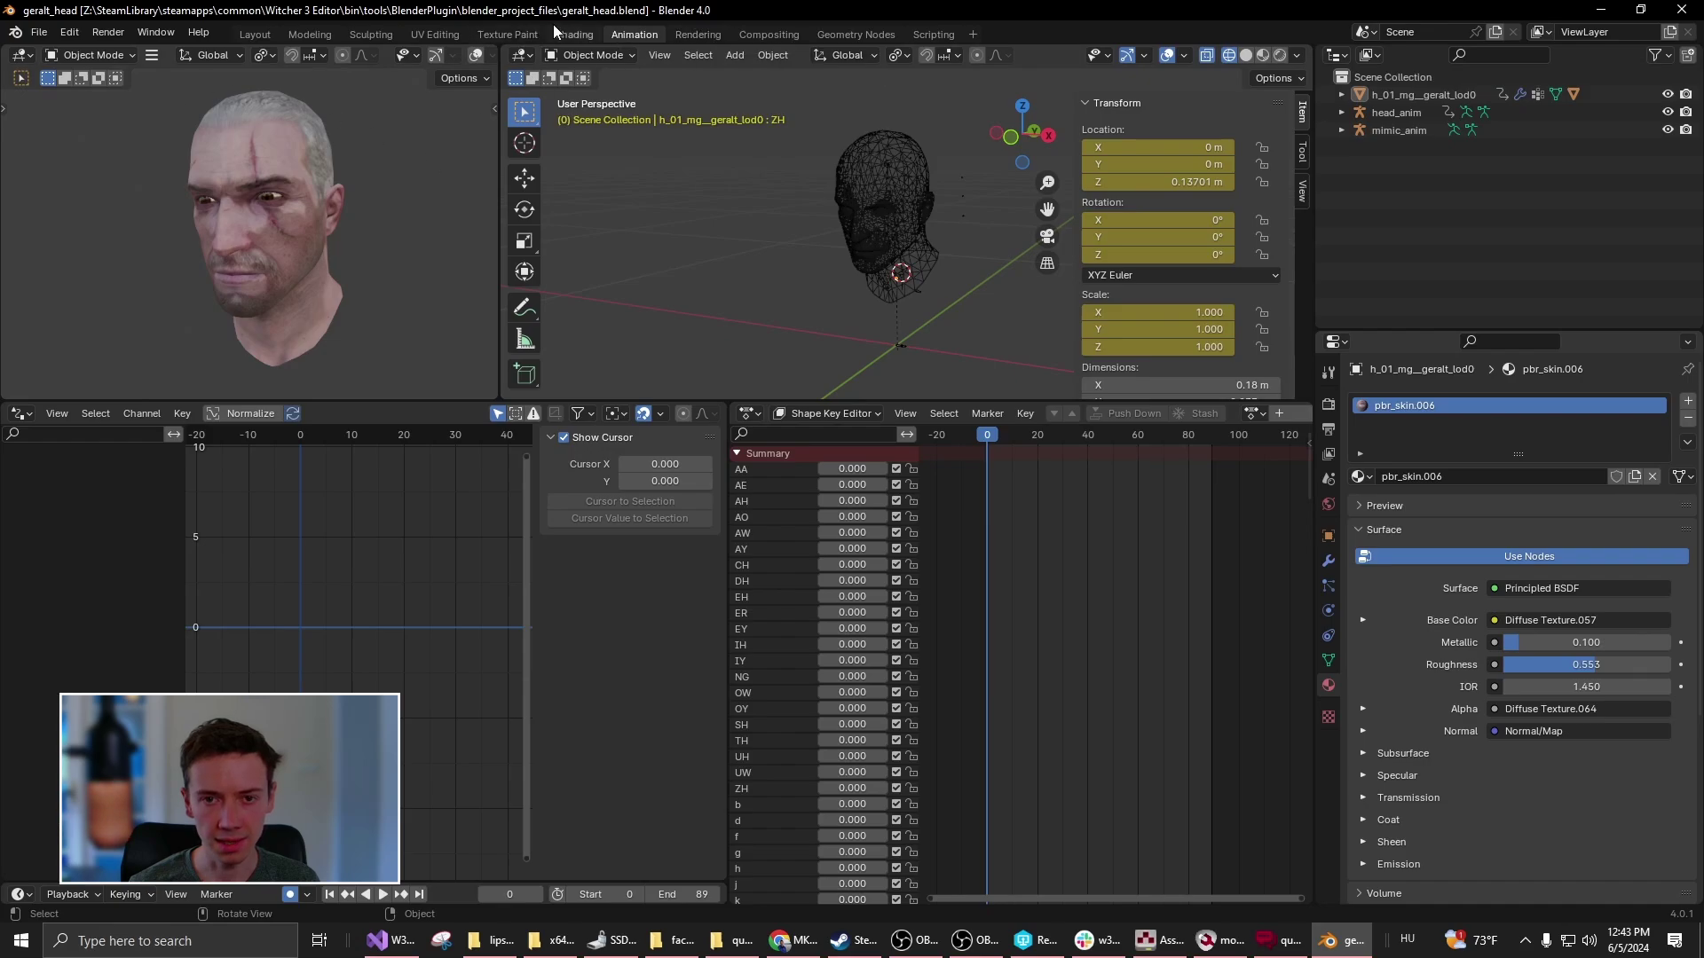
click(38, 32)
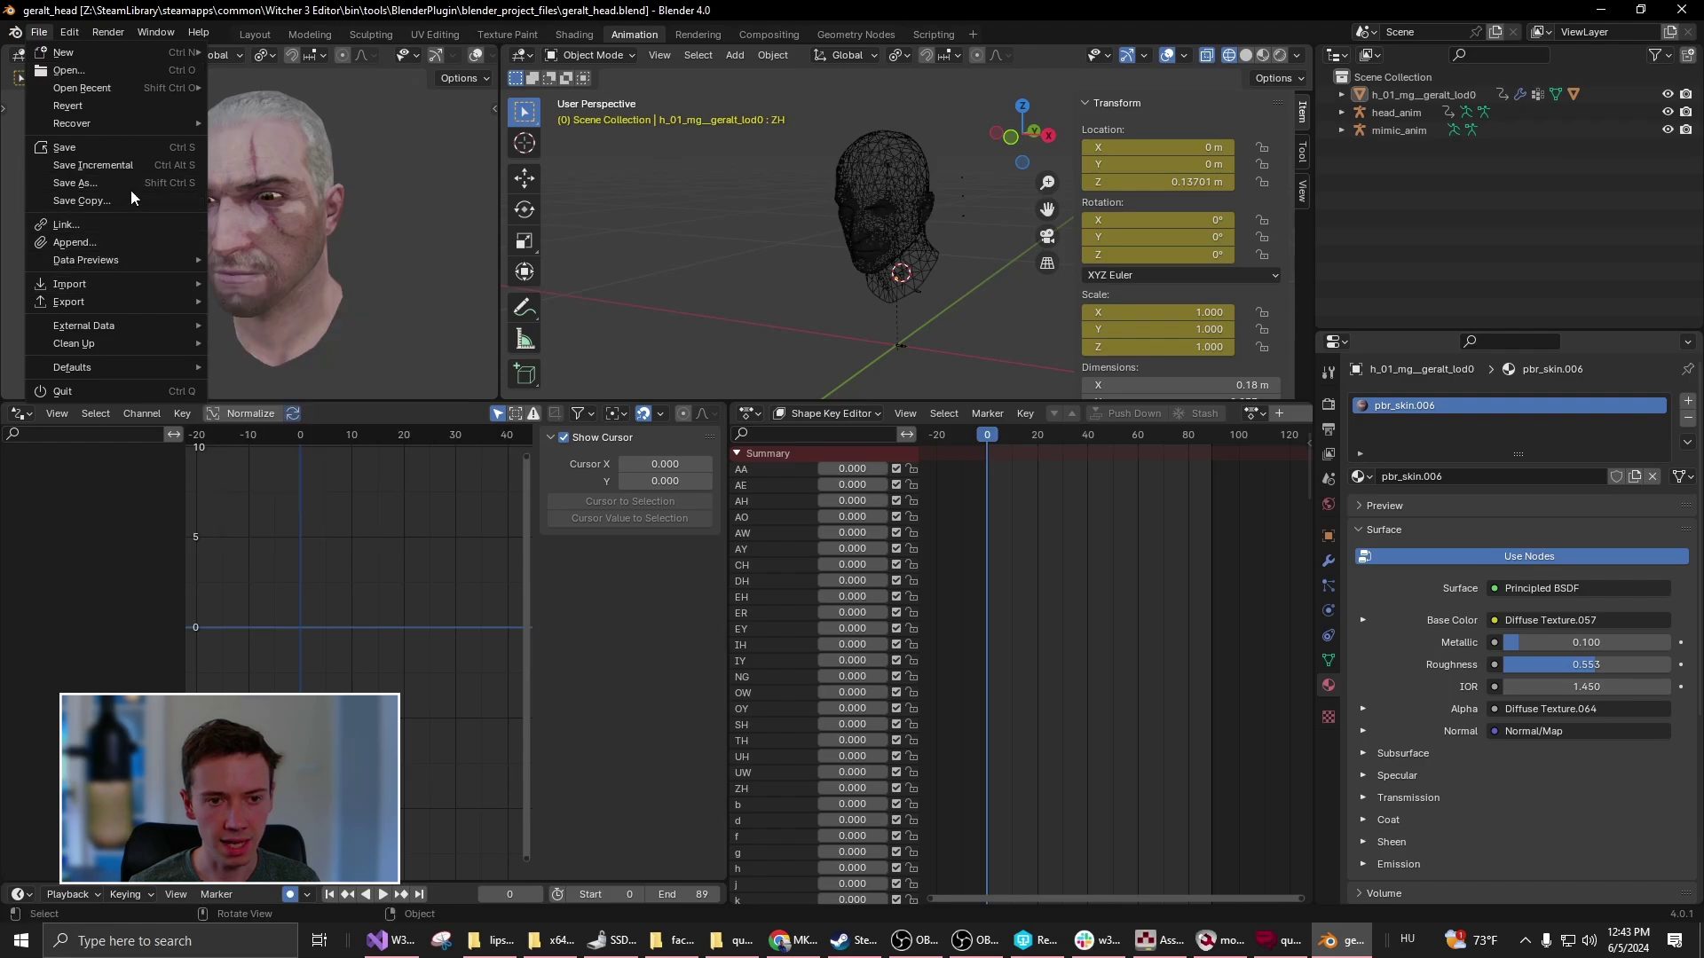
click(77, 69)
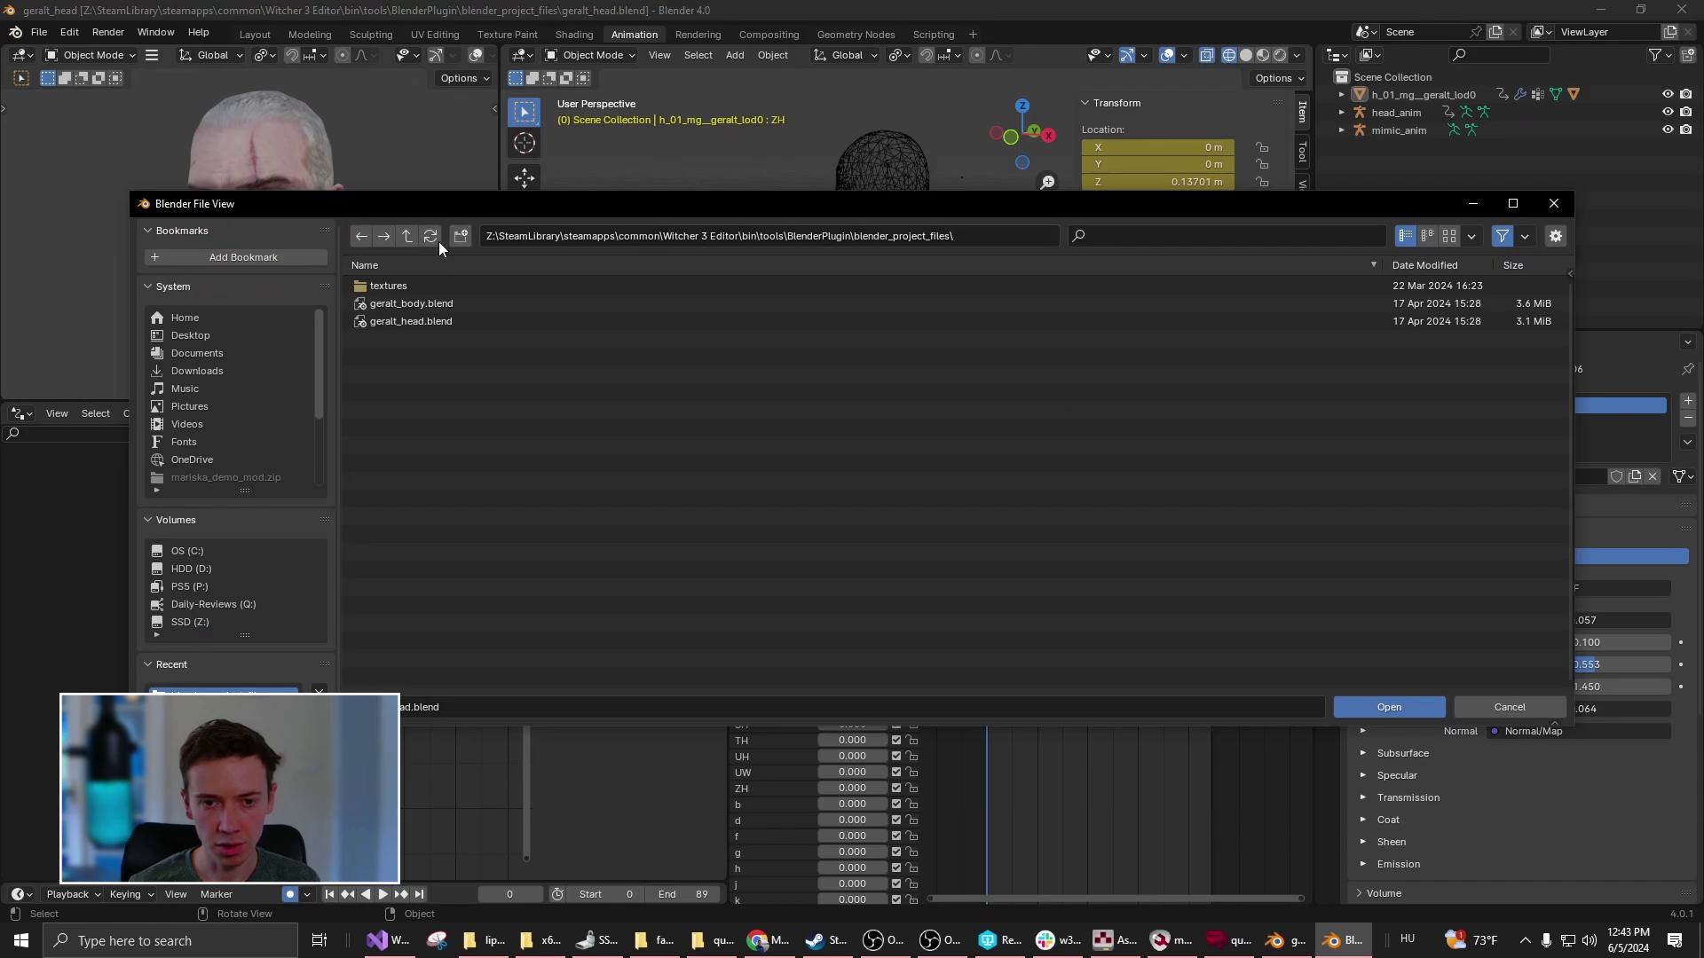
click(406, 237)
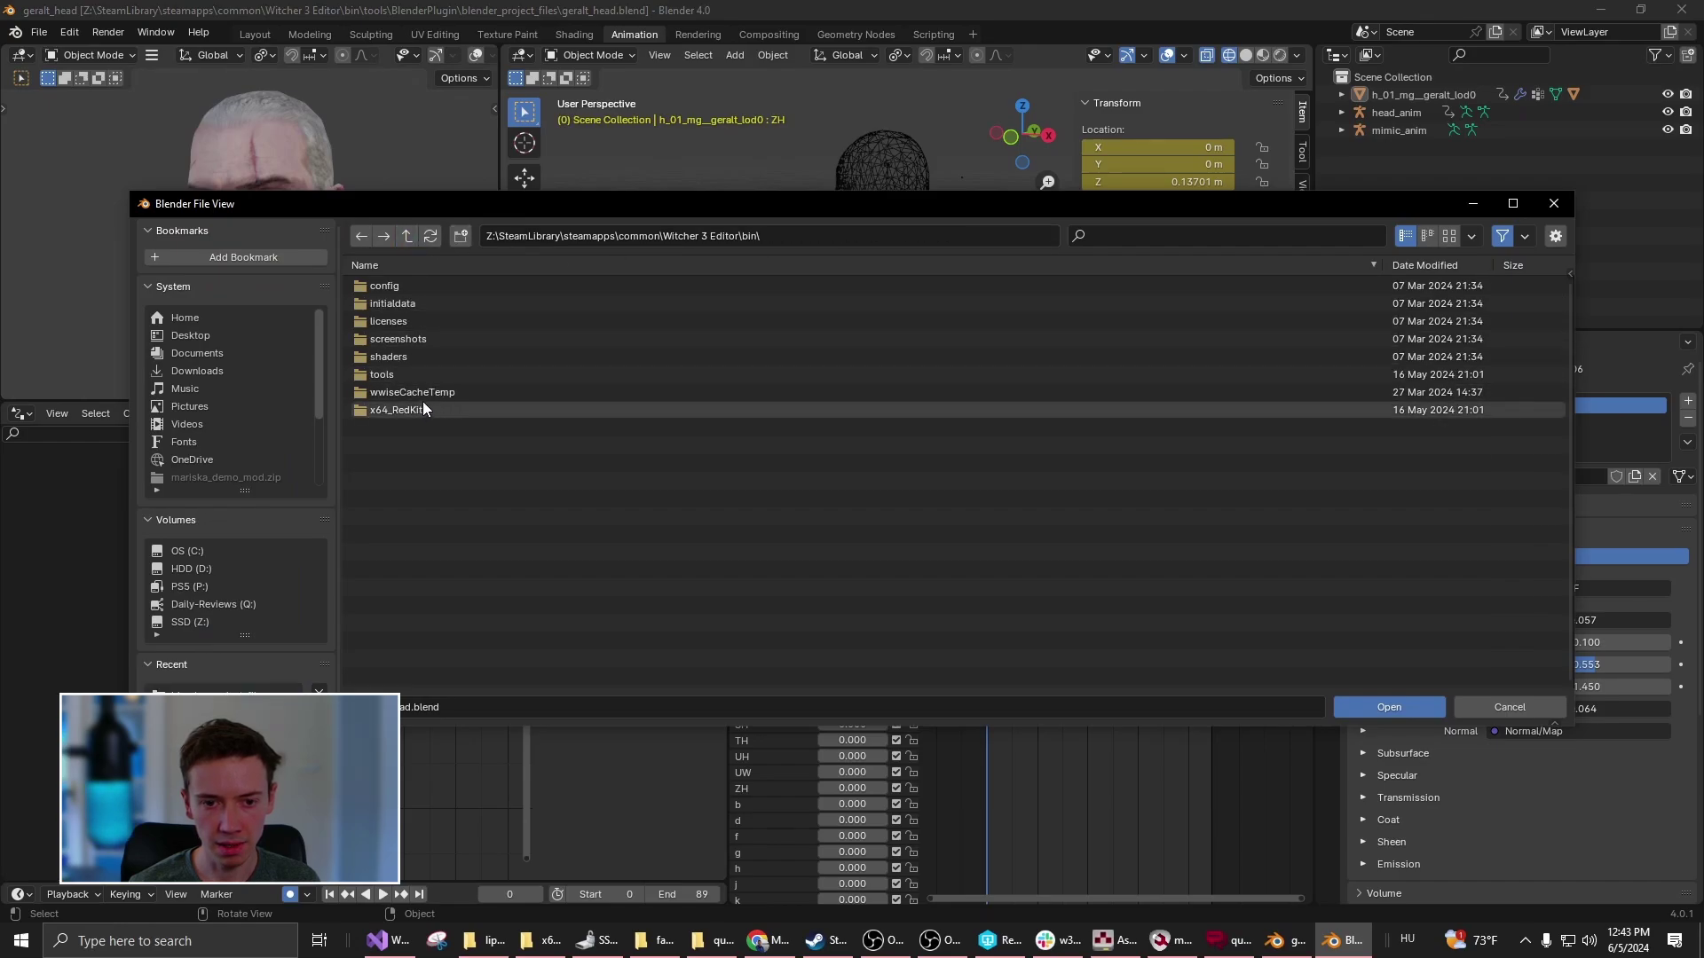
double_click(418, 375)
double_click(441, 292)
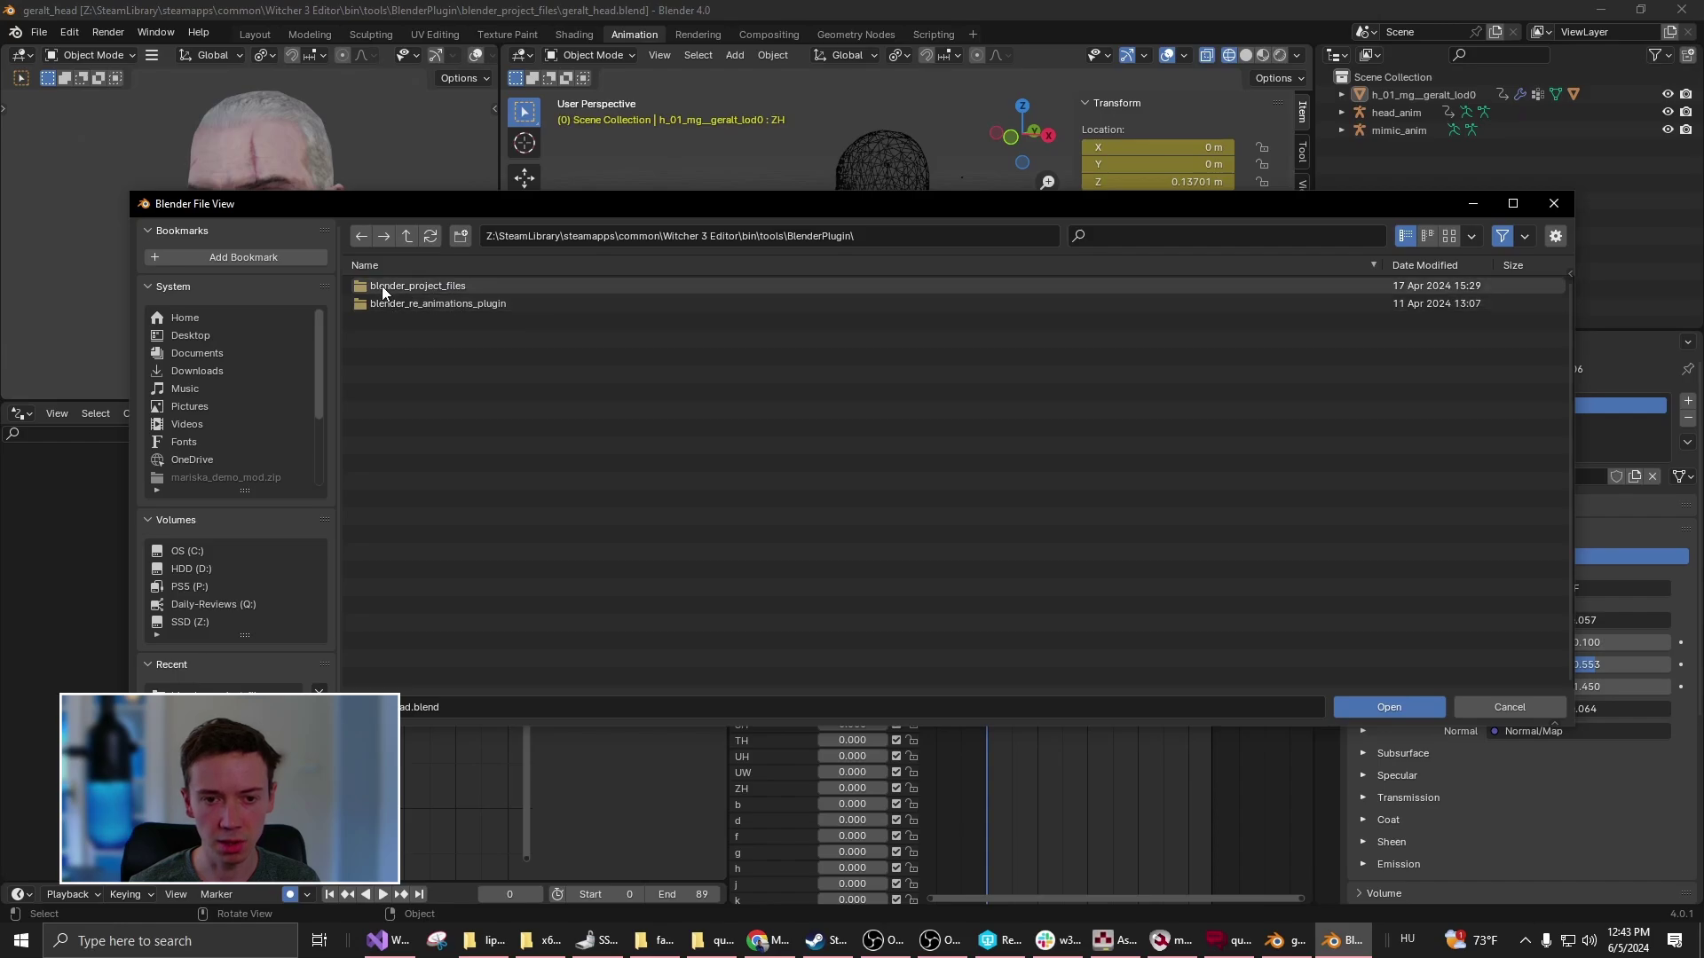
double_click(474, 287)
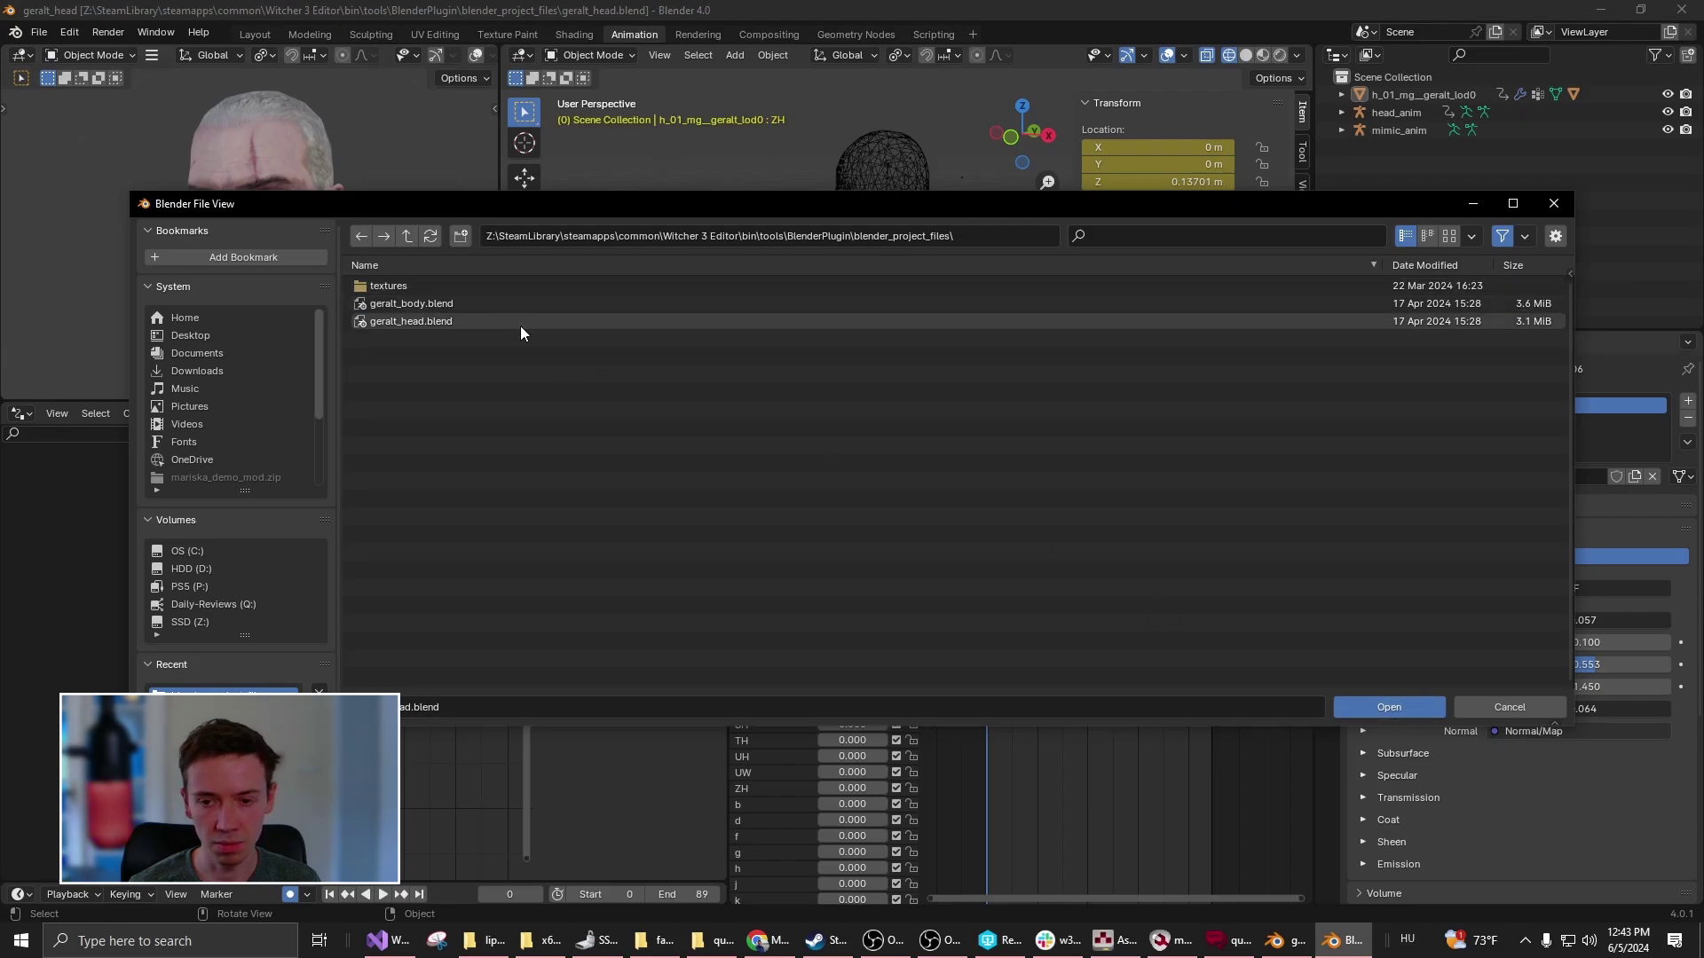
click(1487, 703)
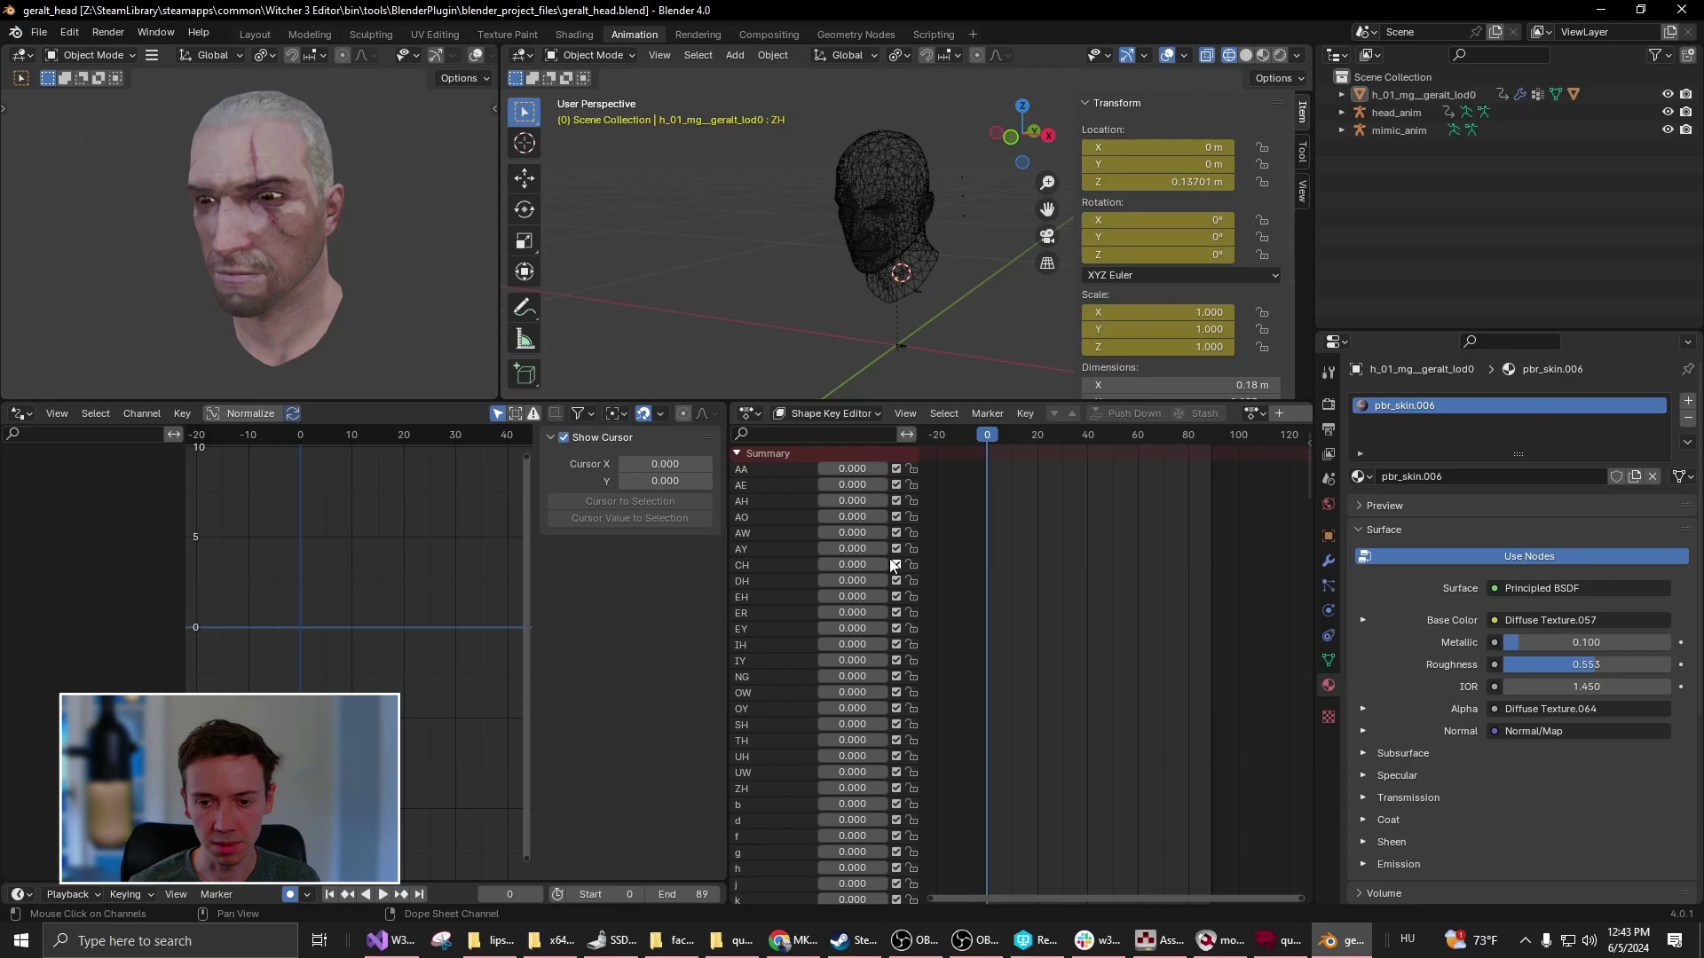
scroll(852, 626, down, 10)
scroll(833, 643, down, 5)
scroll(833, 643, down, 5)
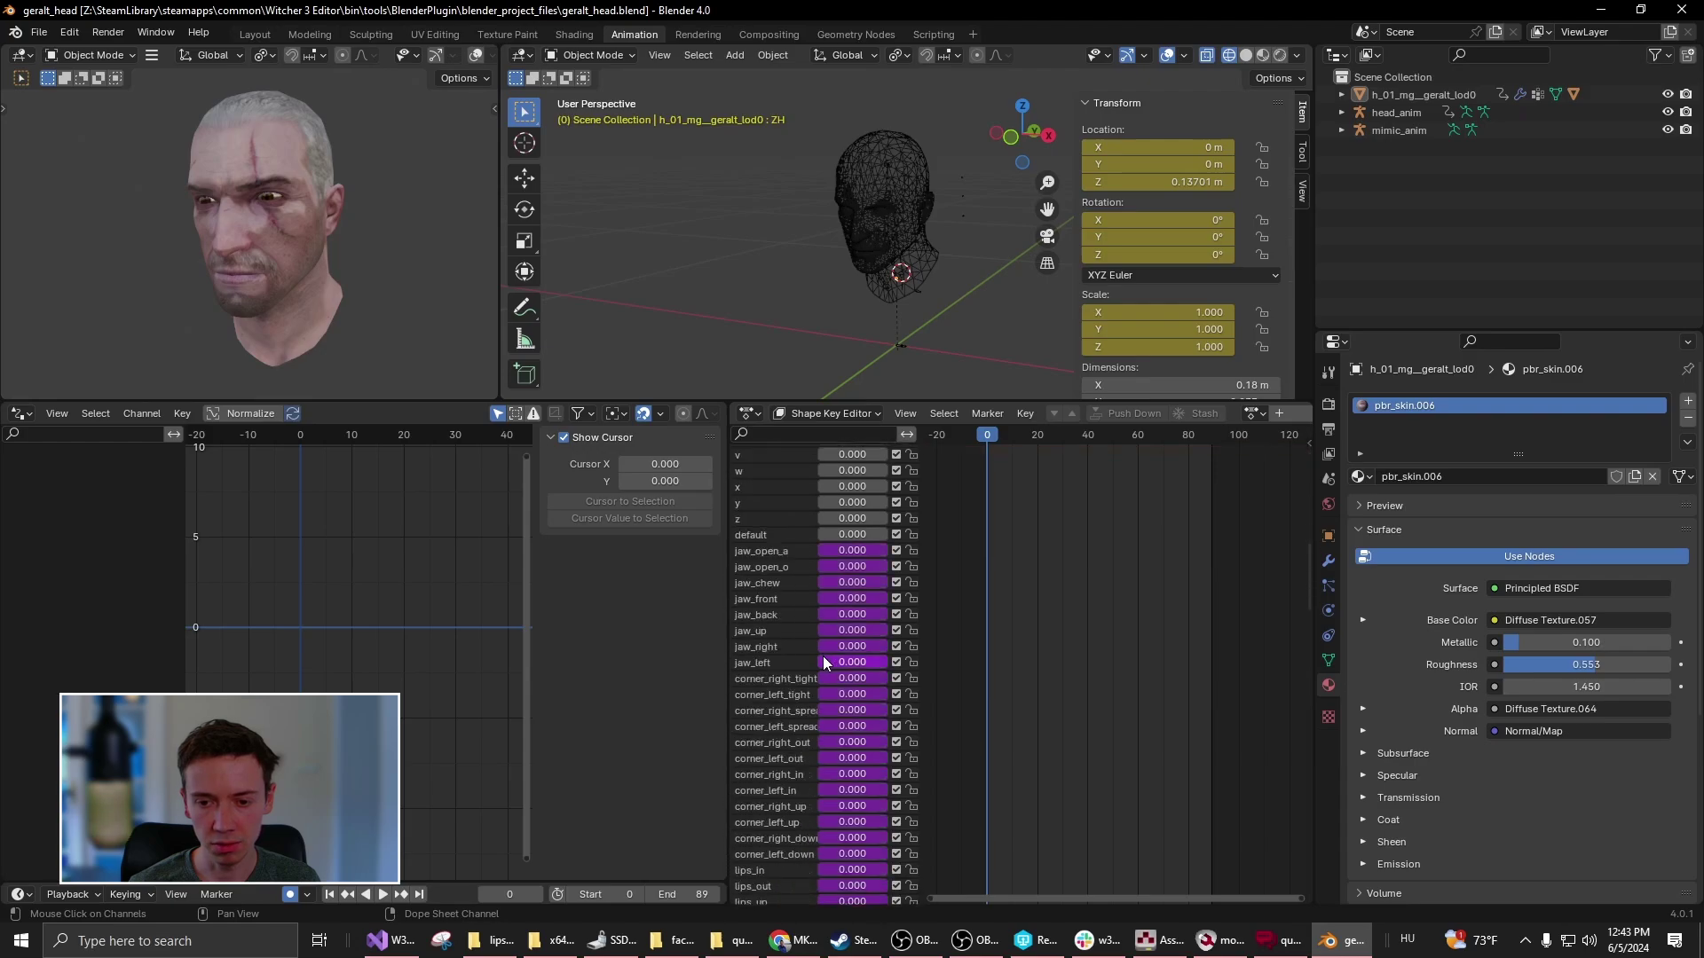
scroll(822, 656, down, 5)
scroll(806, 658, down, 4)
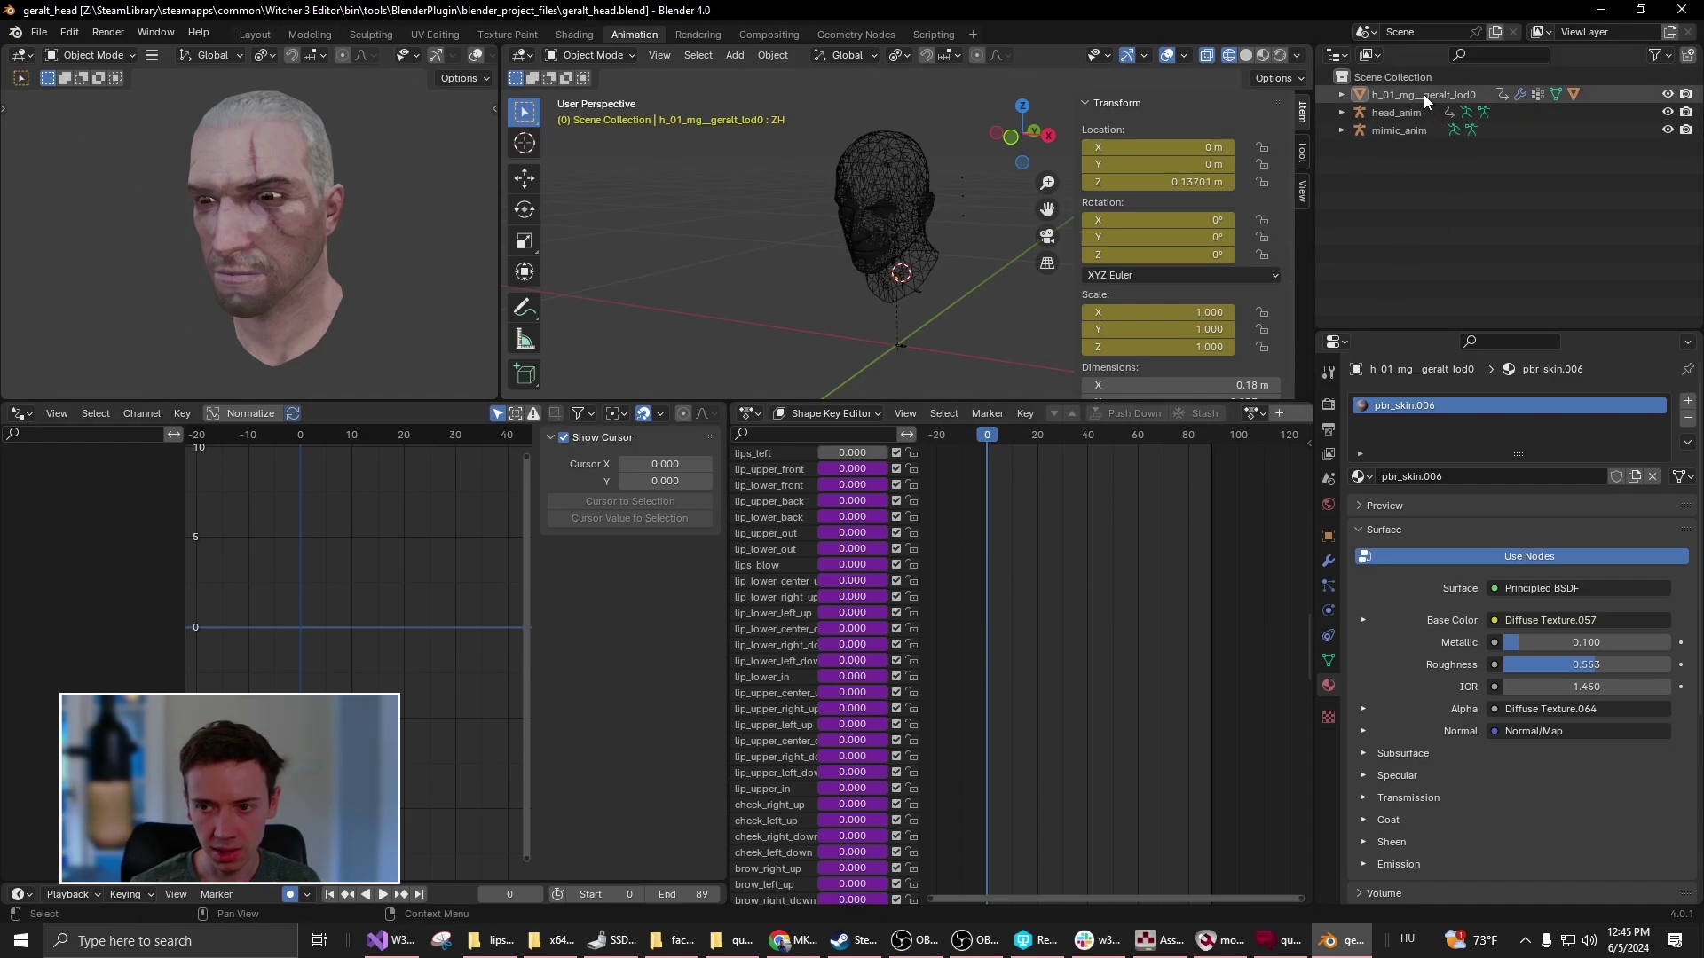
- Select h_01_mg__geralt_lod0 in the Outliner and open its context menu
click(1406, 91)
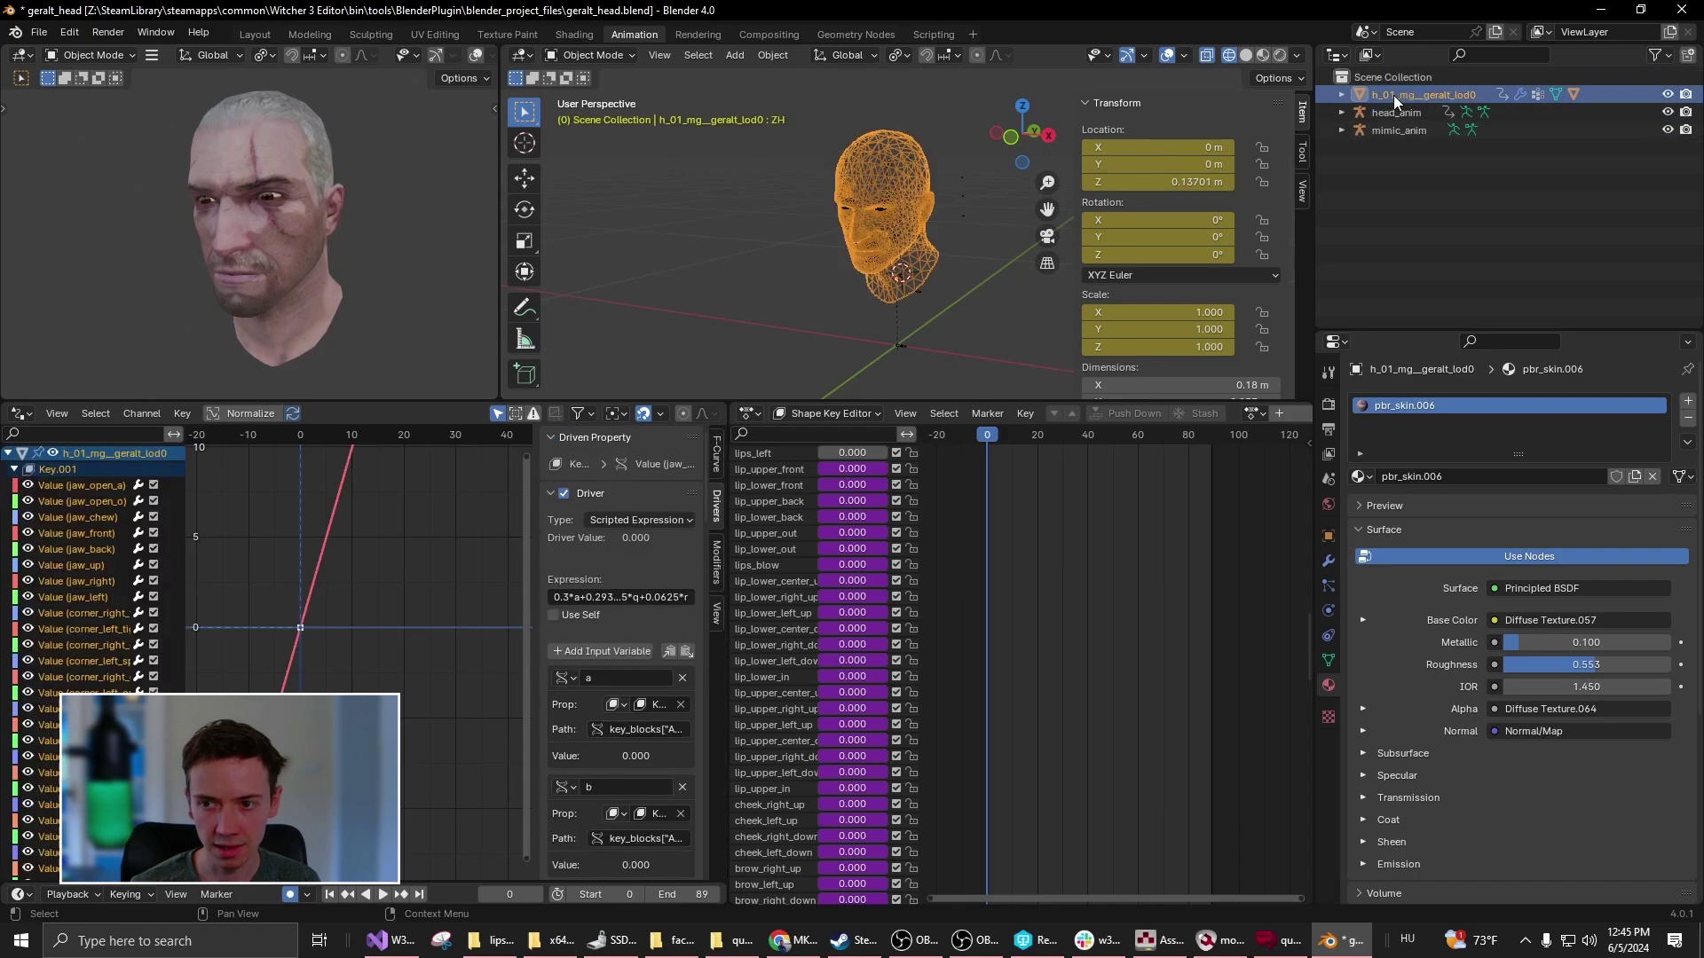
right_click(1444, 94)
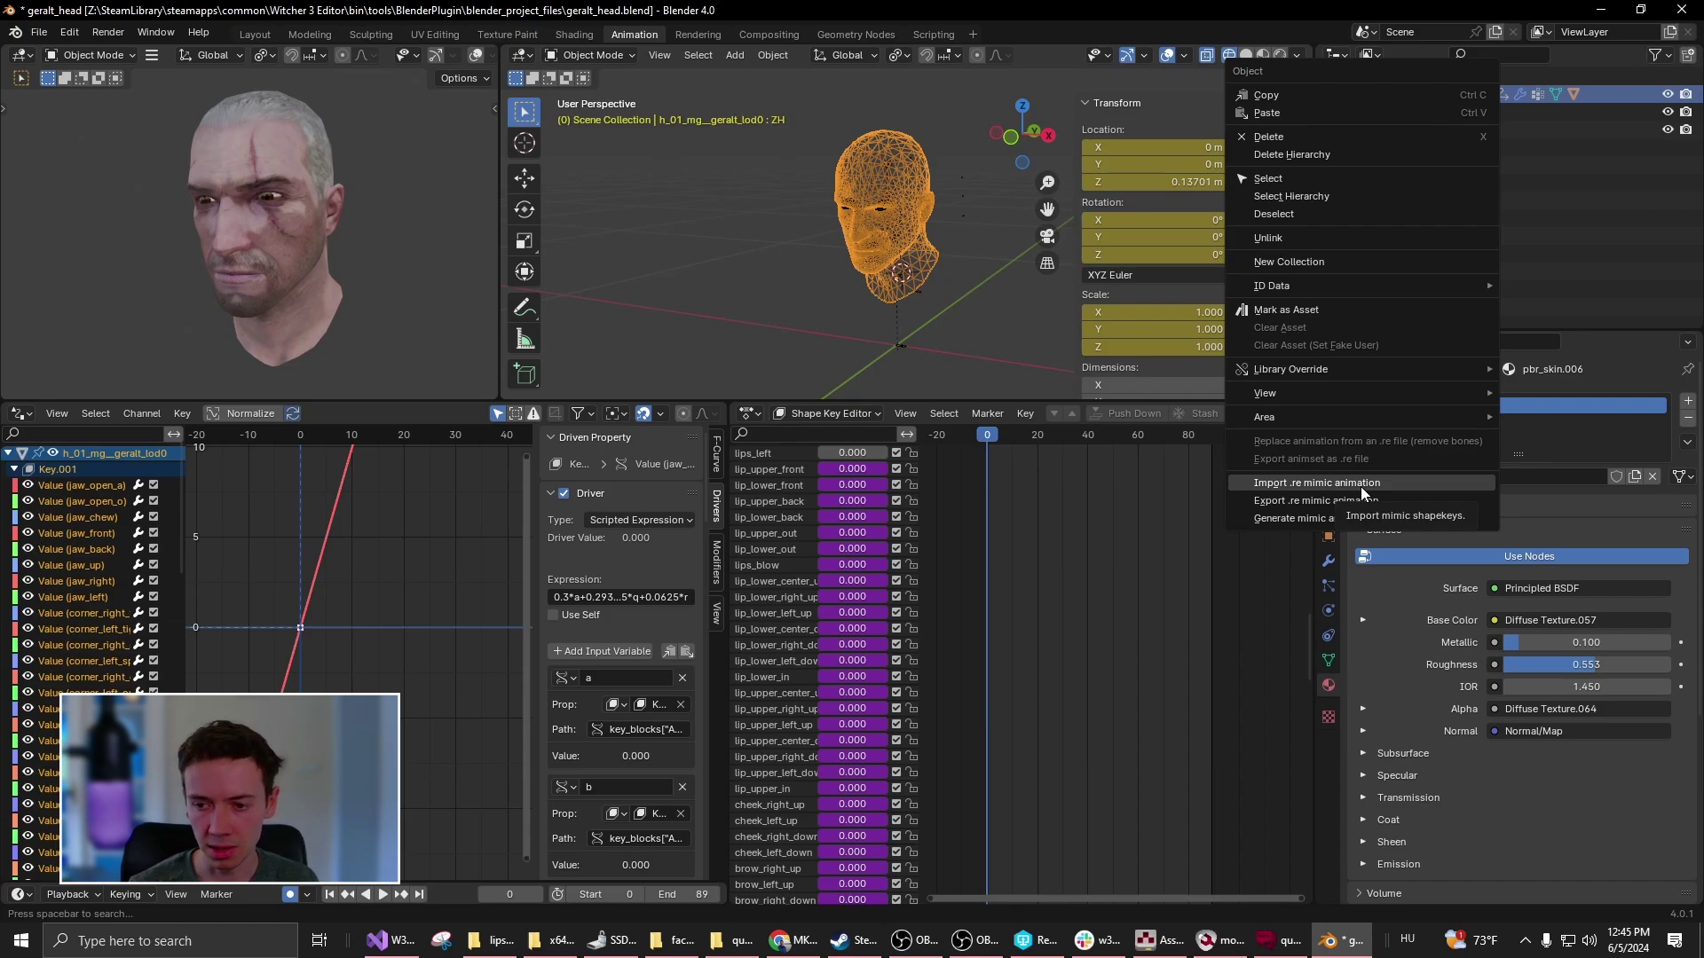
mouse_move(1346, 518)
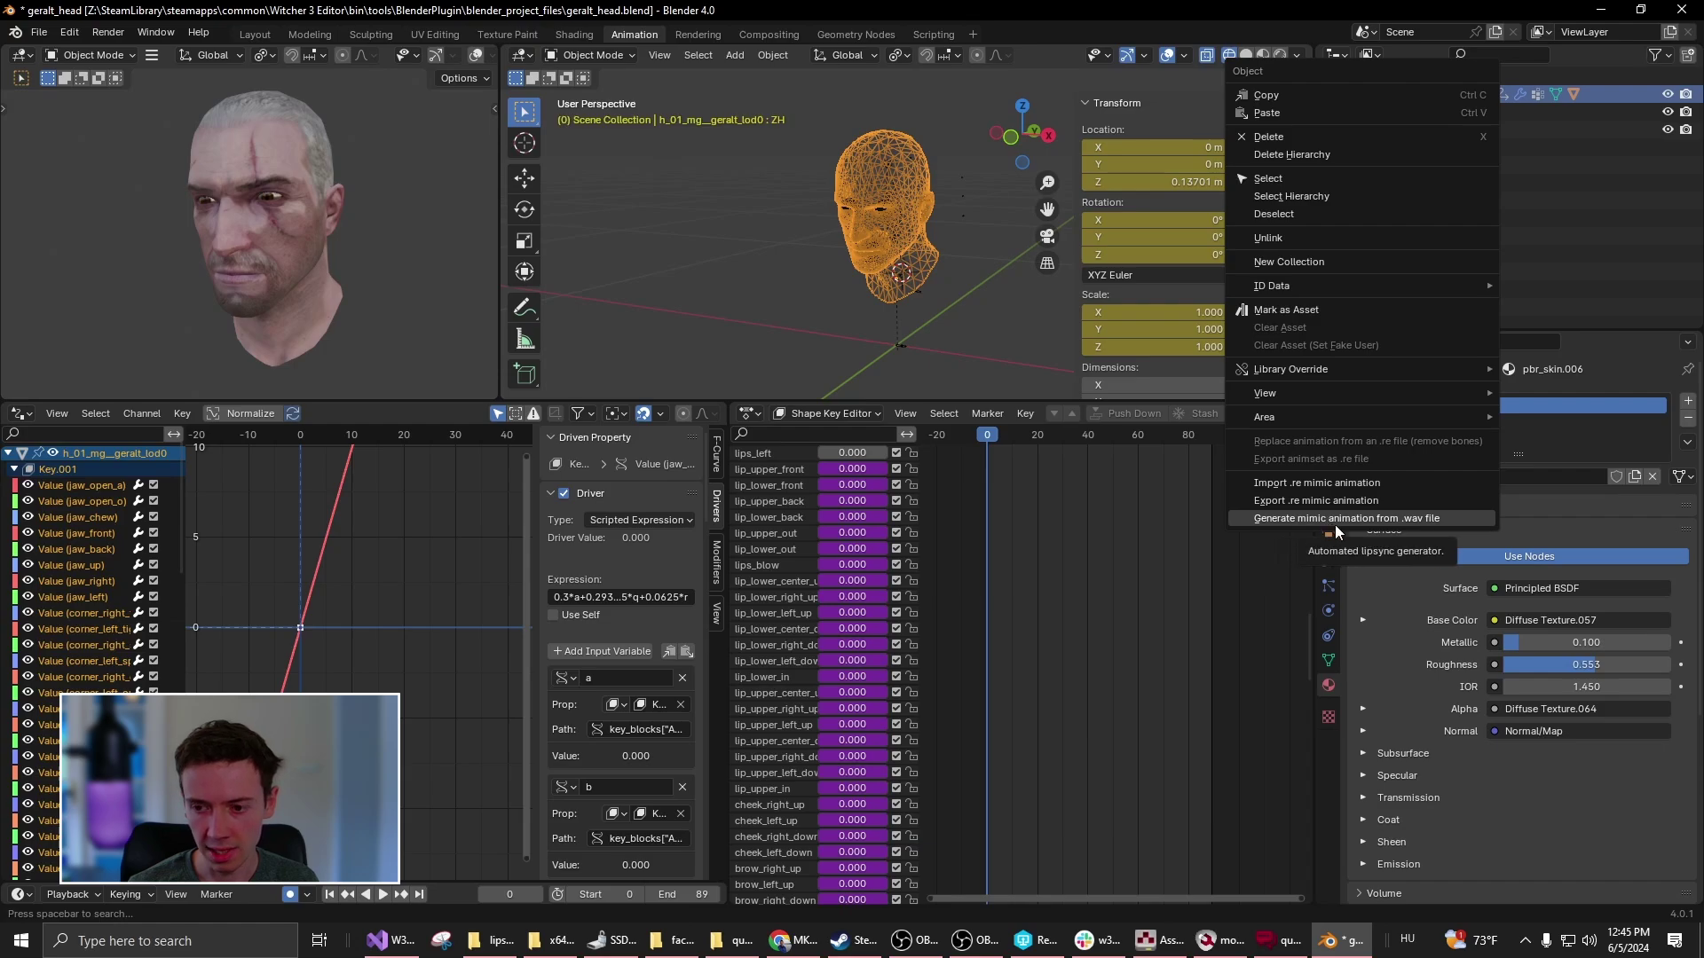
- Run the automated lipsync generator on D:\RedLibrary\...\modSceneTutorial\hello.wav
click(1423, 516)
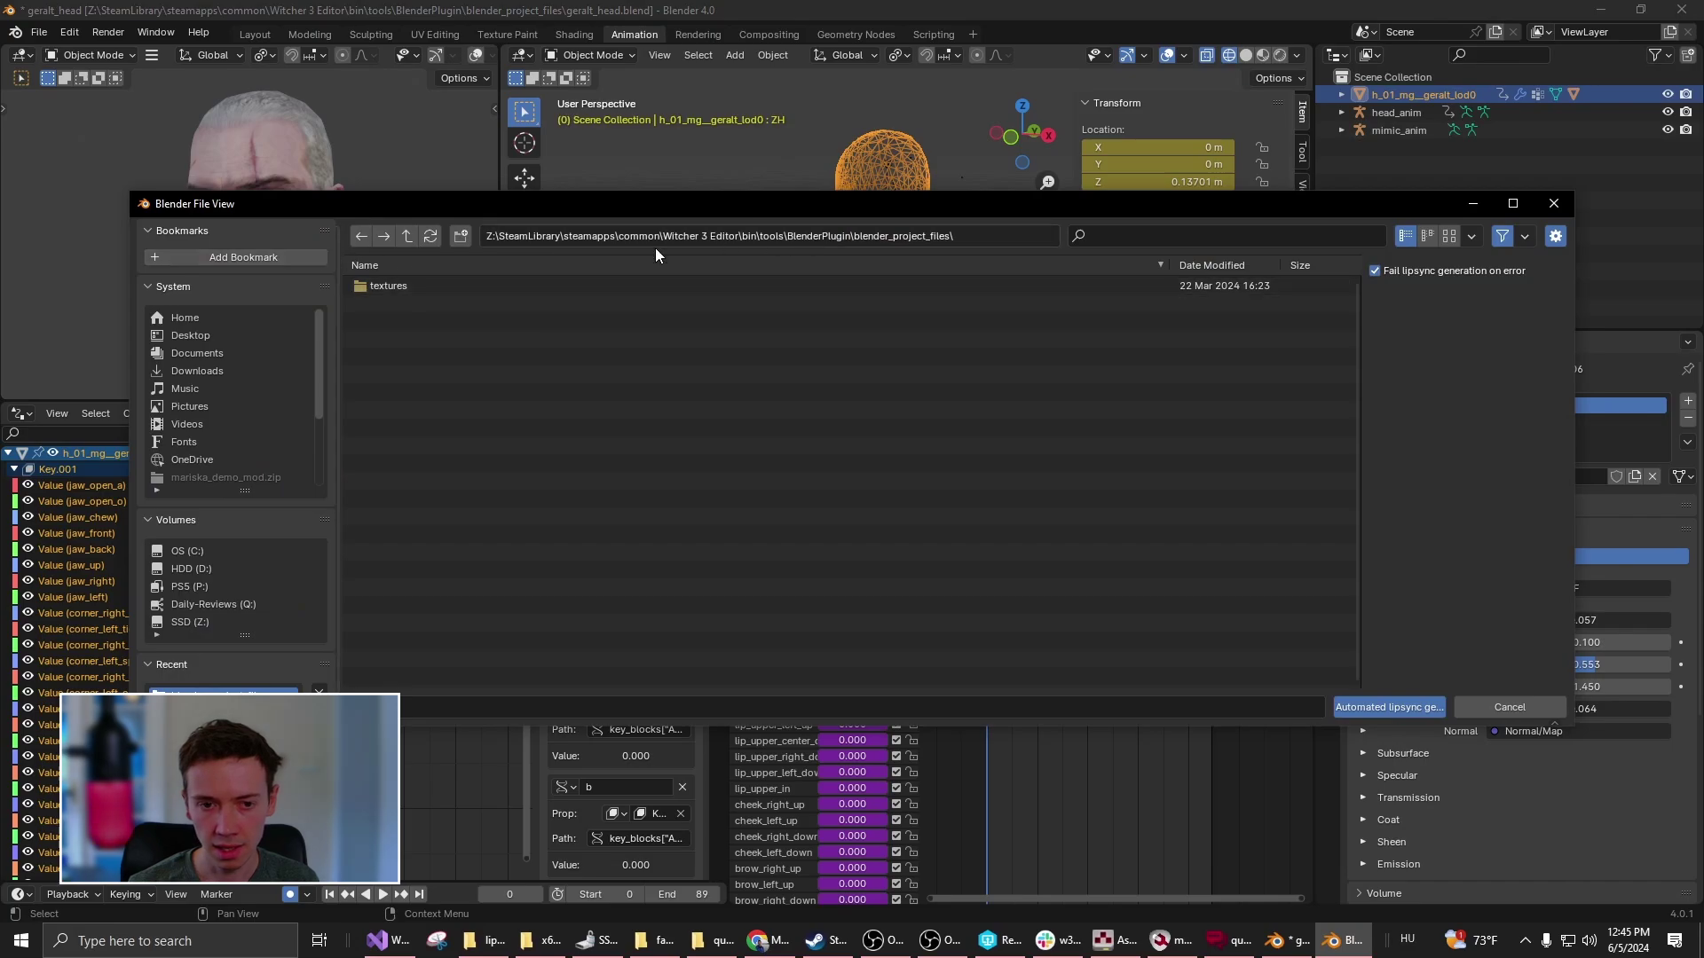
click(224, 569)
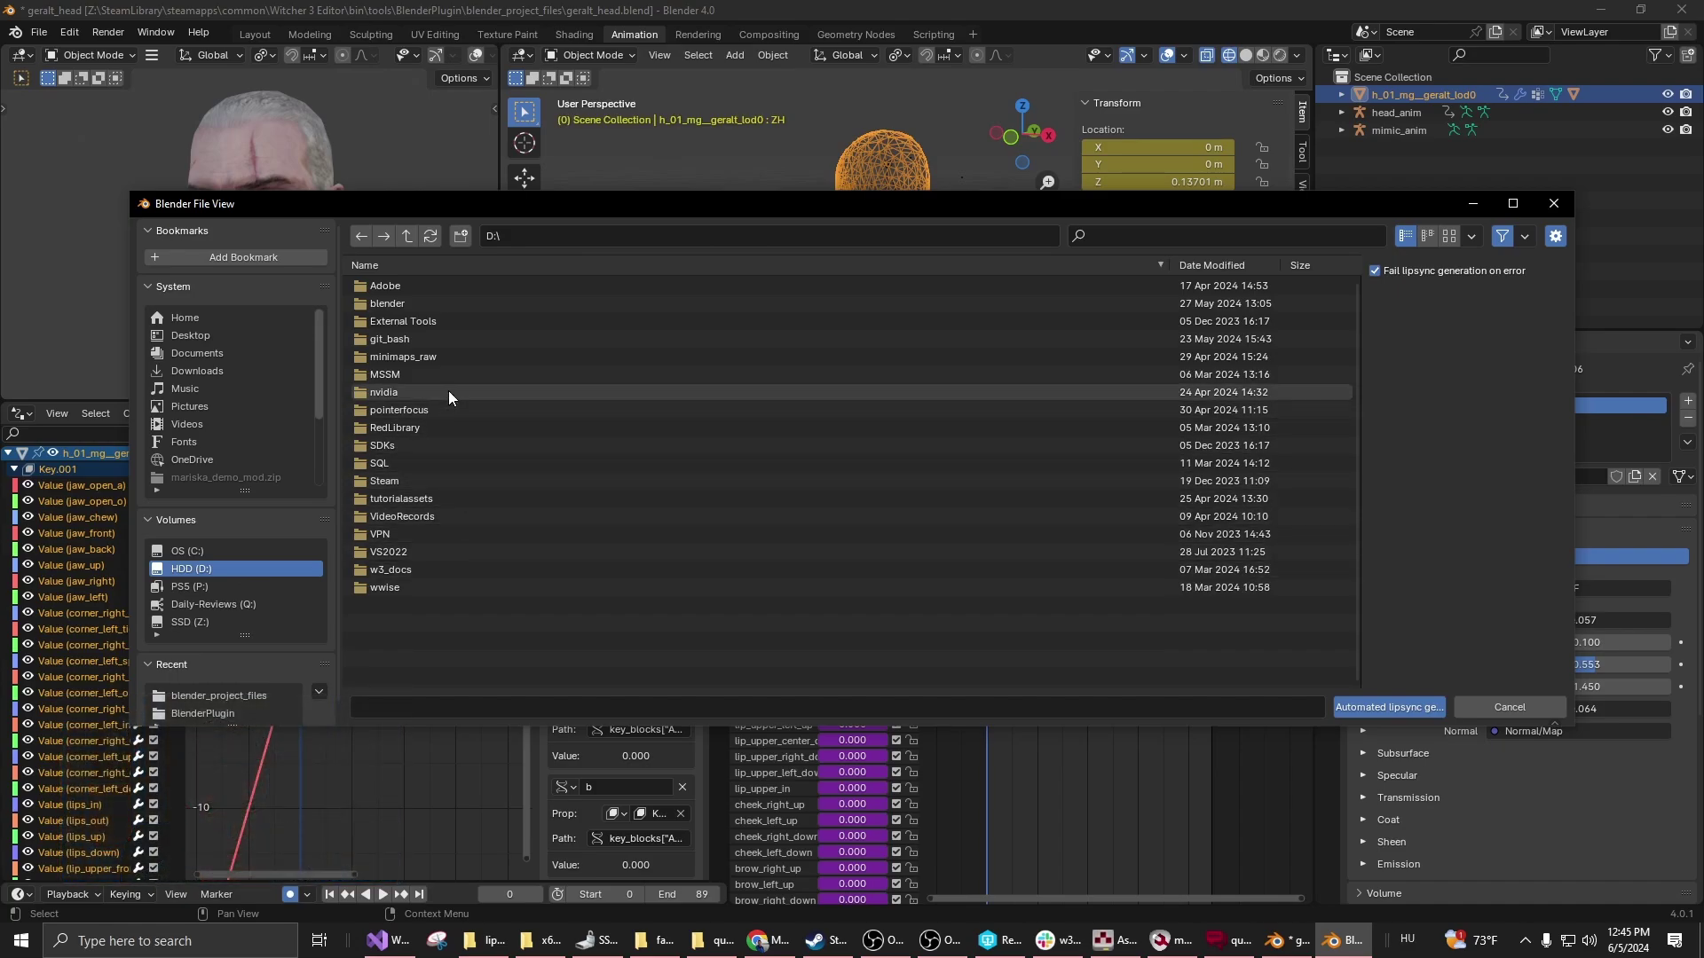
double_click(400, 427)
double_click(504, 350)
double_click(519, 633)
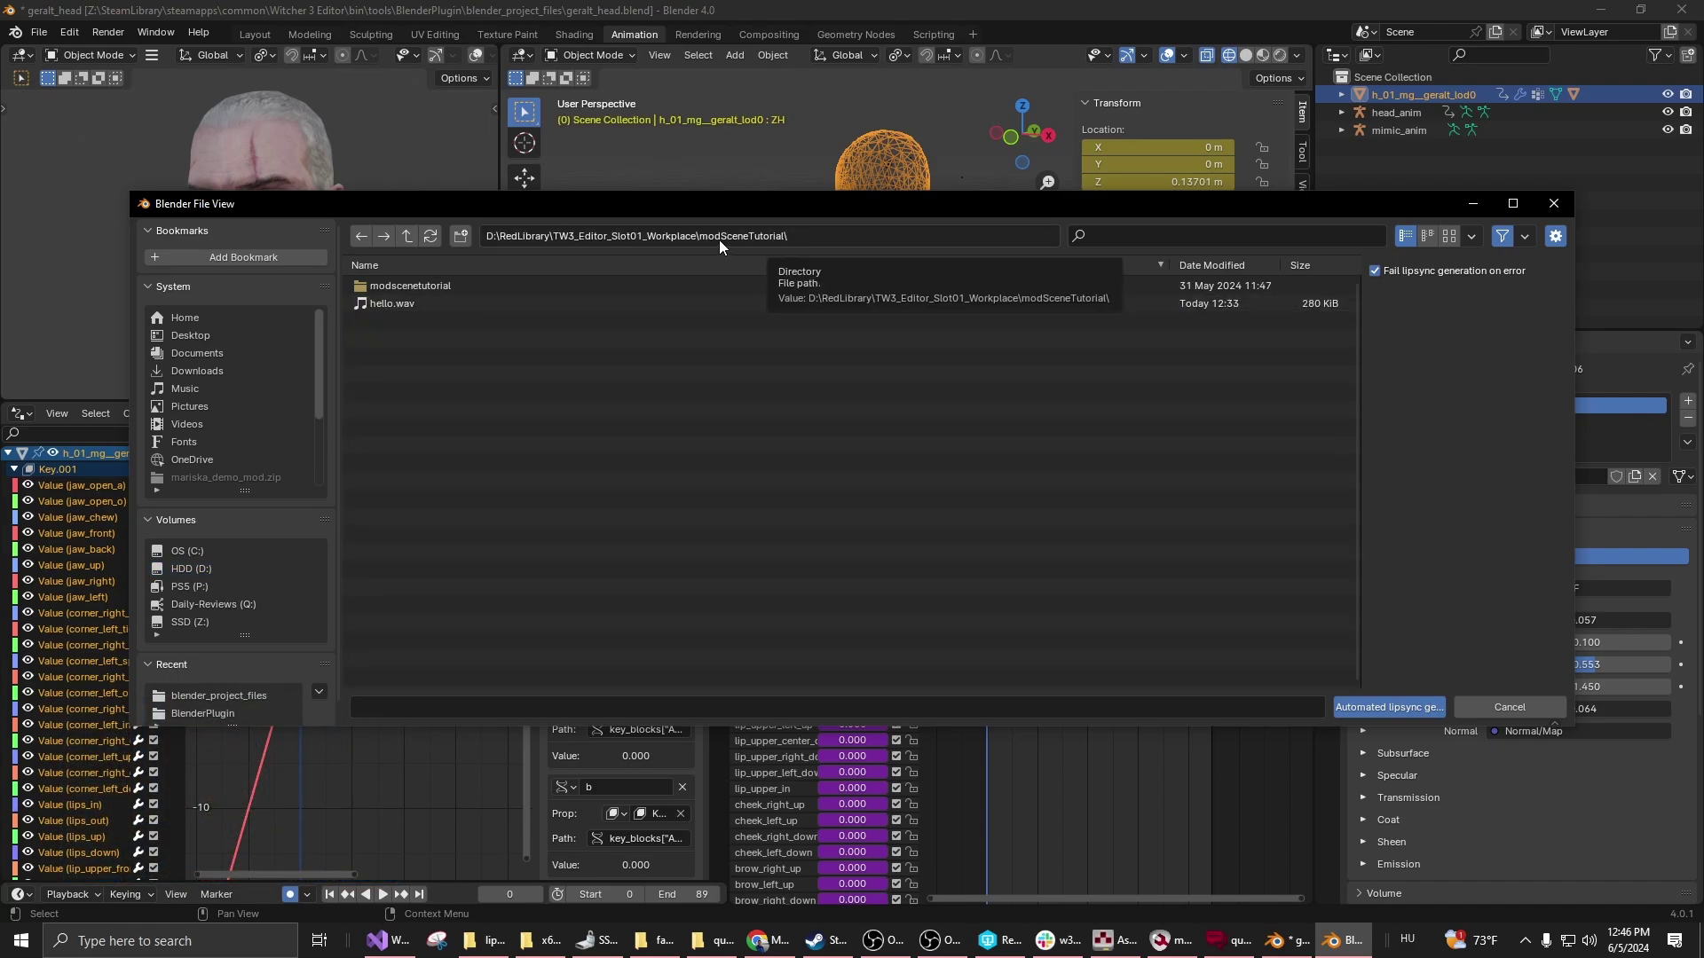
click(405, 306)
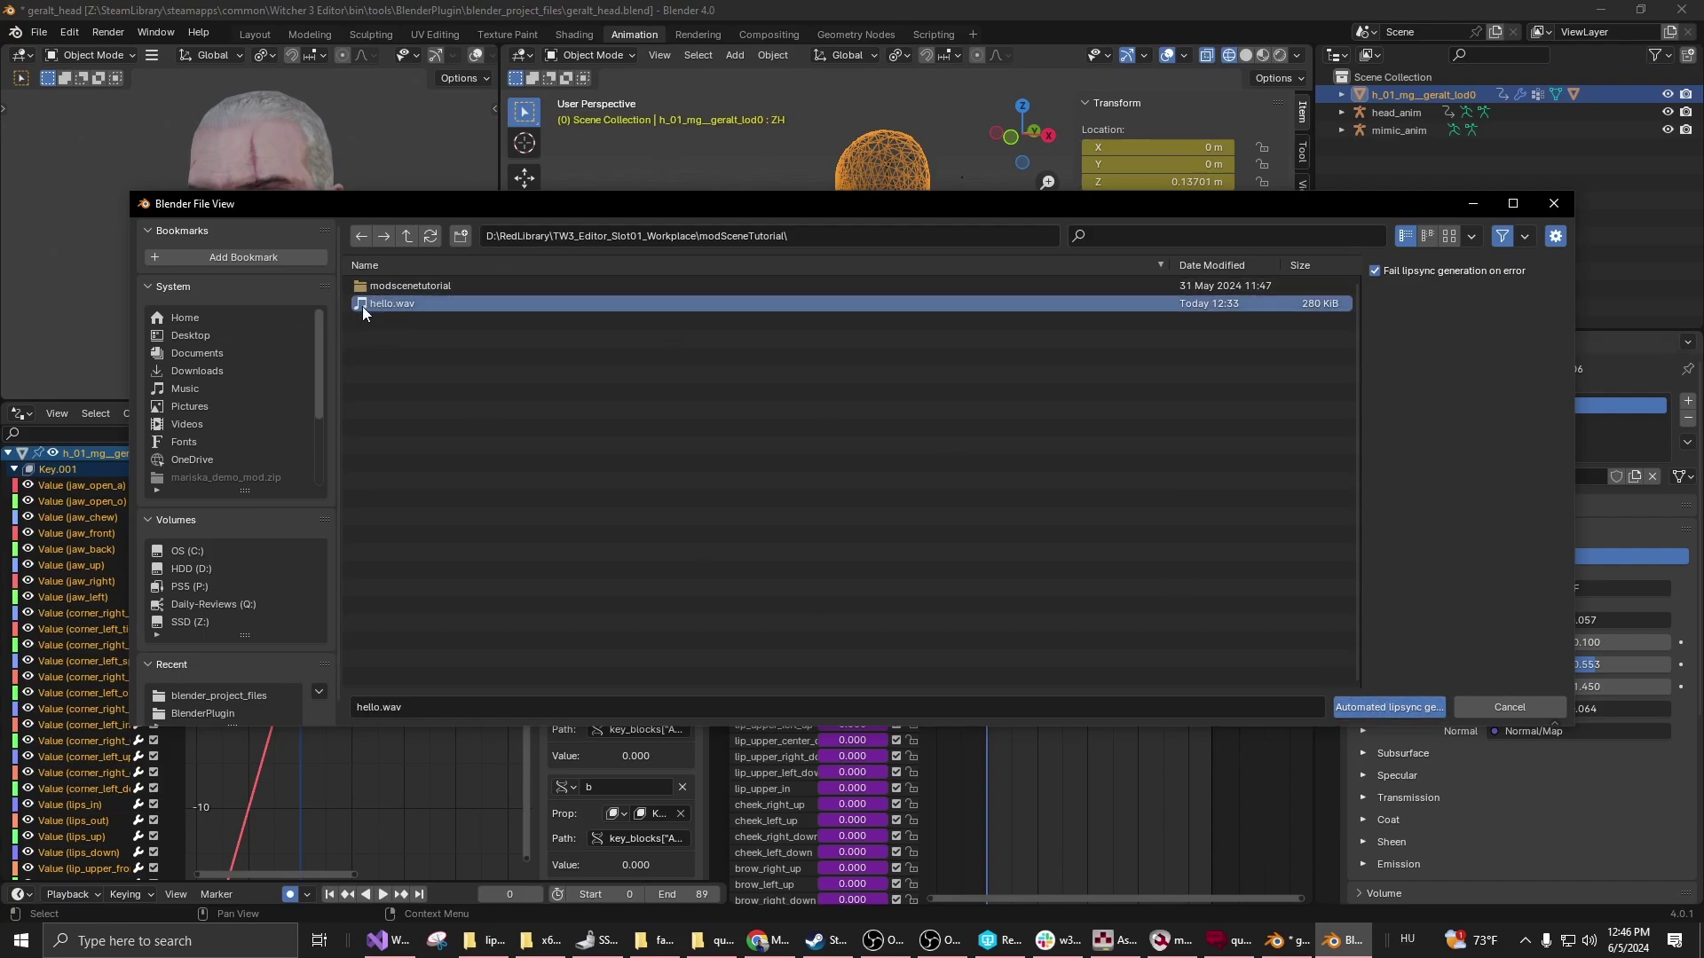
click(1388, 706)
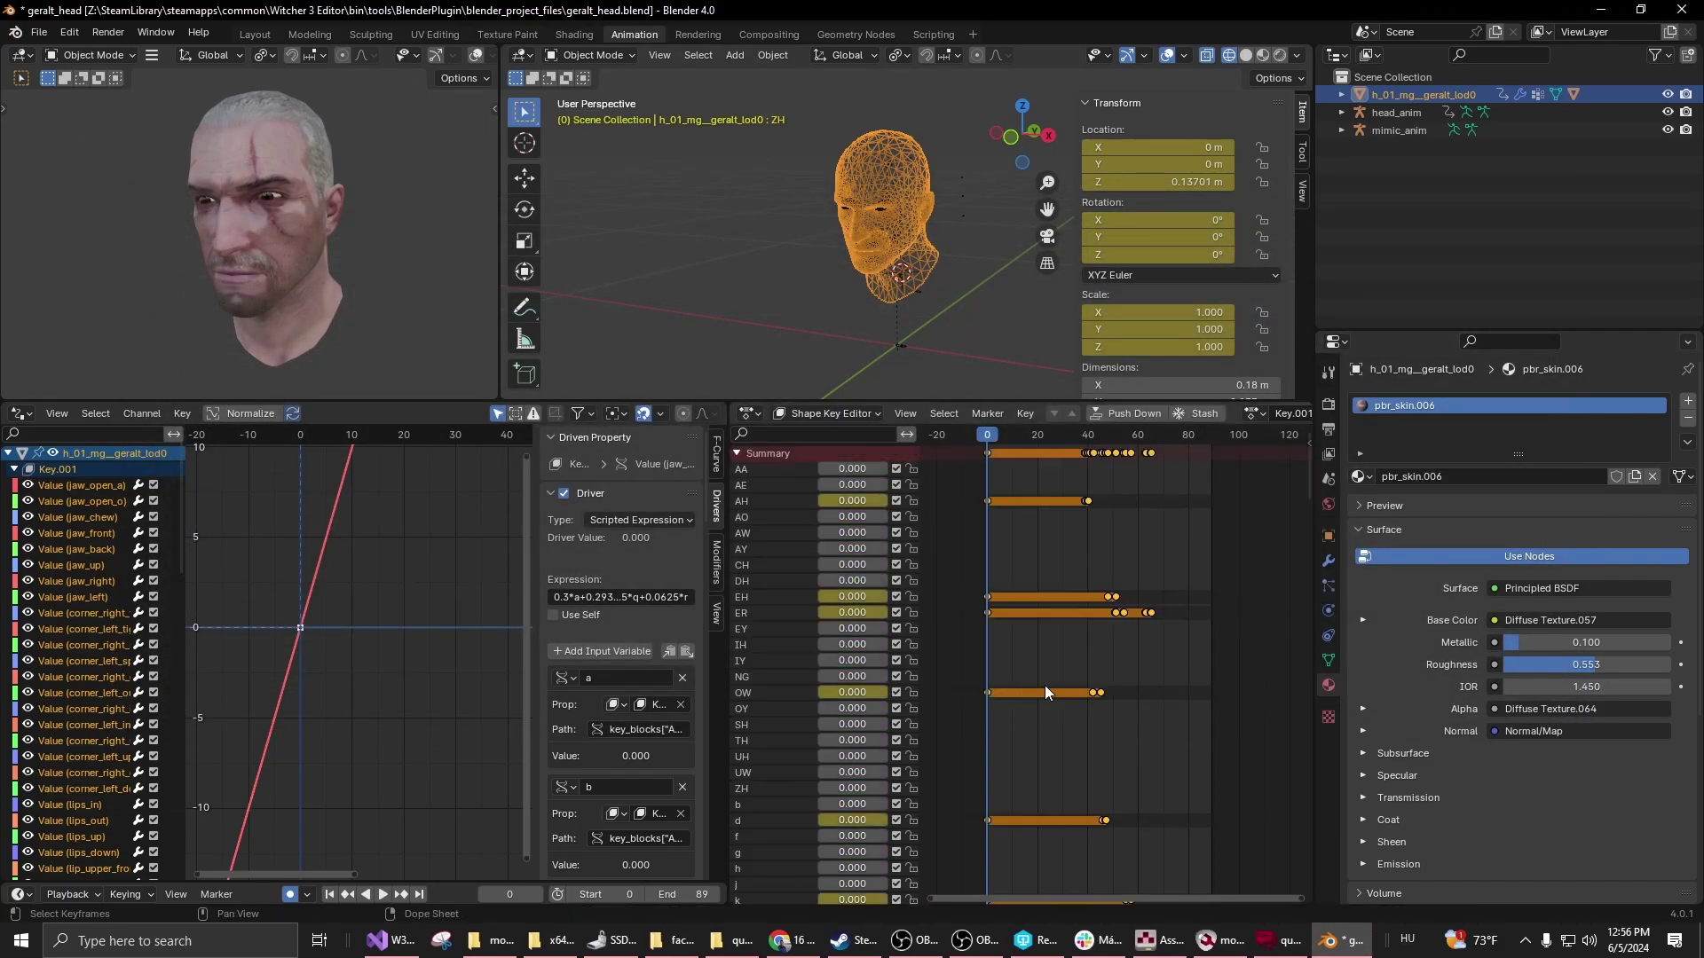
ctrl+scroll(1116, 659, down, 1)
scroll(851, 609, down, 3)
scroll(862, 631, down, 3)
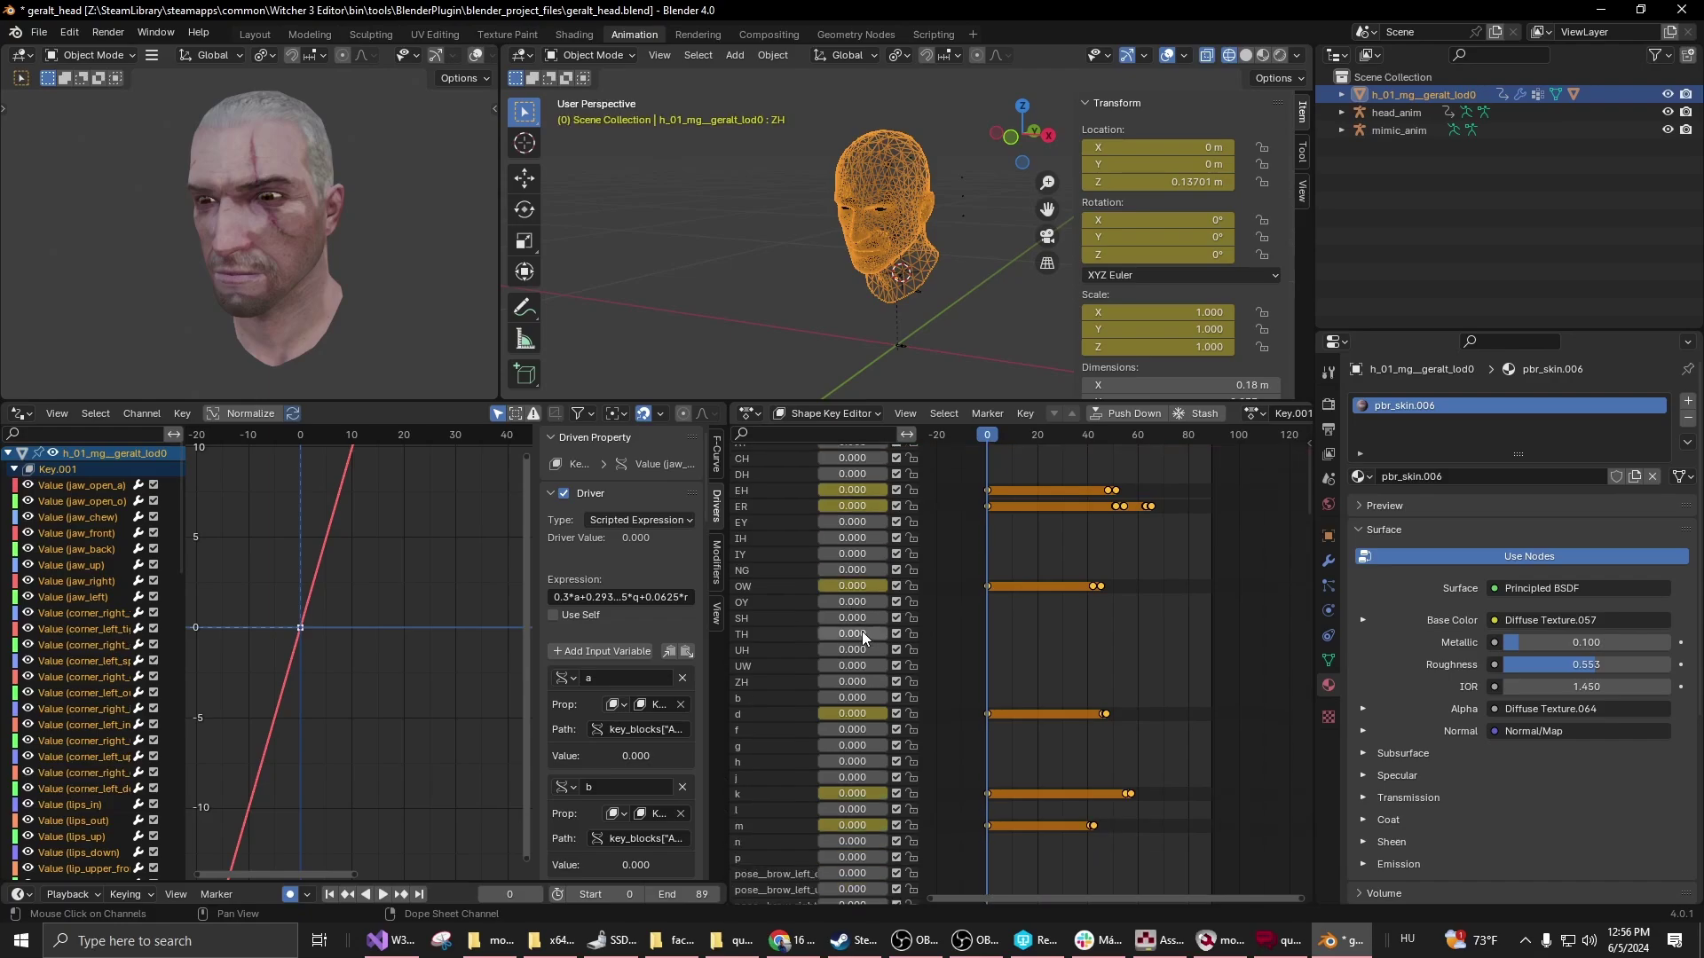
scroll(872, 652, down, 2)
scroll(871, 653, up, 8)
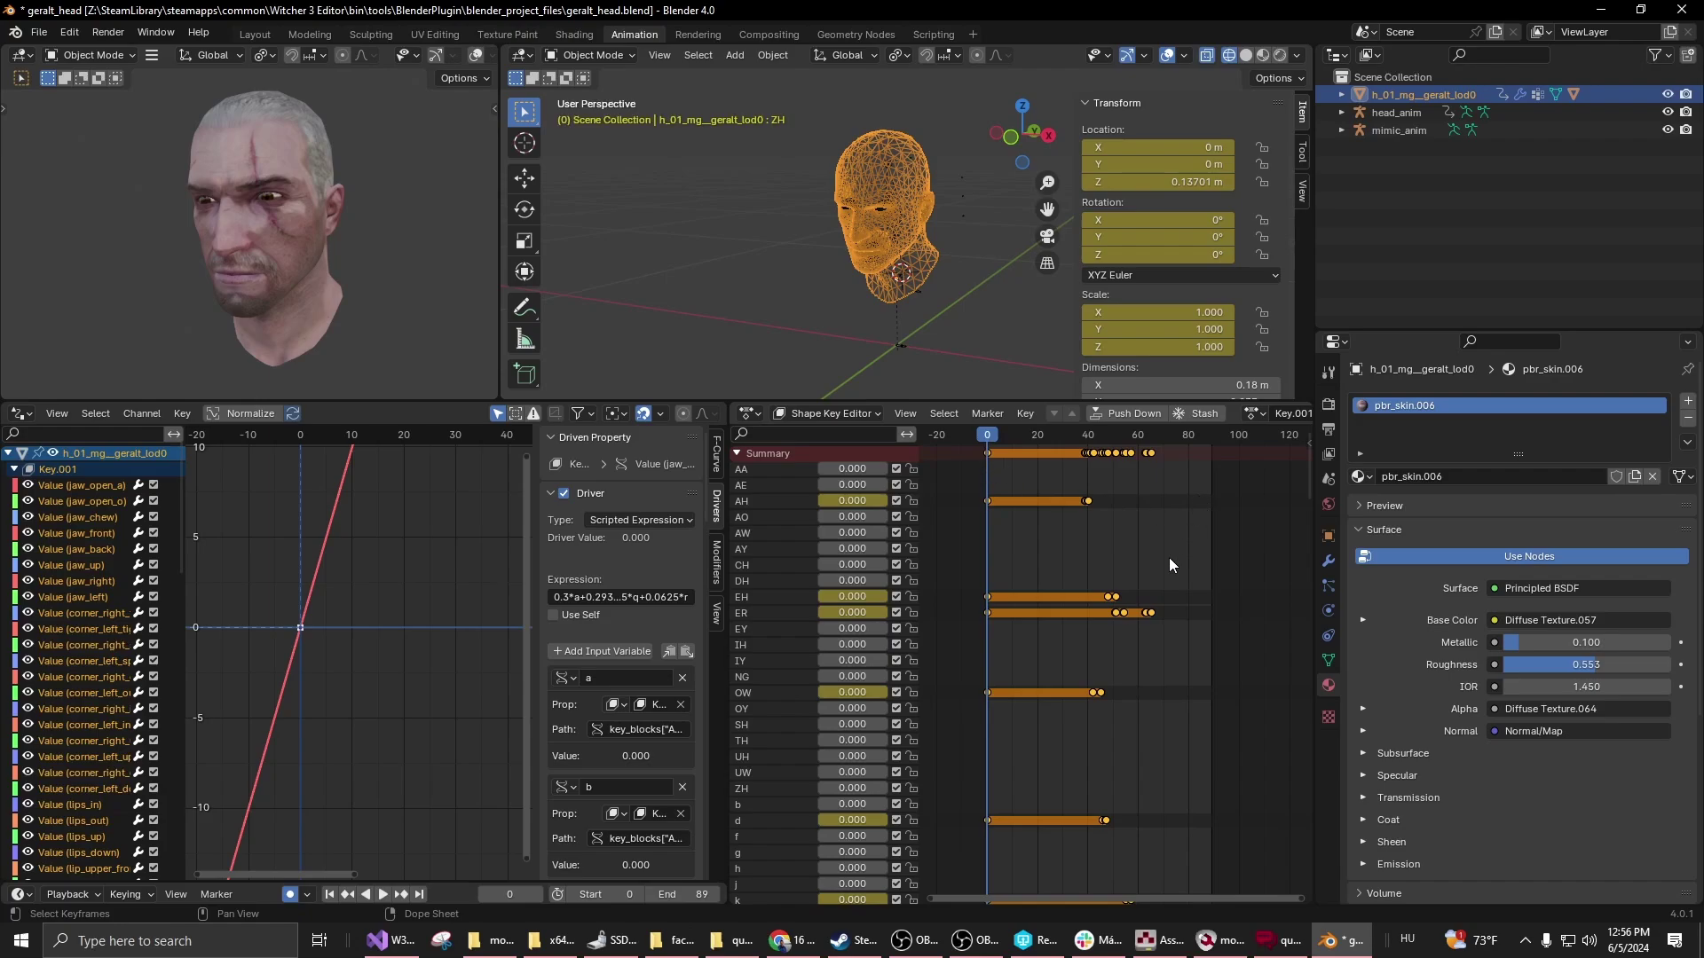
ctrl+scroll(1172, 704, down, 1)
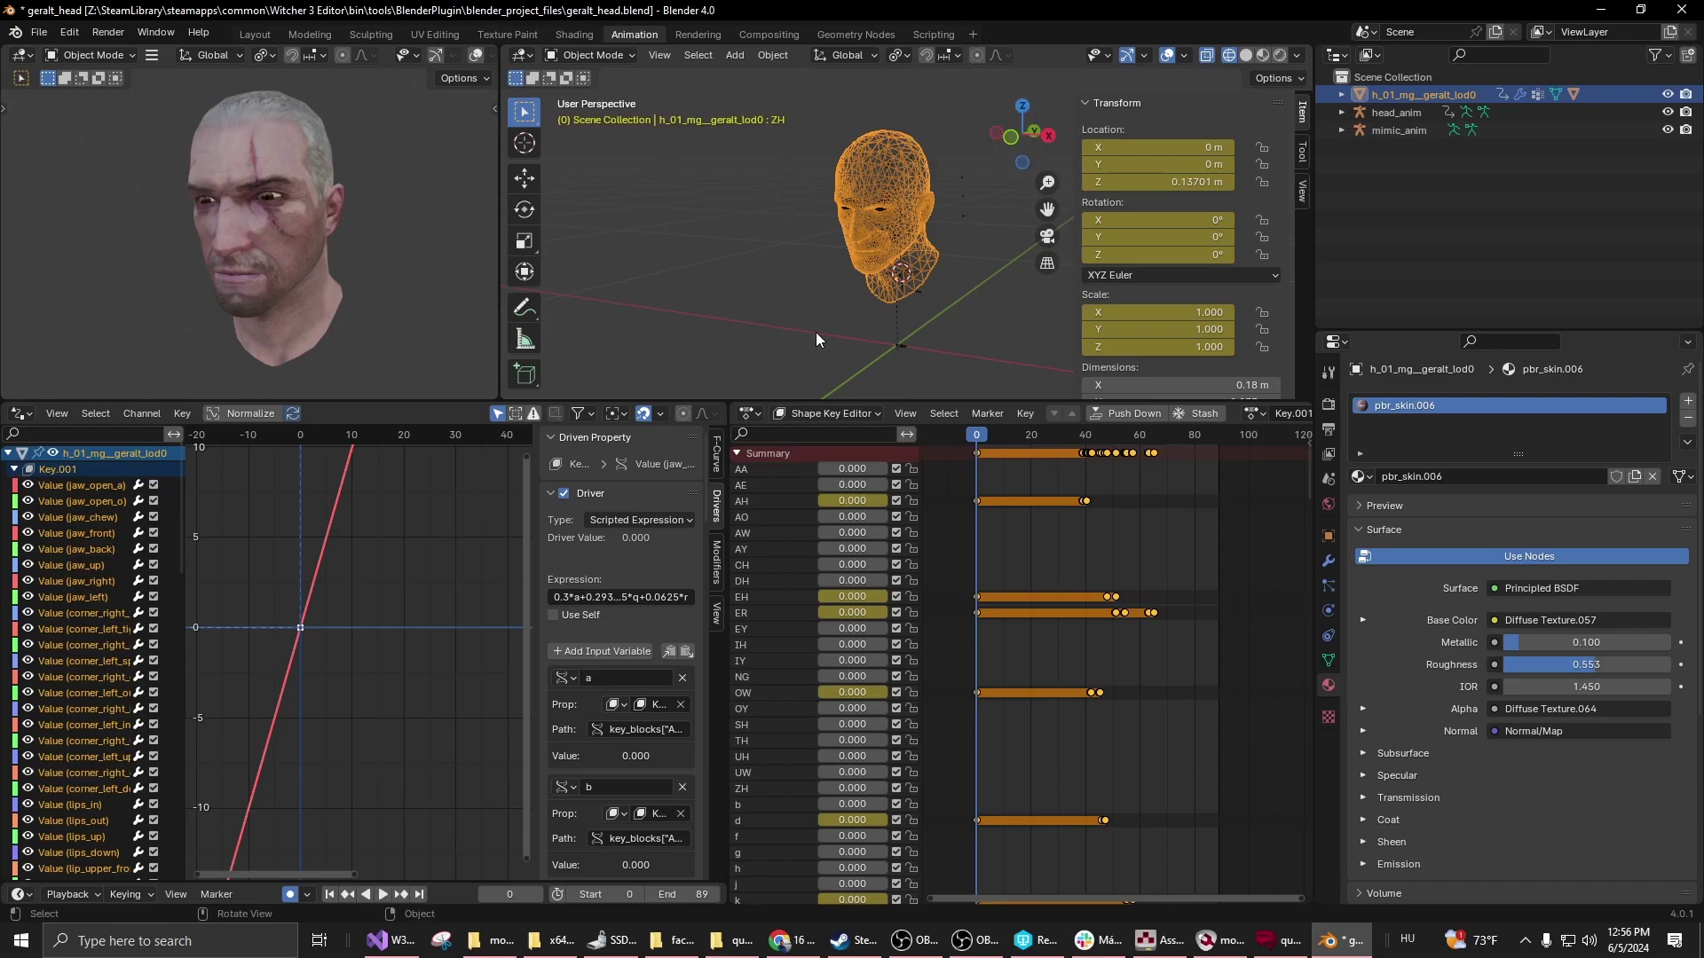
- Play the lip-sync, stop at frame 74, and raise OW to about 0.056
click(383, 895)
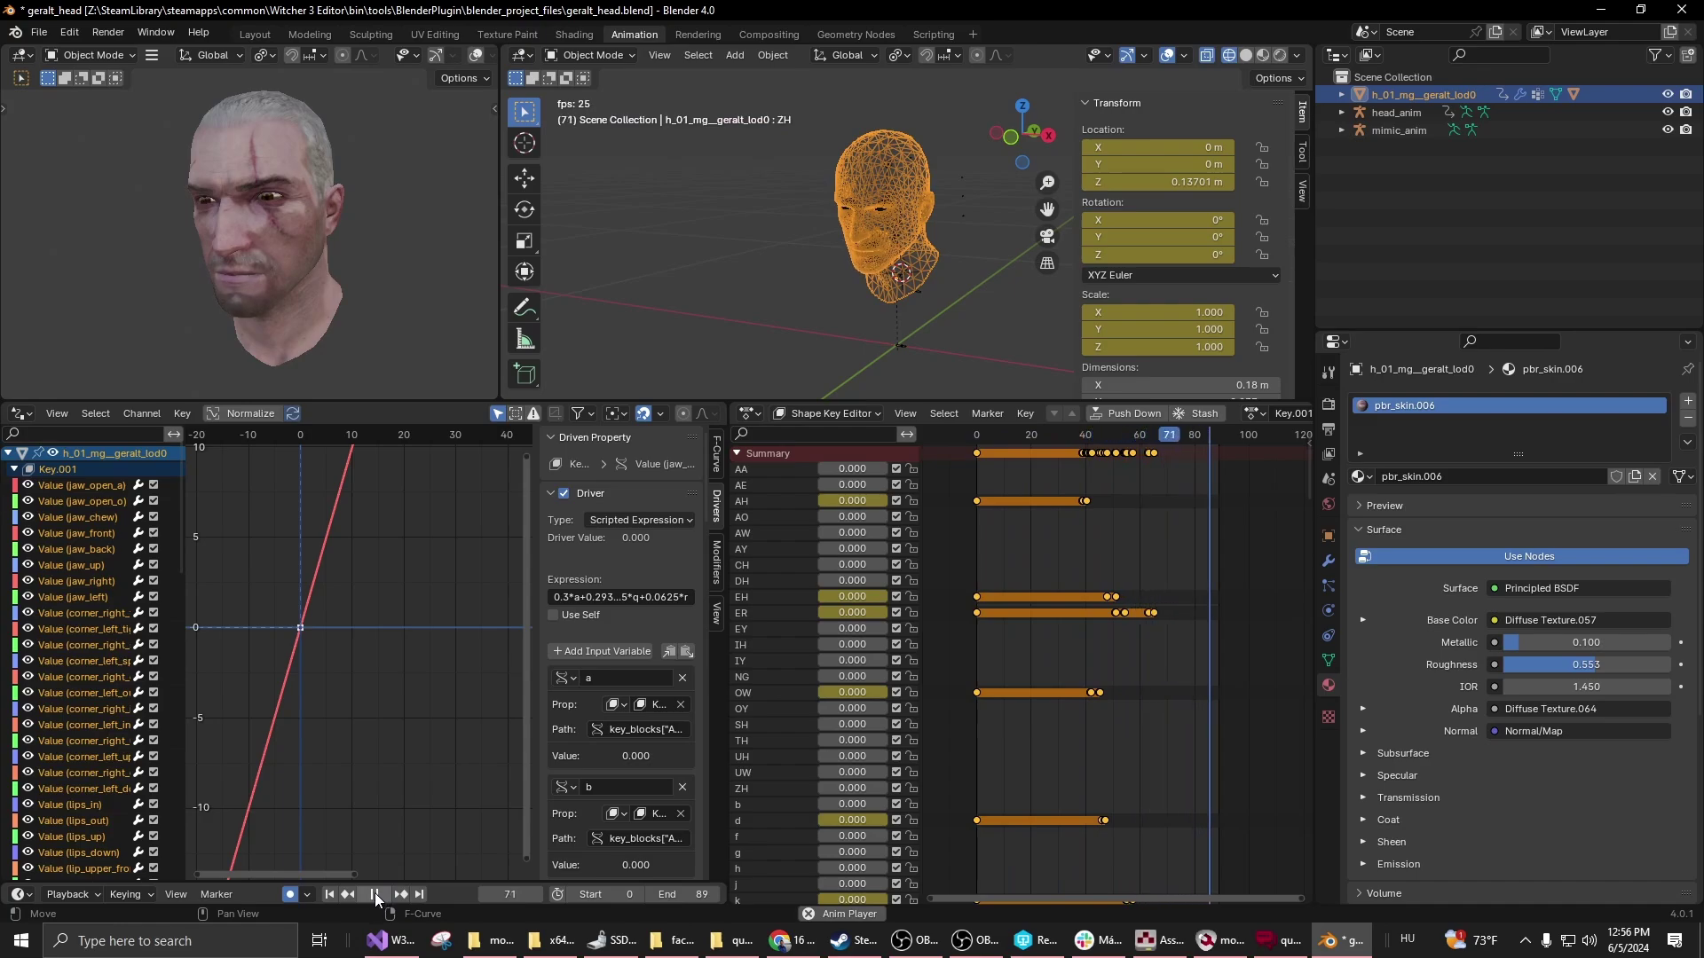
click(376, 893)
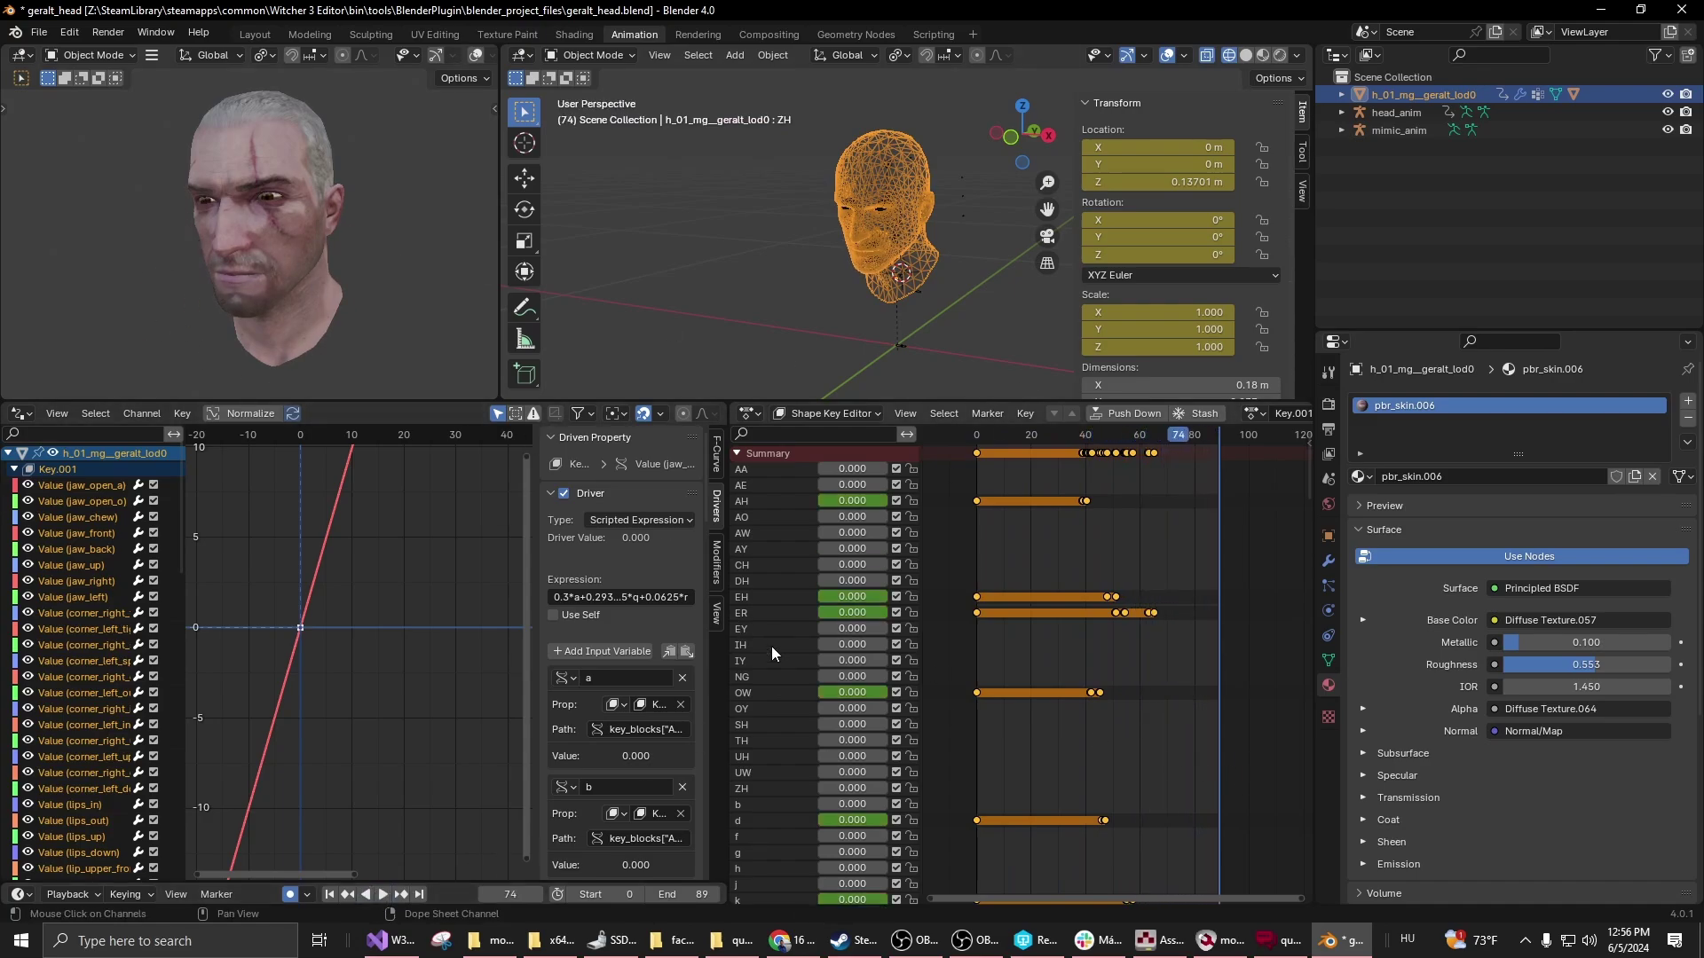
drag(851, 693, 866, 694)
- From the head's context menu, export the mimic animation as hello2.re in modSceneTutorial
right_click(1417, 95)
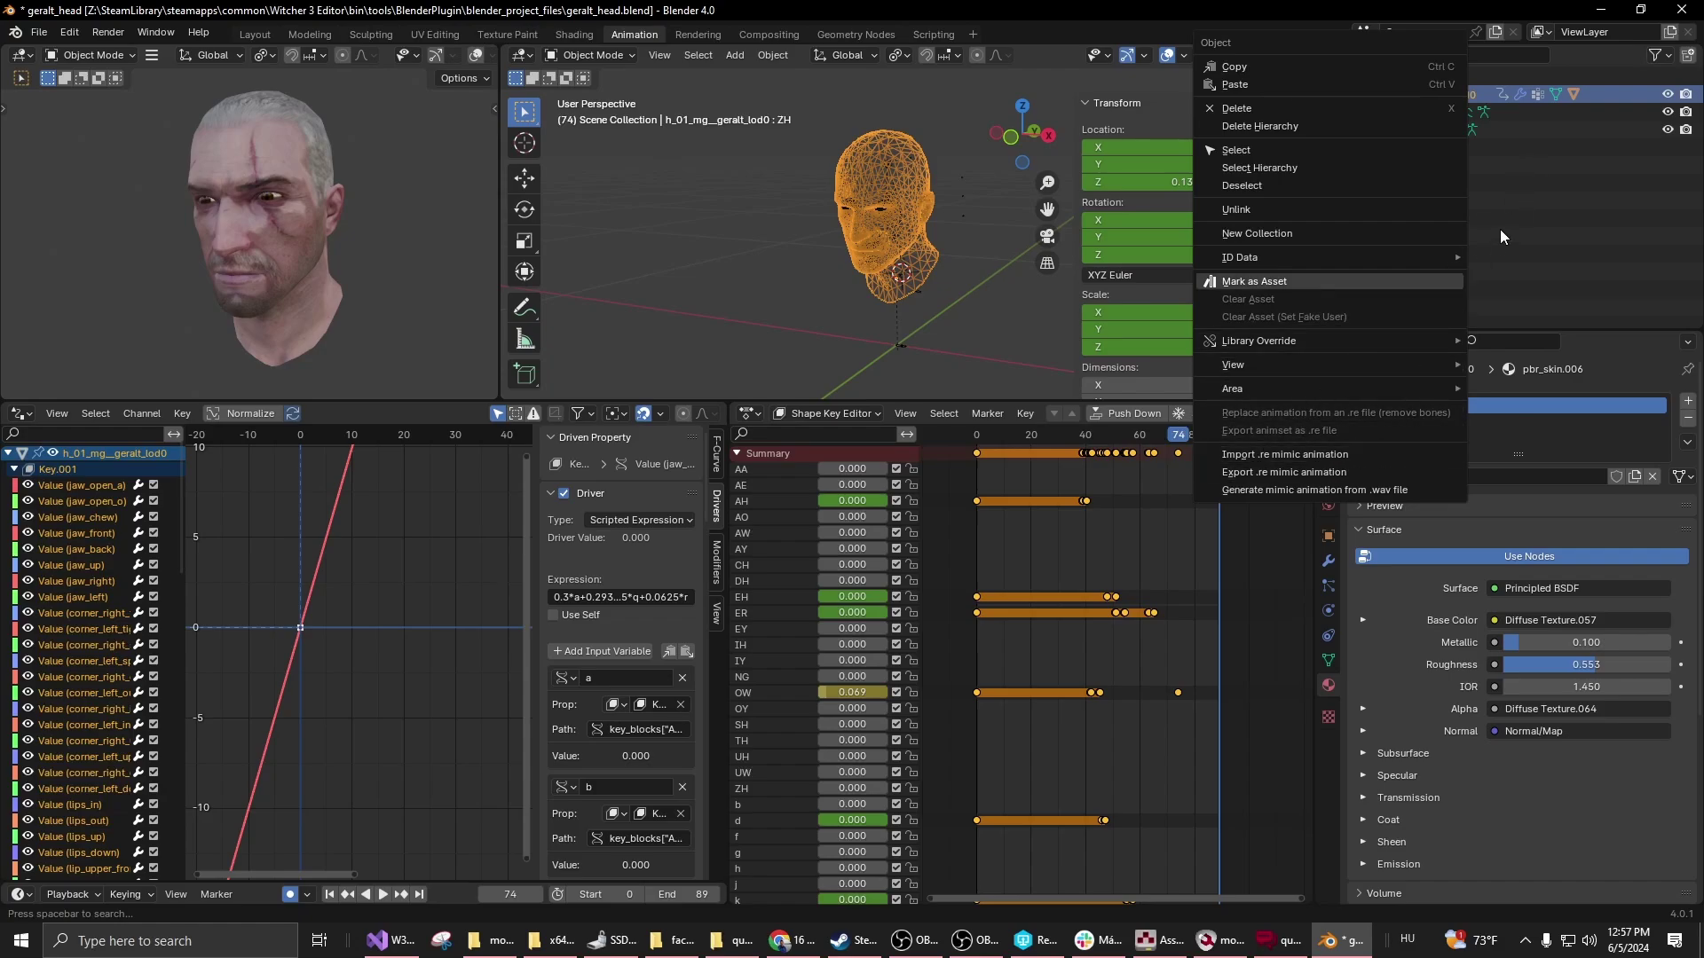
key(Escape)
right_click(1407, 96)
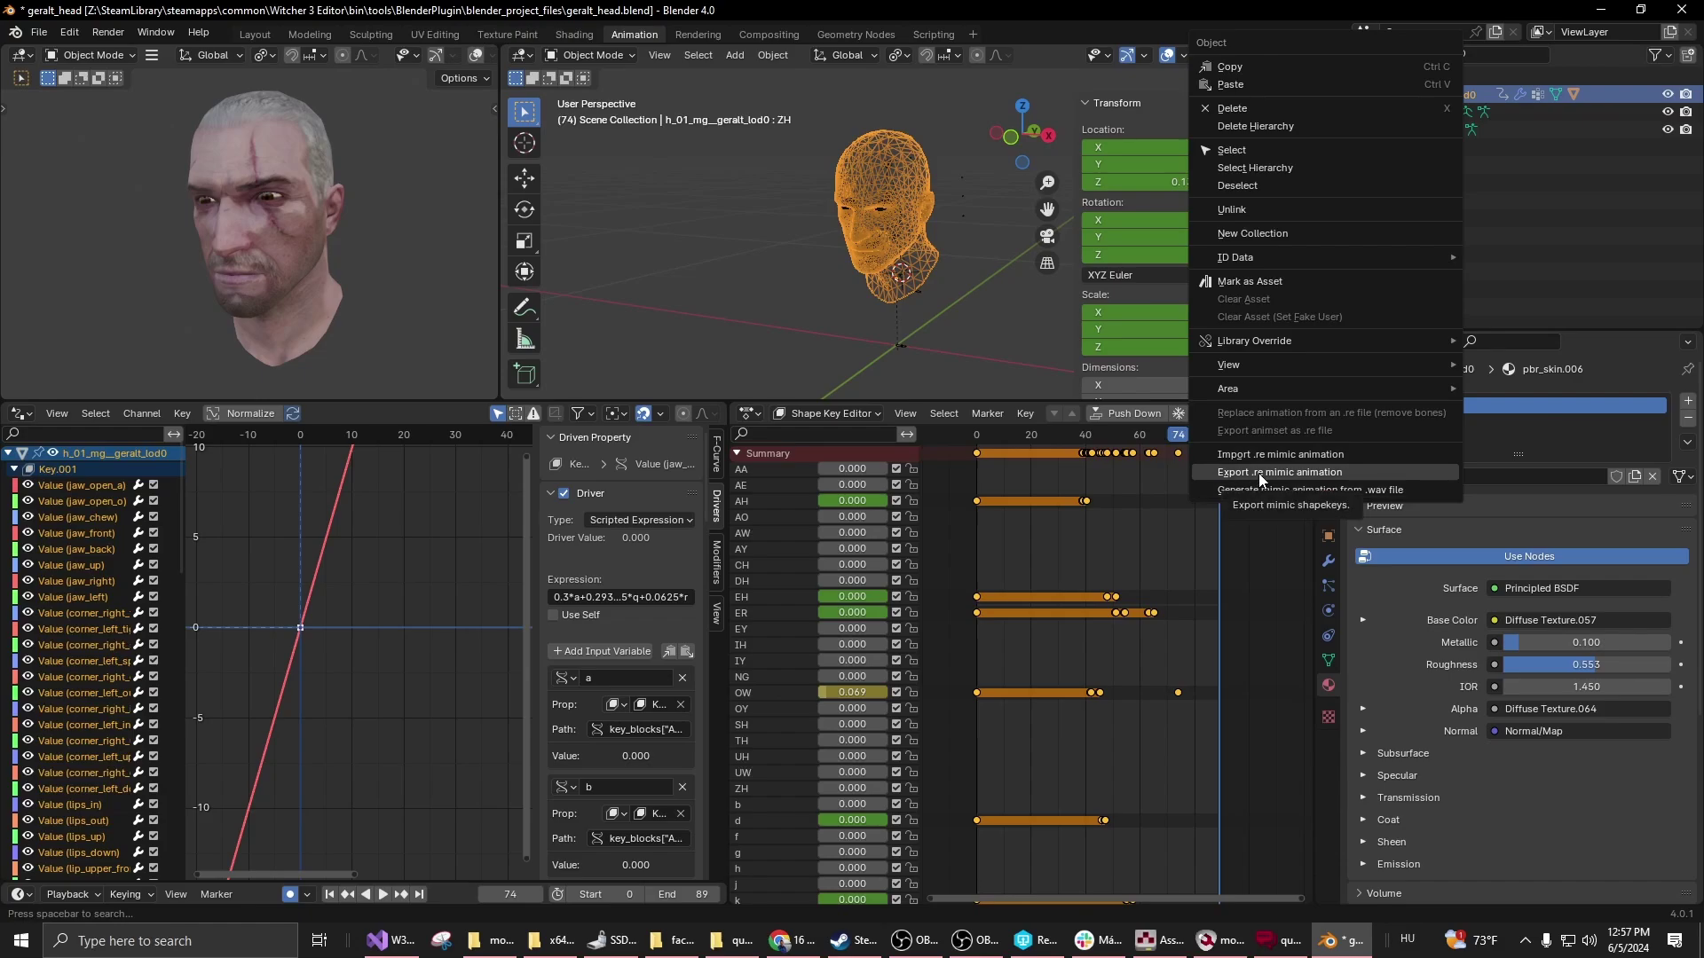
click(1314, 475)
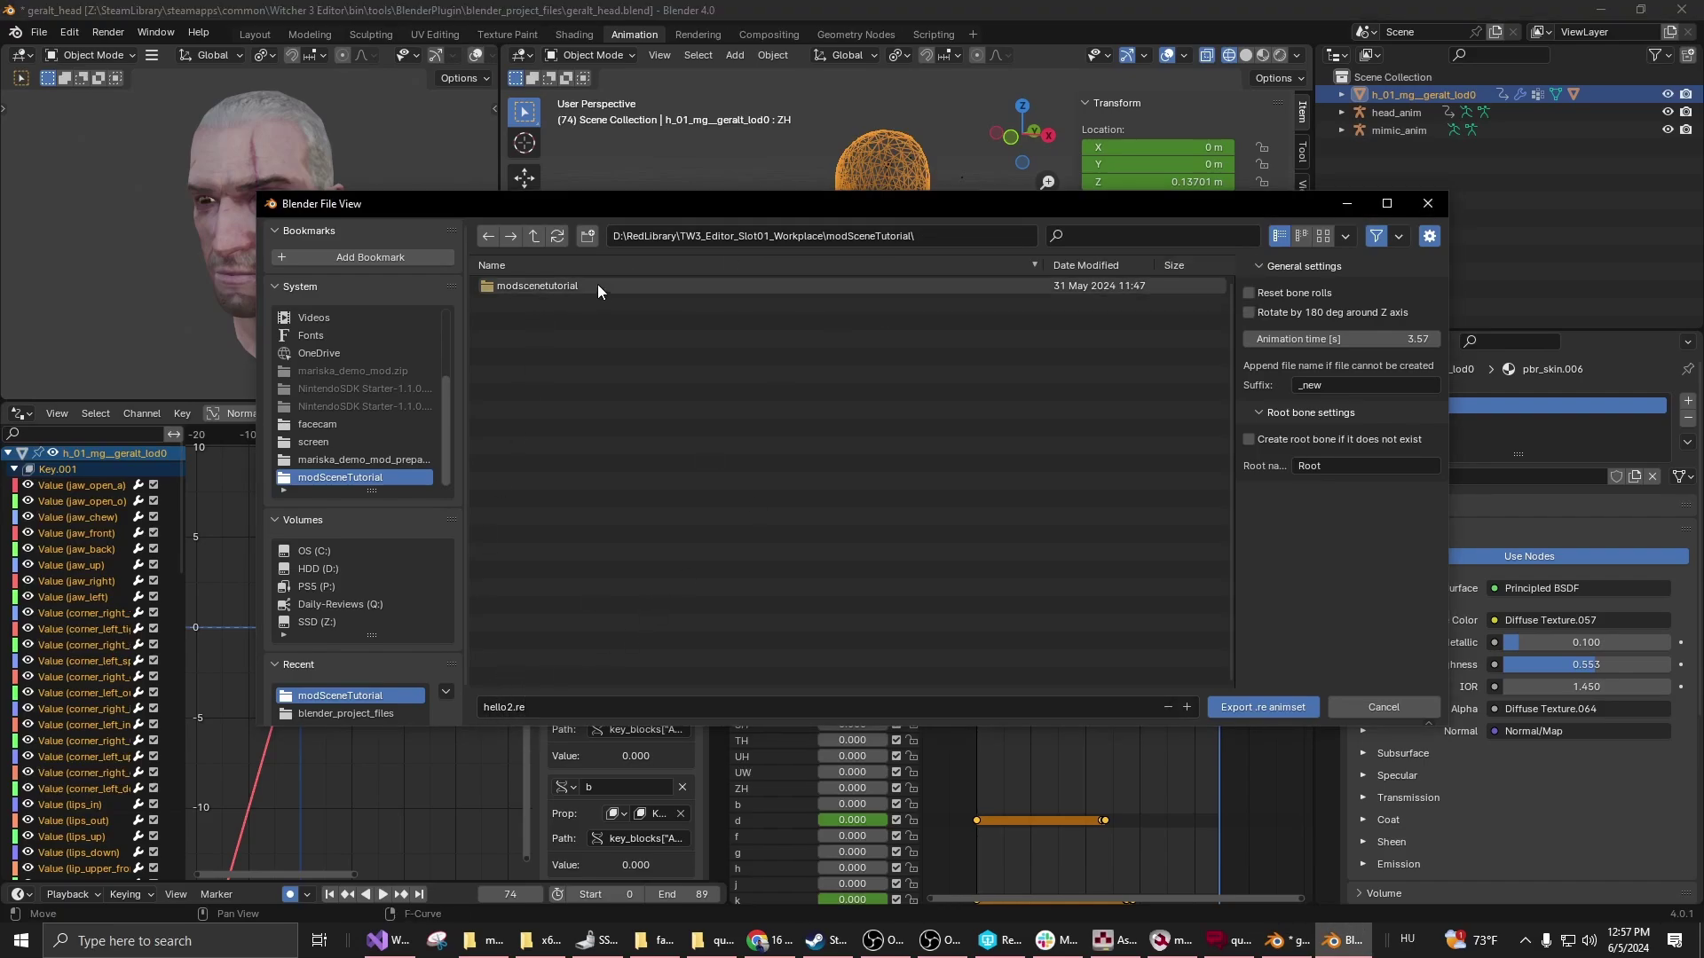
click(1261, 707)
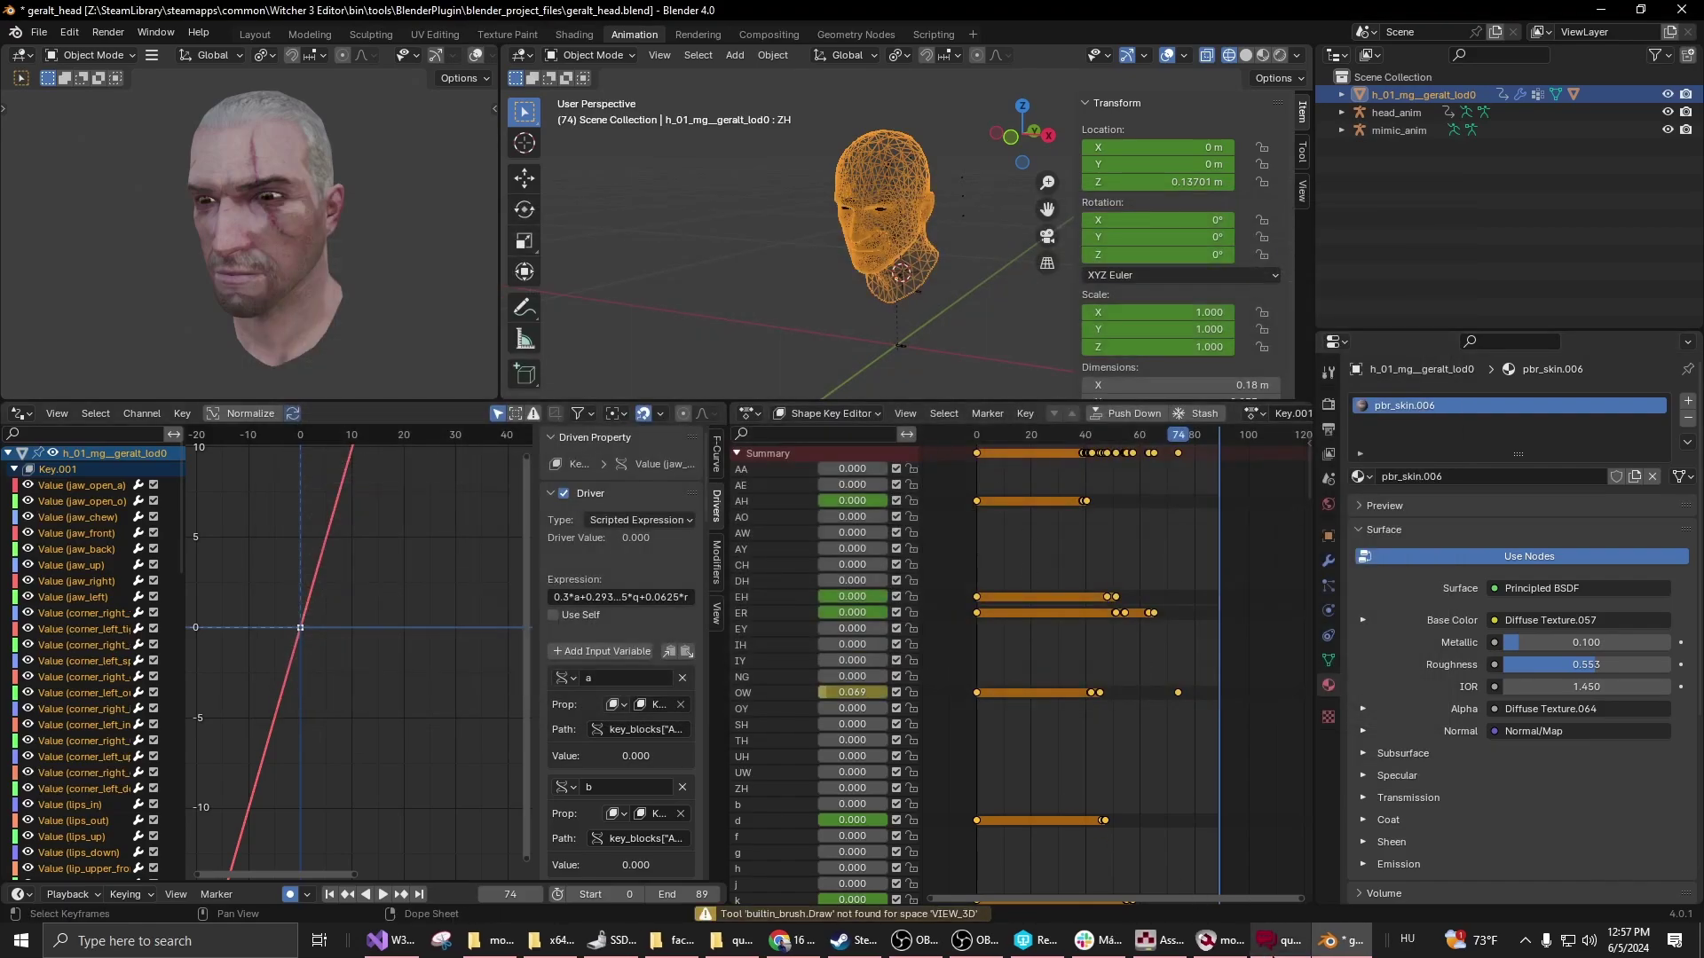
- Set Geralt's overriddenAudioFilePath to hello2.wav in the w2scene editor
click(1266, 942)
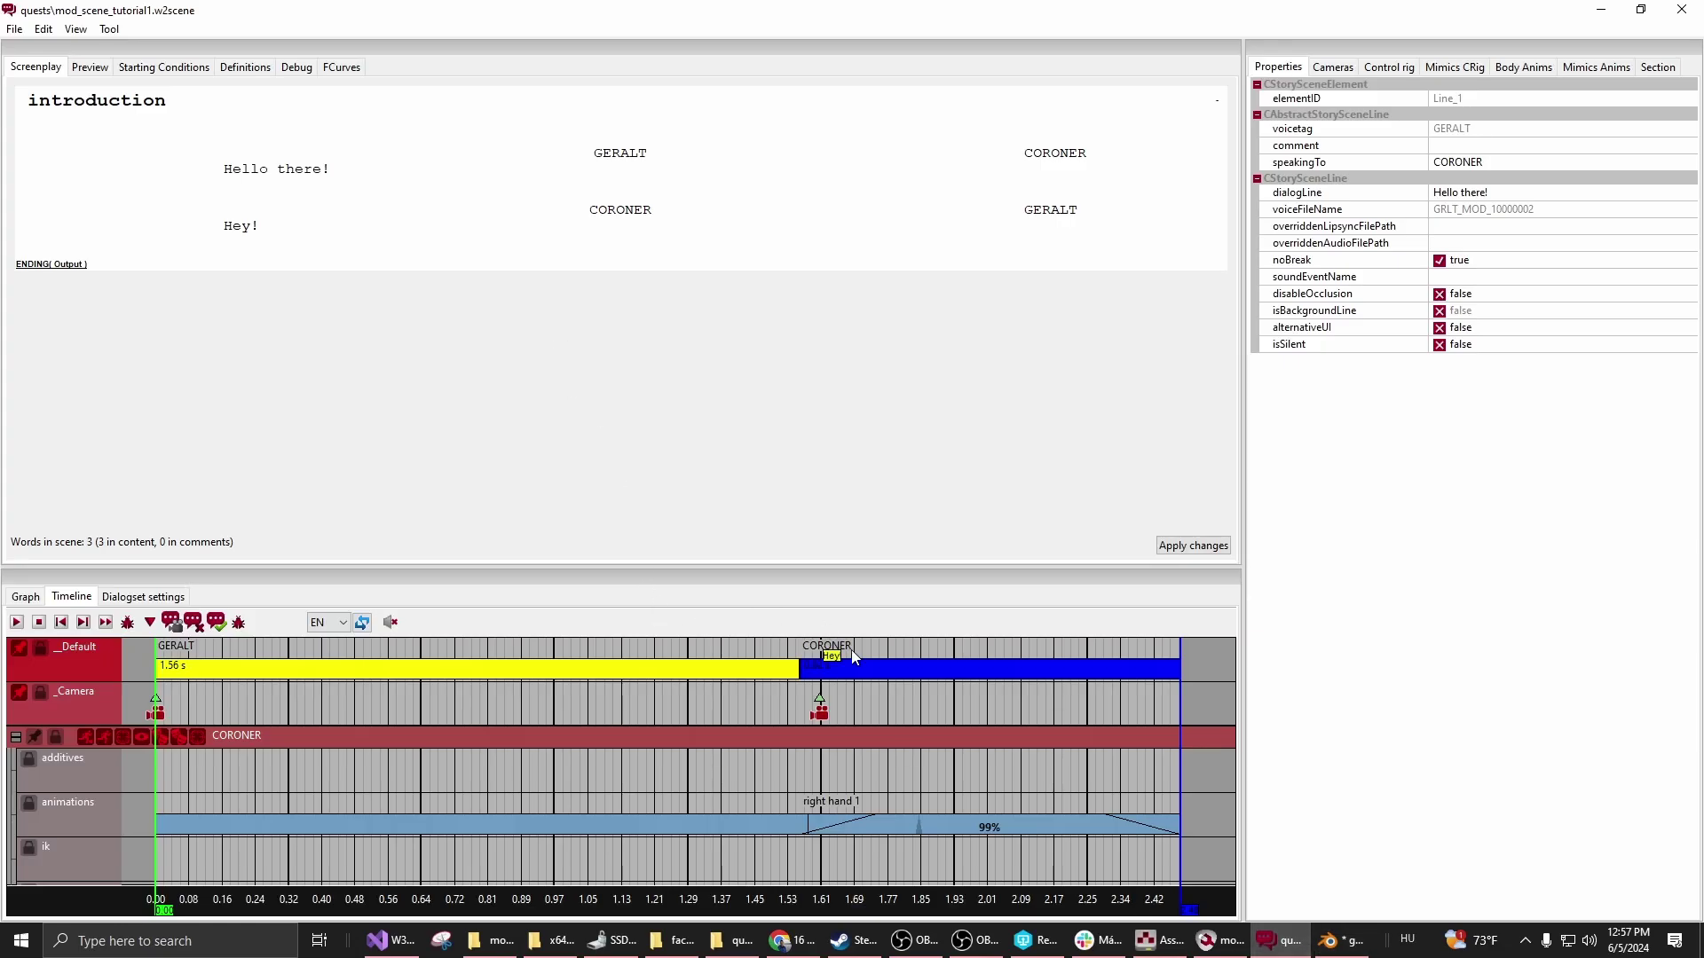
drag(850, 651, 888, 679)
click(1444, 242)
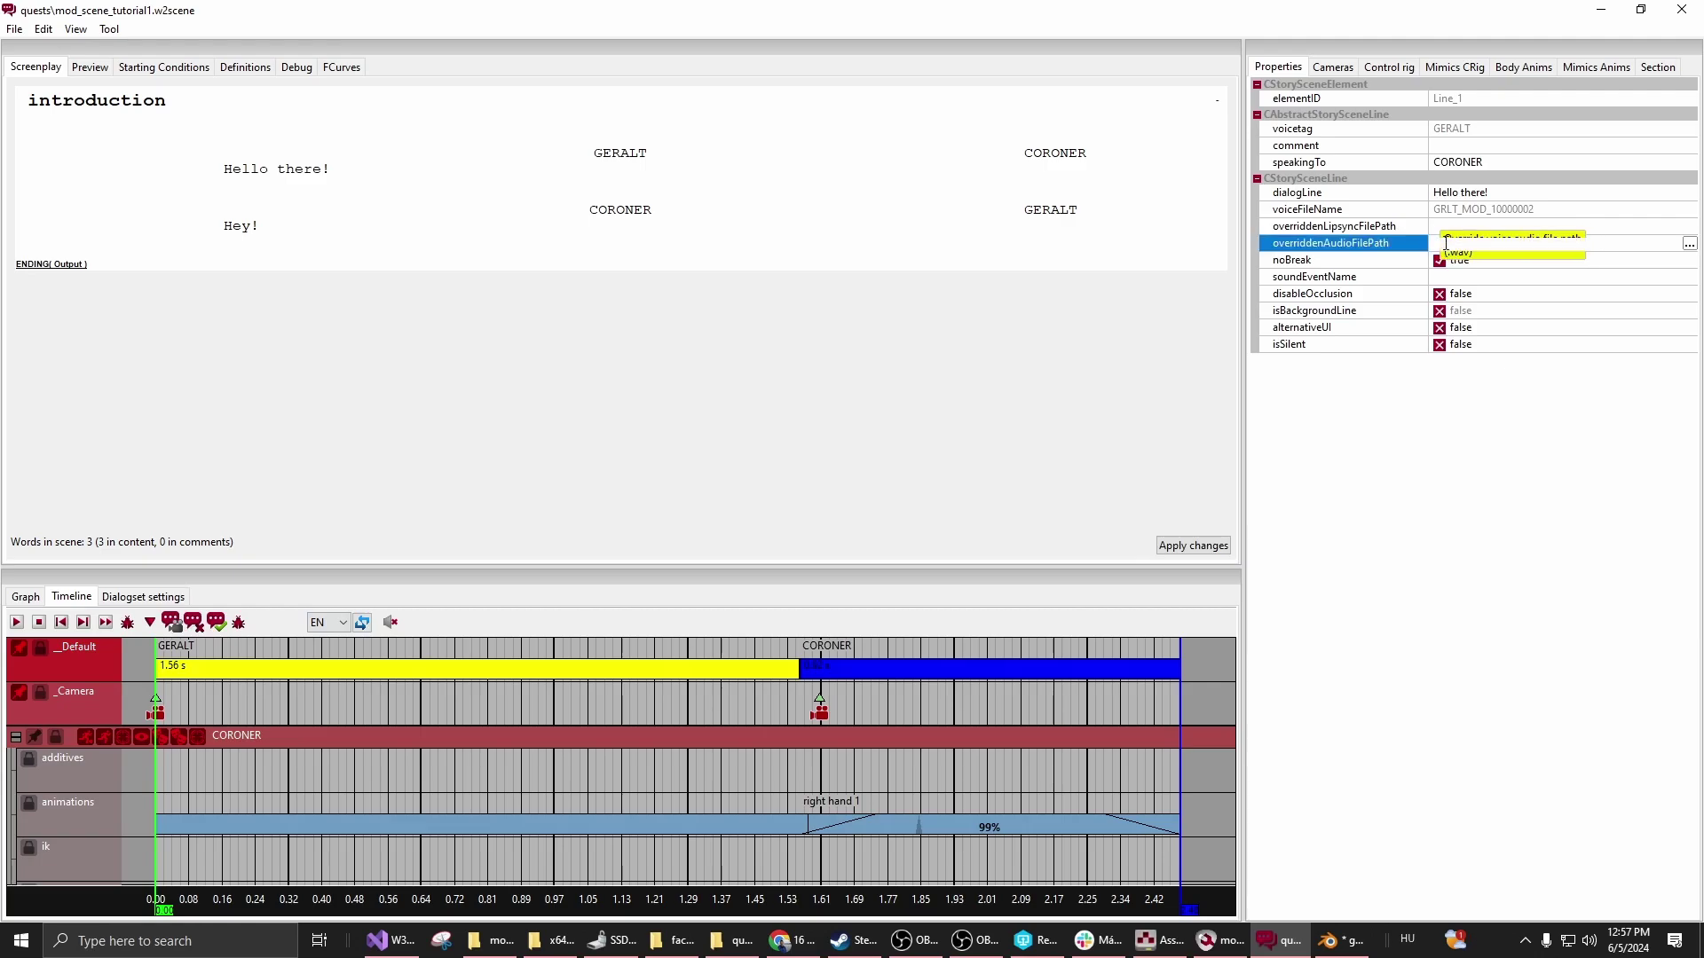
click(1689, 245)
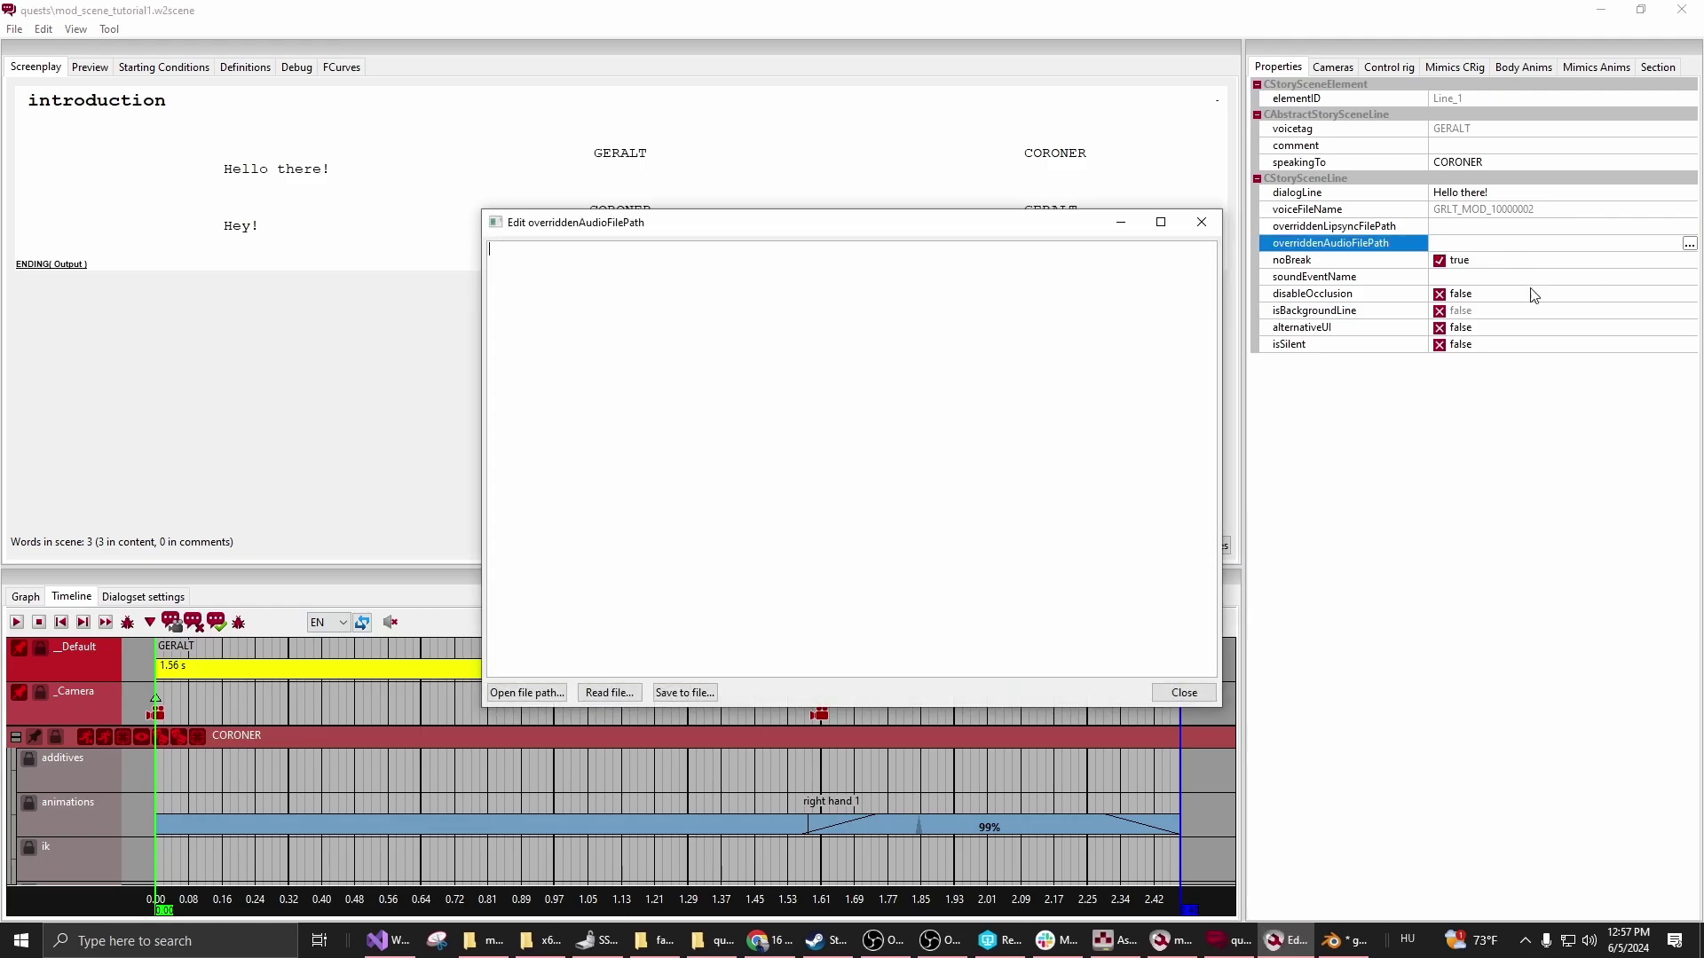
click(523, 692)
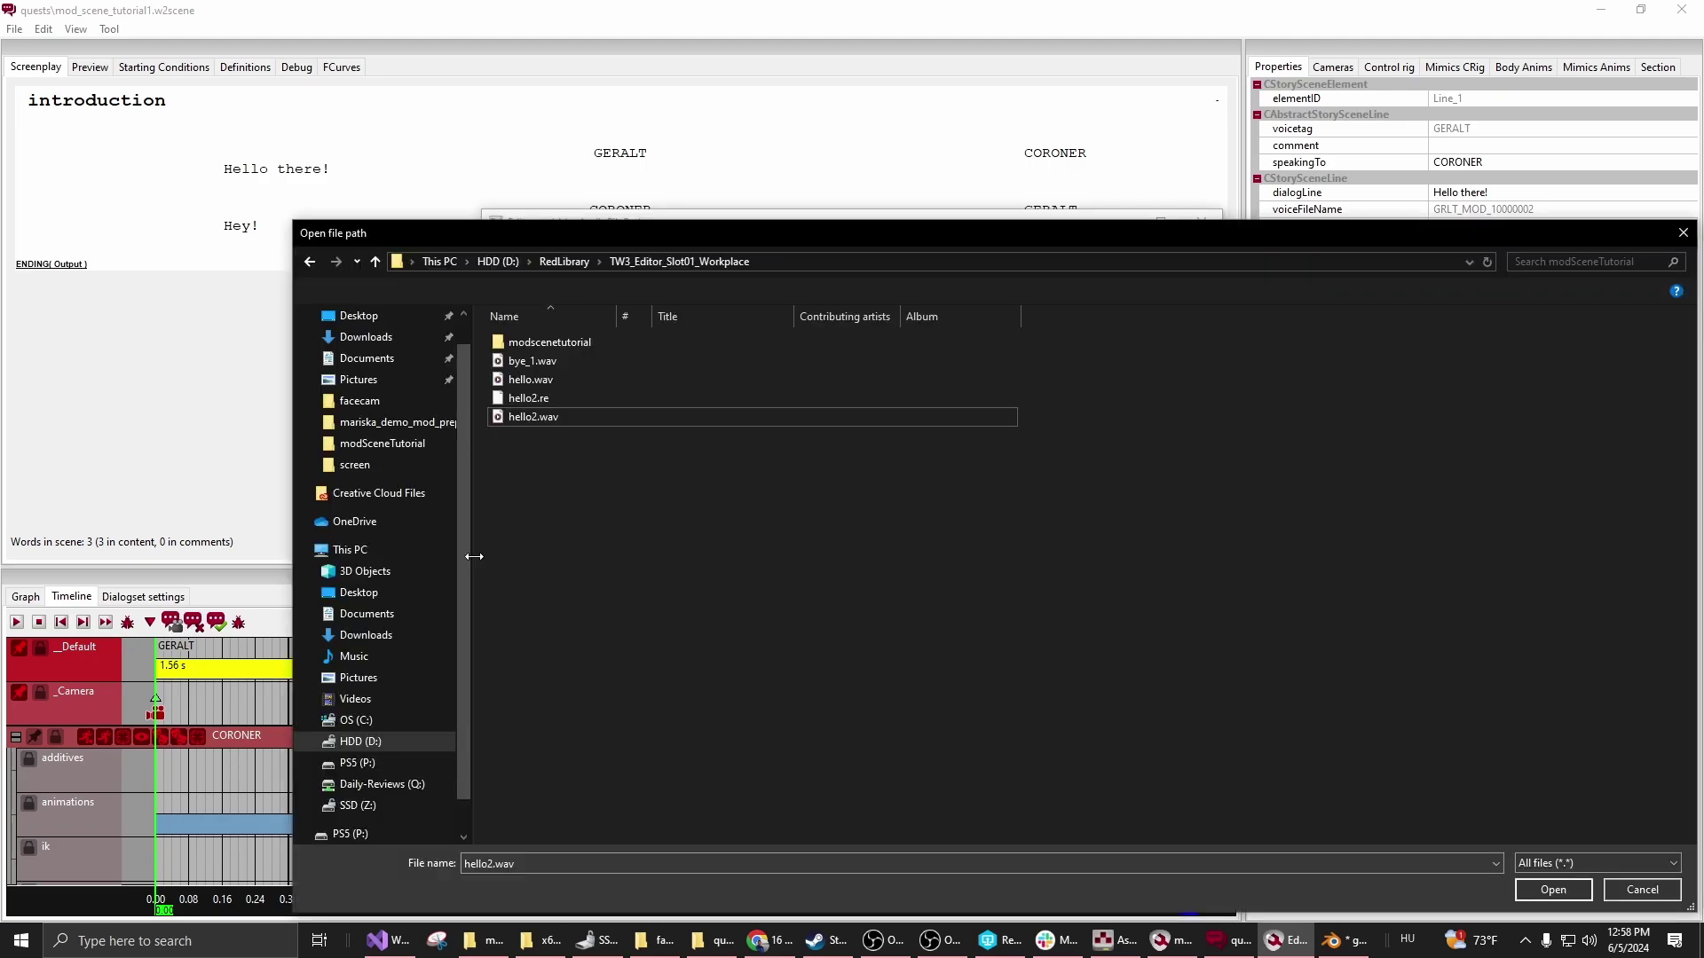
drag(475, 556, 333, 556)
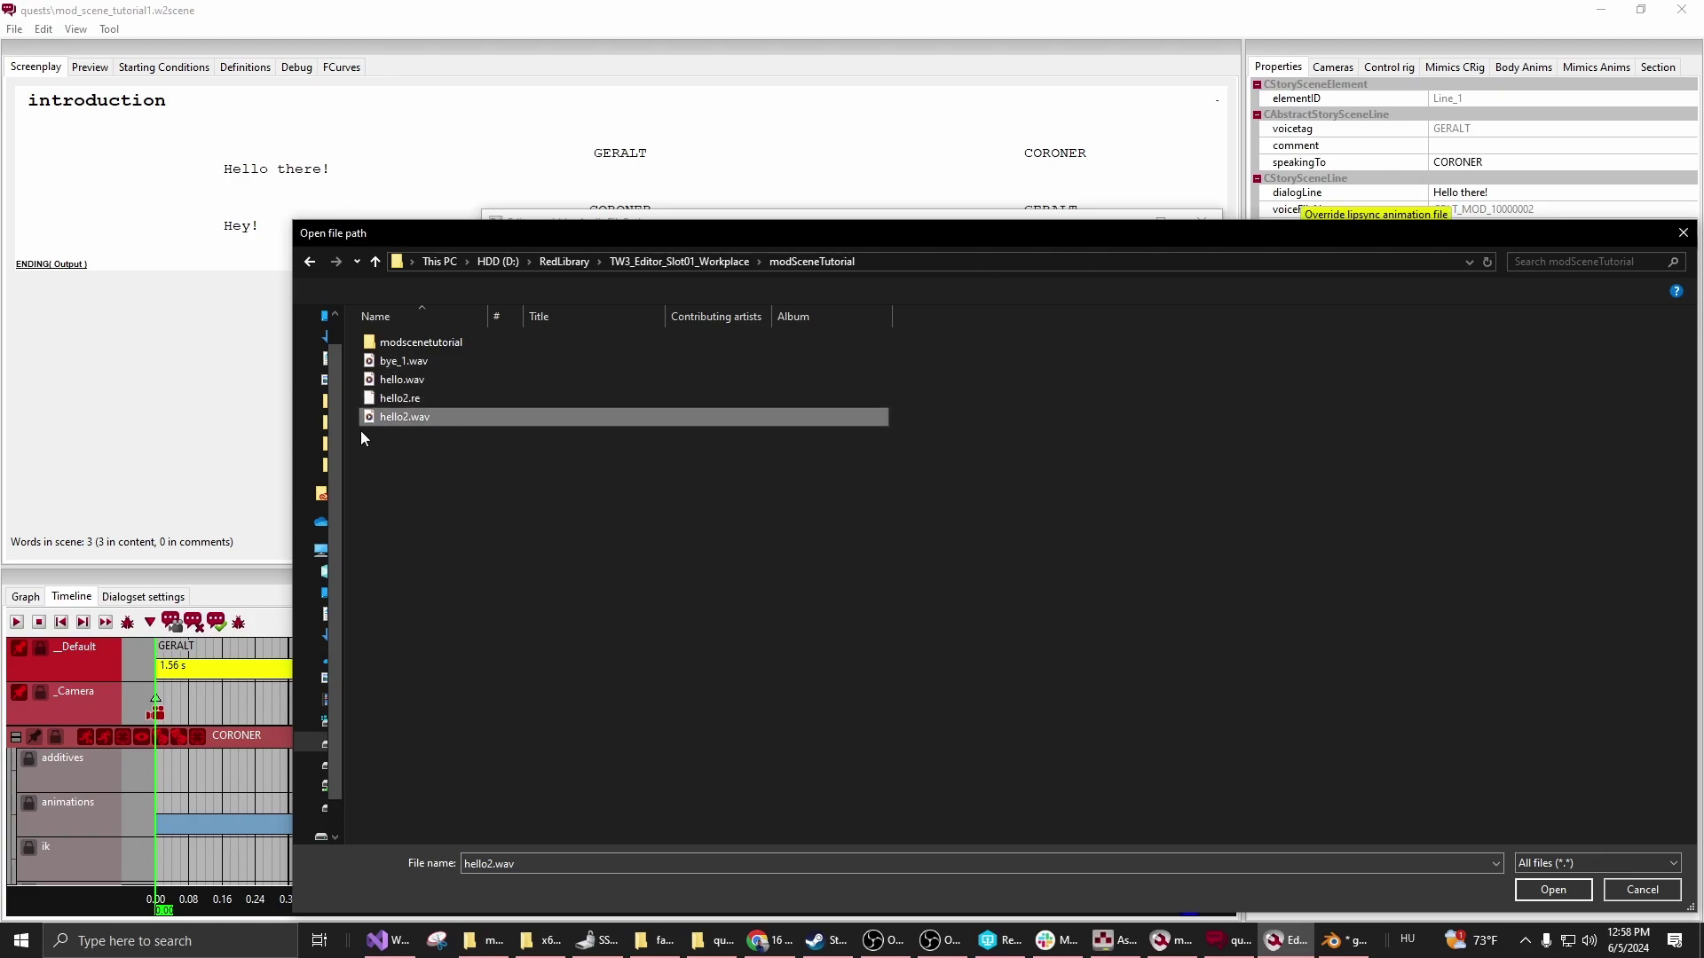
click(1553, 889)
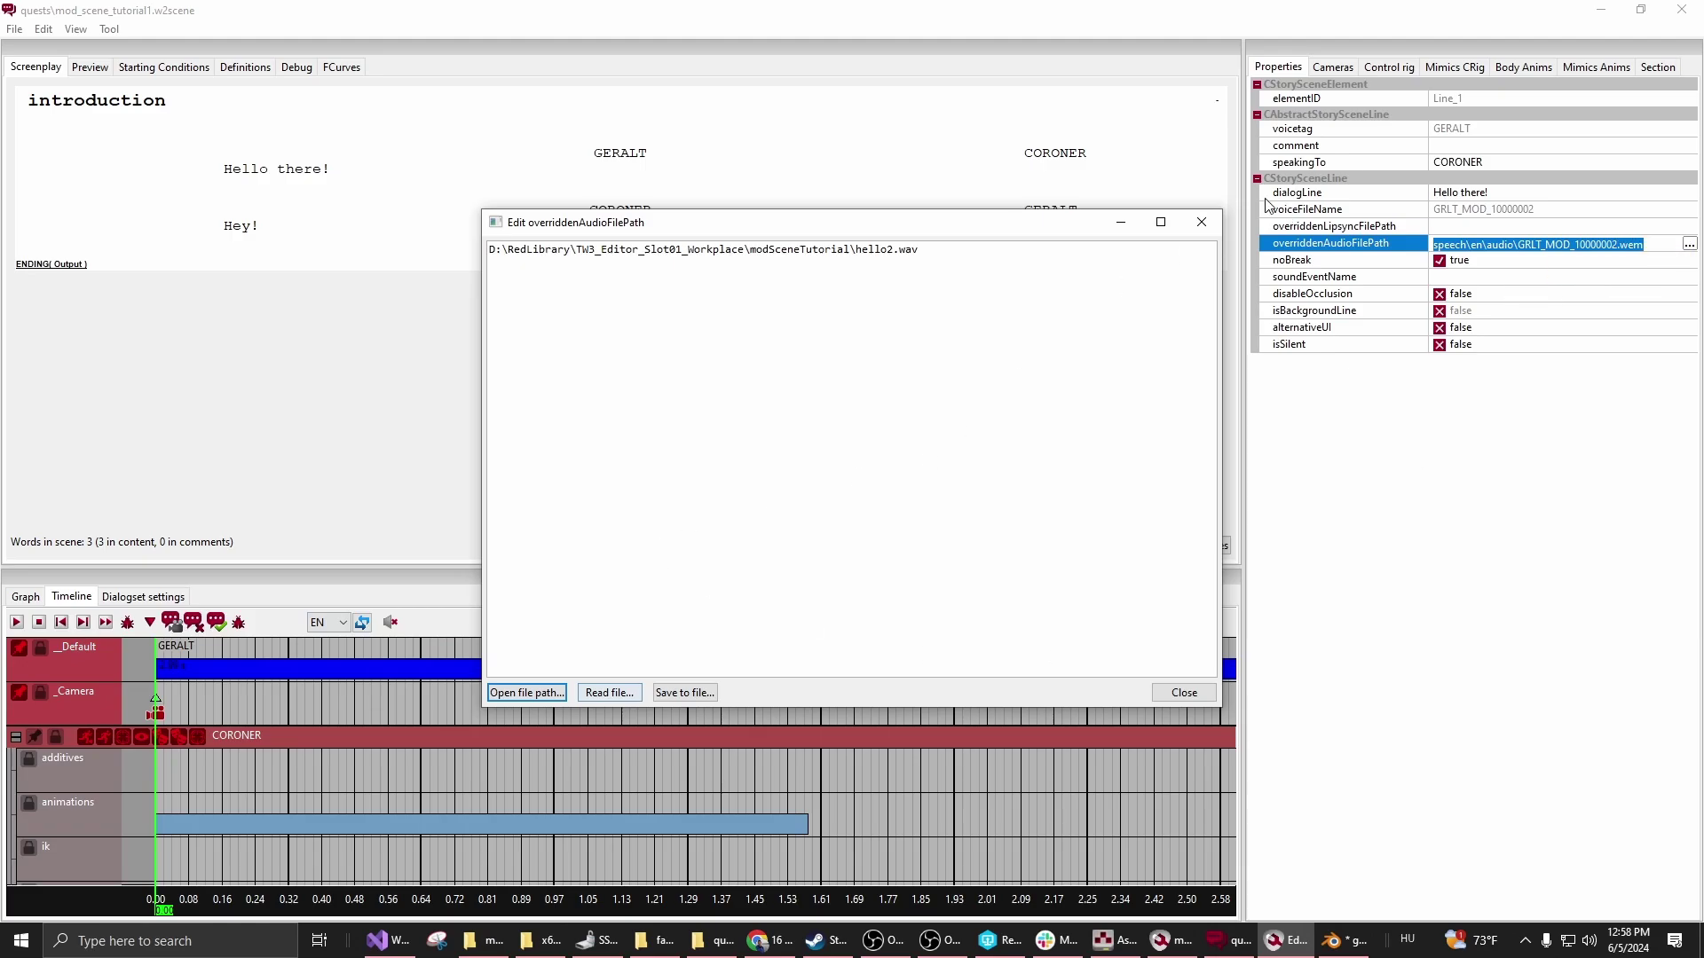
click(1178, 695)
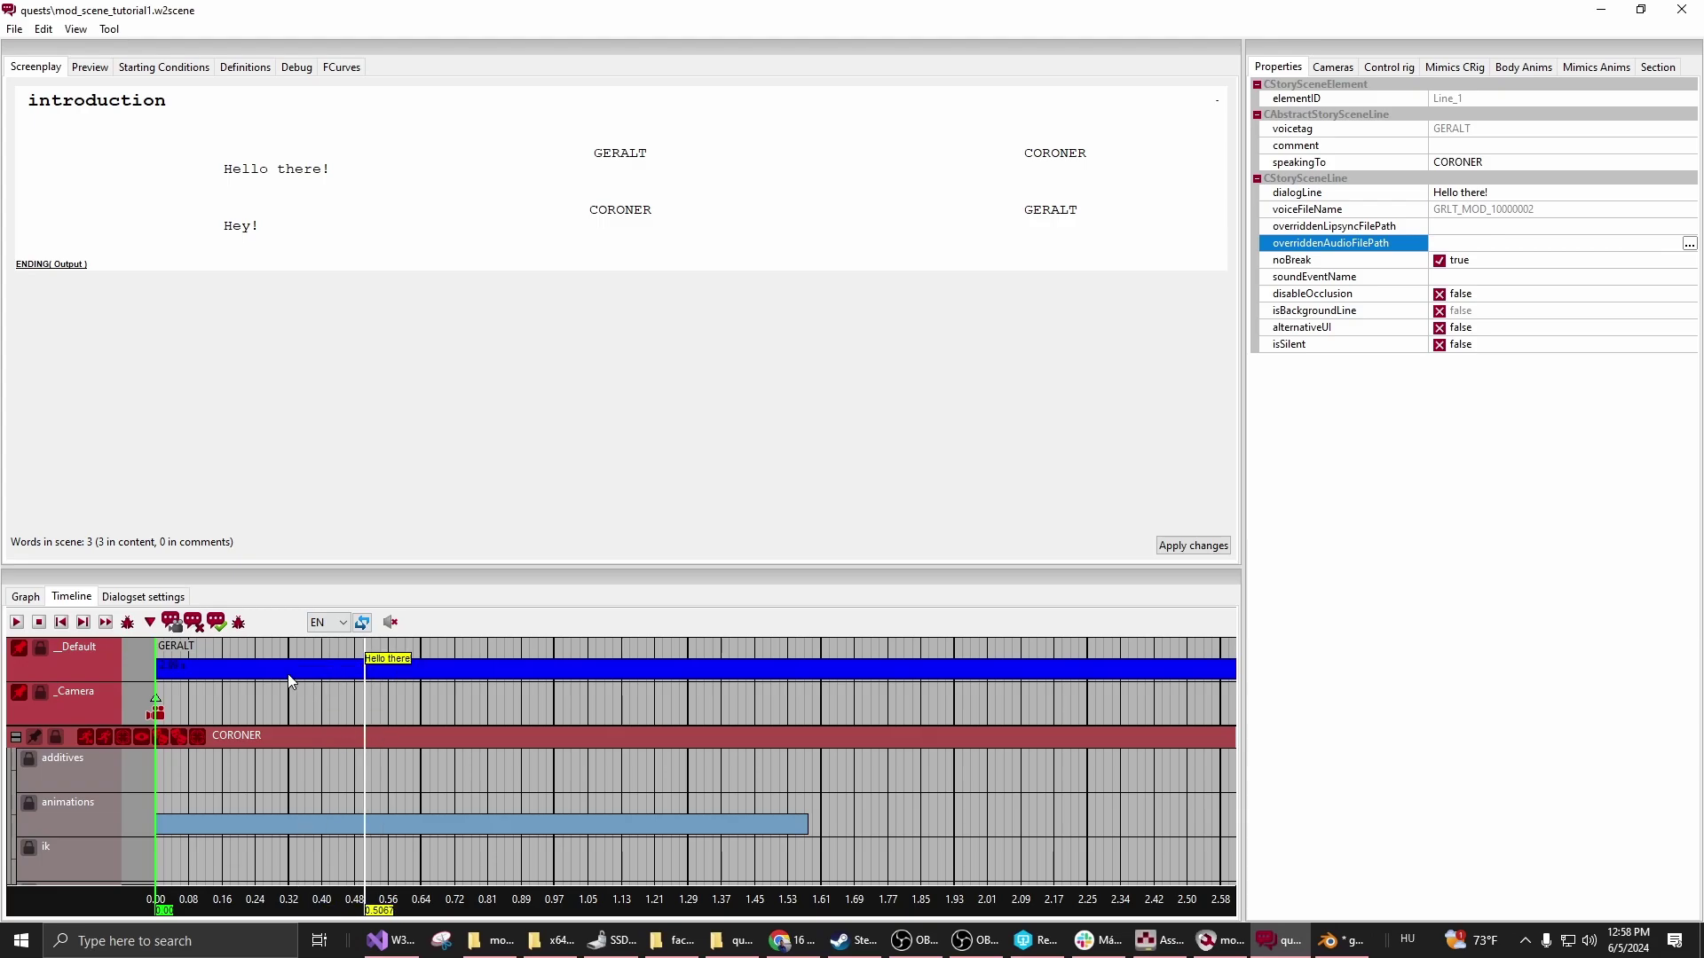
click(197, 675)
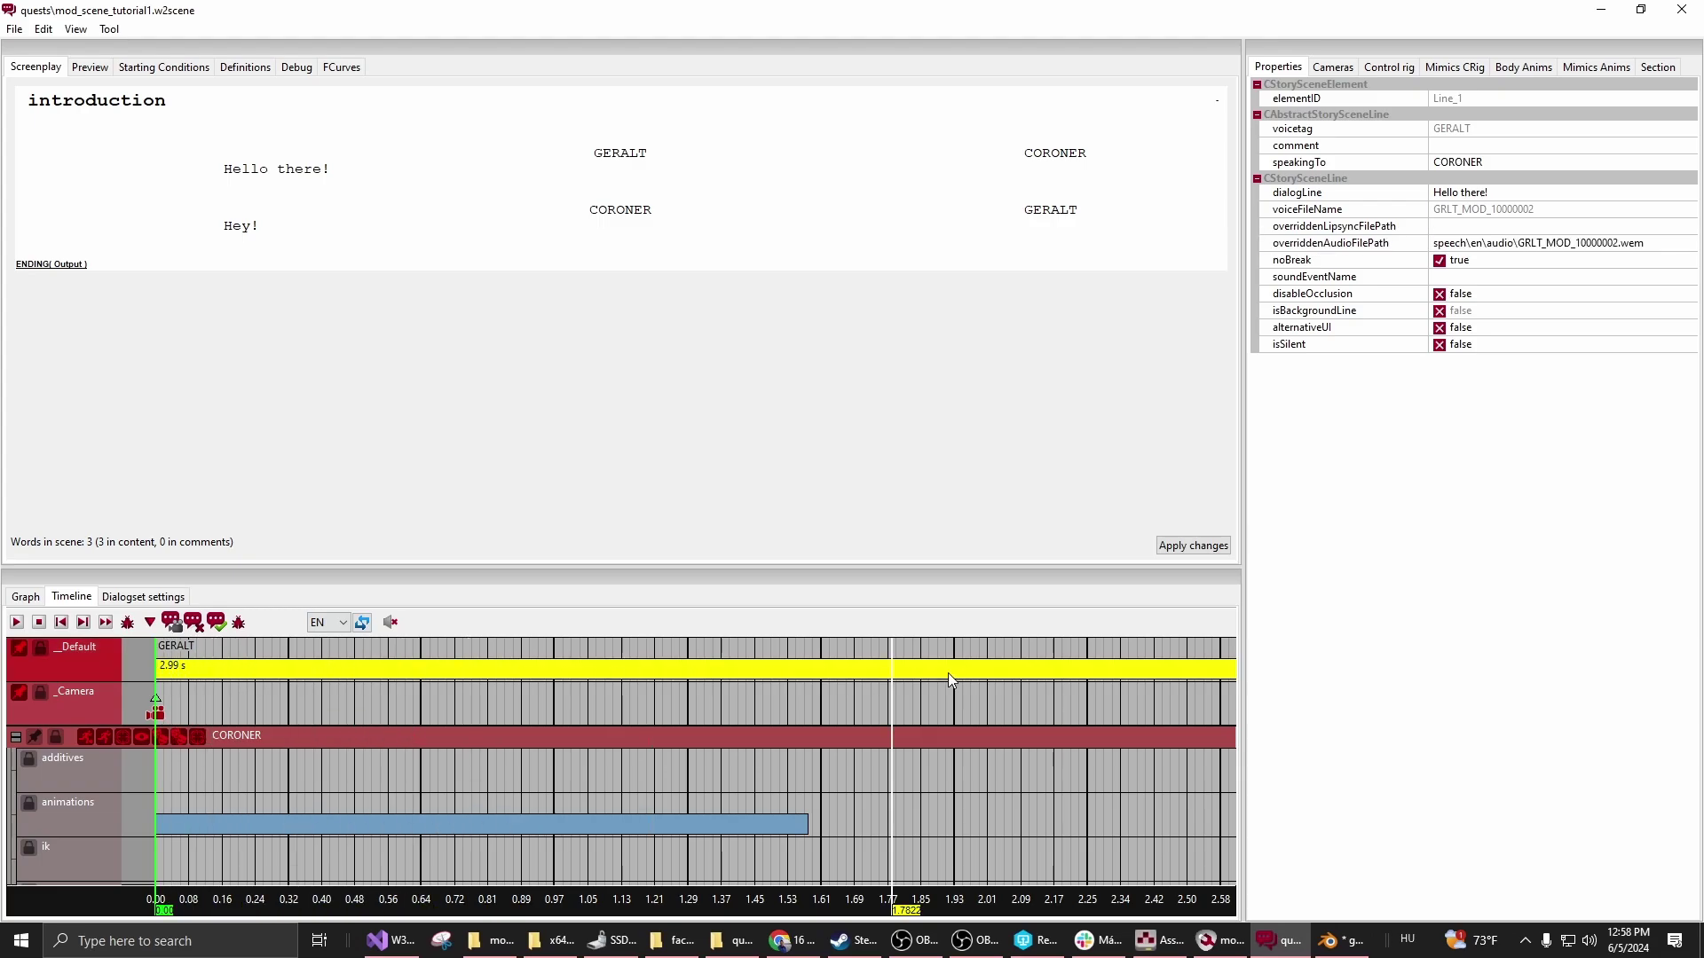
click(891, 673)
scroll(845, 792, up, 1)
scroll(846, 792, down, 1)
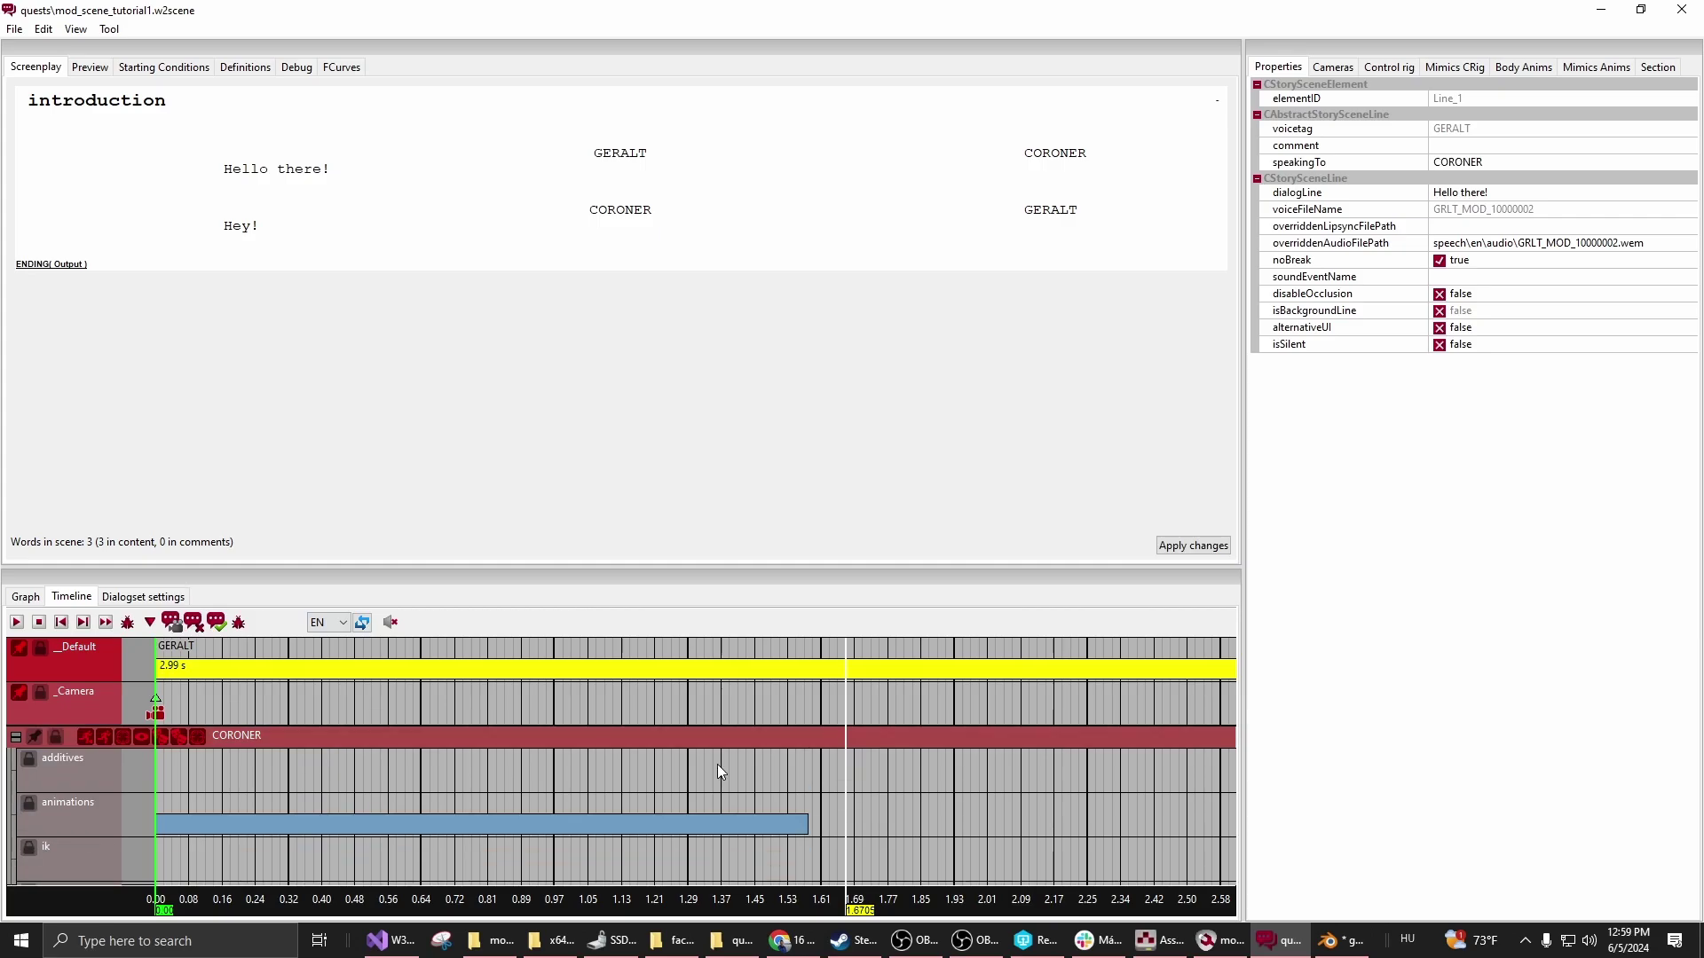
click(206, 672)
- Set overriddenLipsyncFilePath to hello2.re and commit the new value
click(1478, 227)
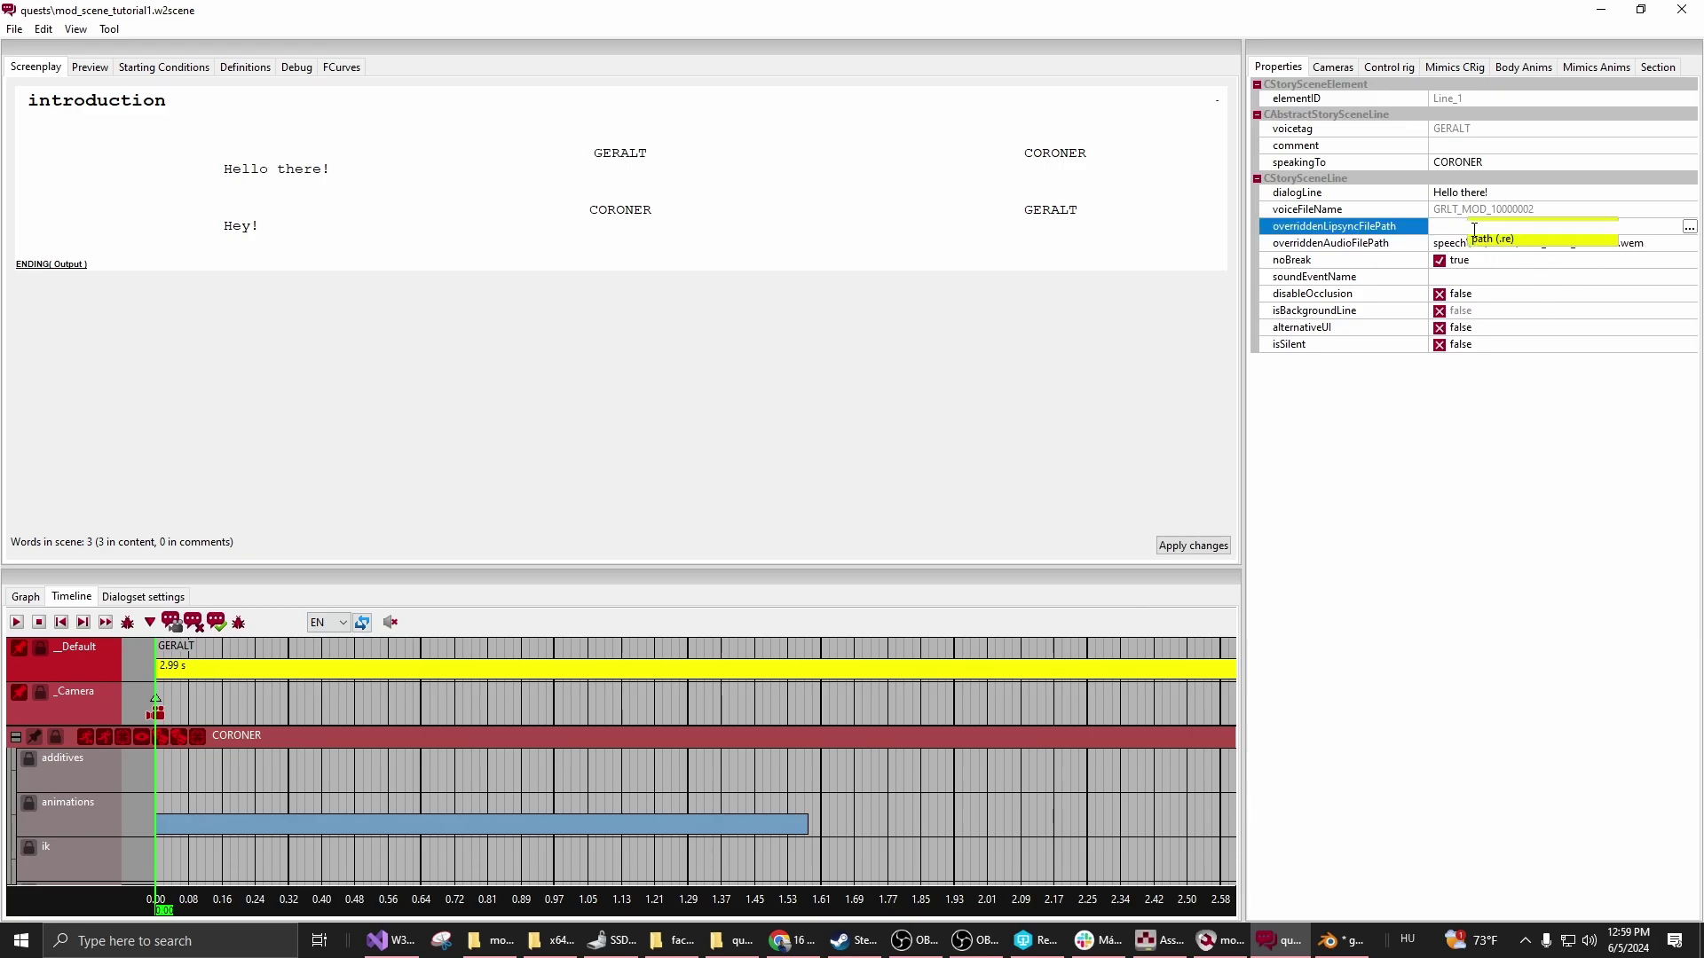
click(1687, 227)
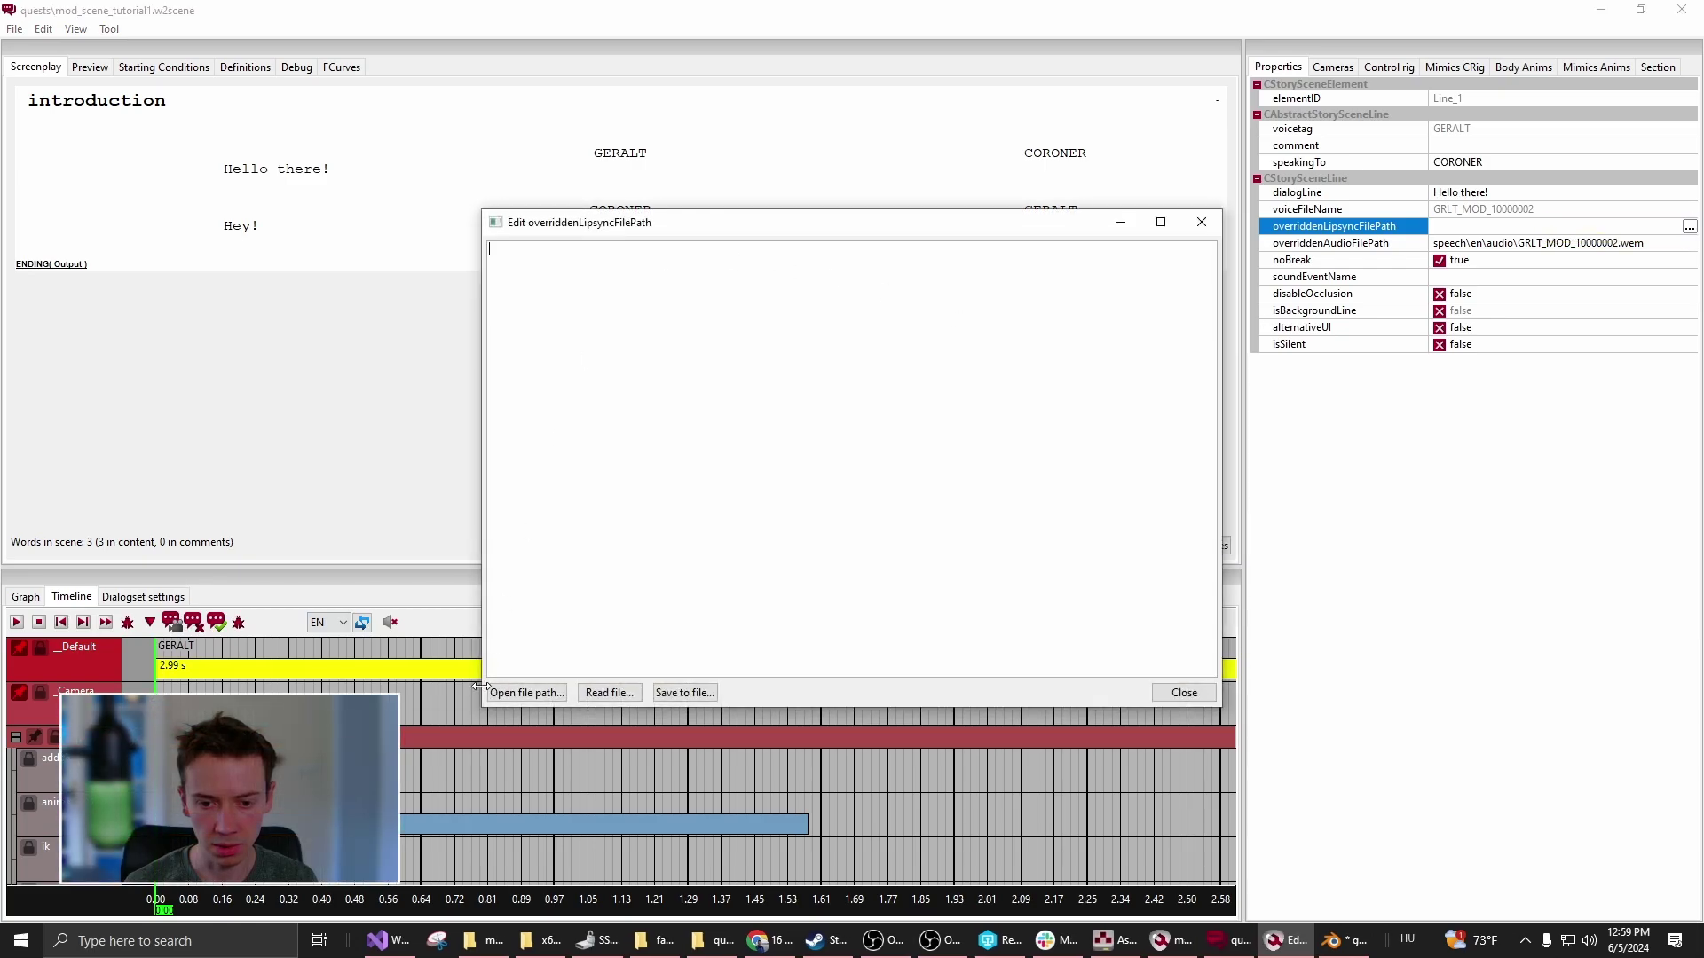
click(524, 692)
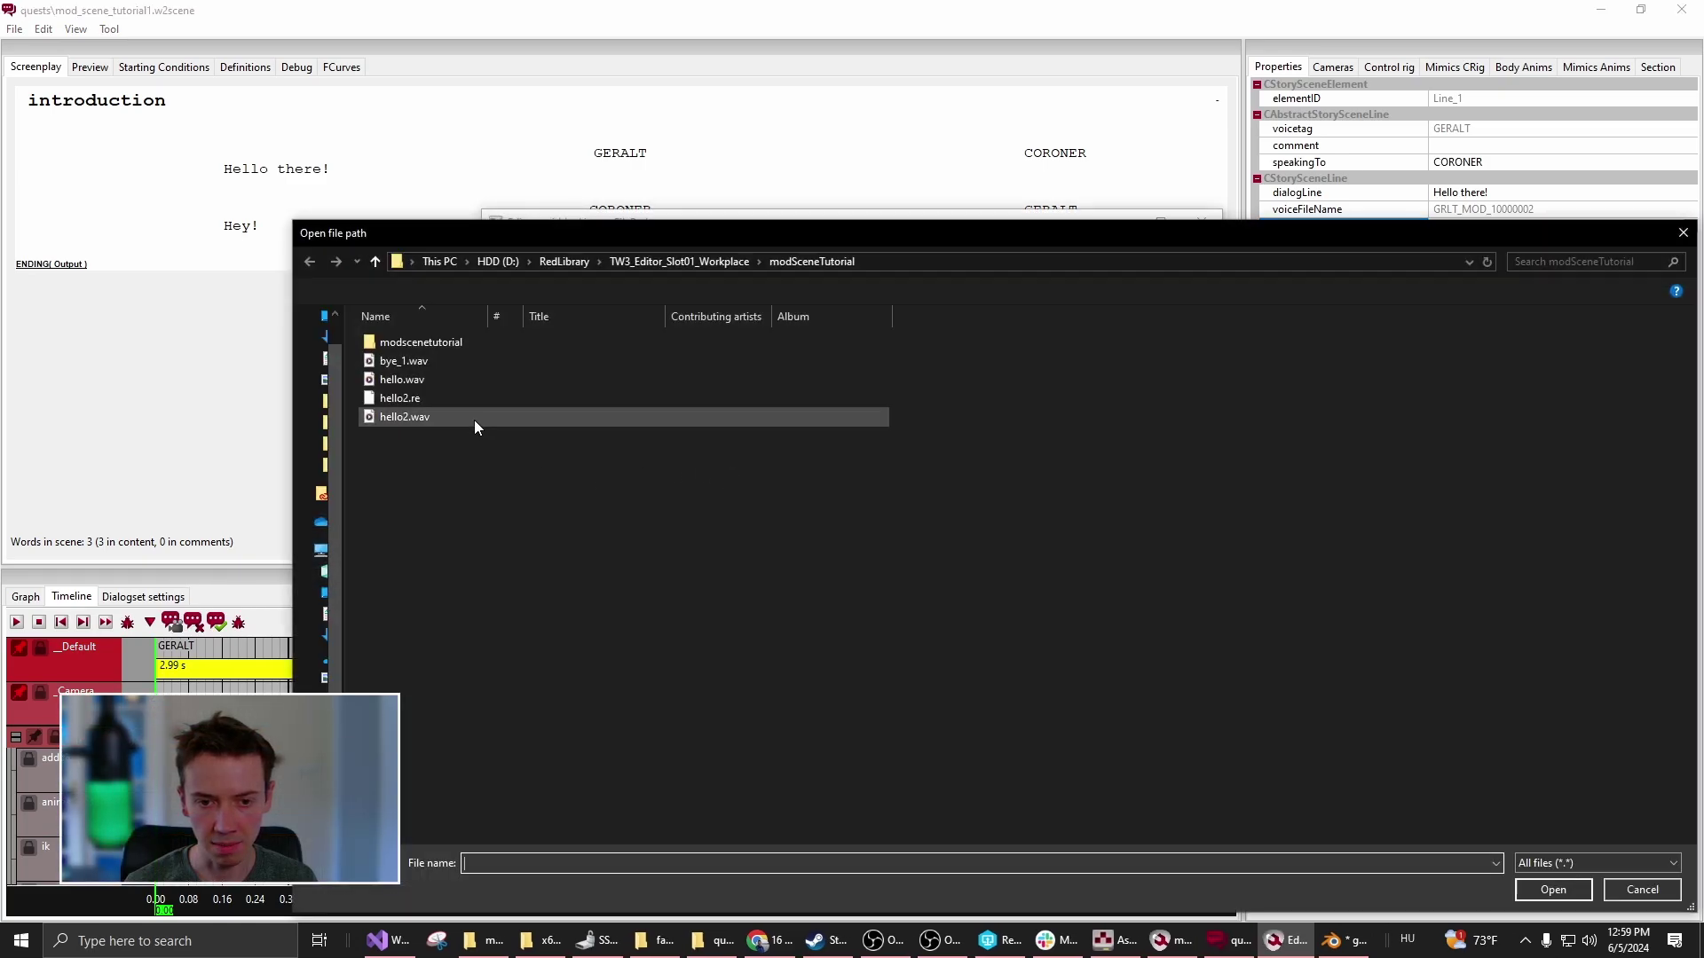
click(425, 400)
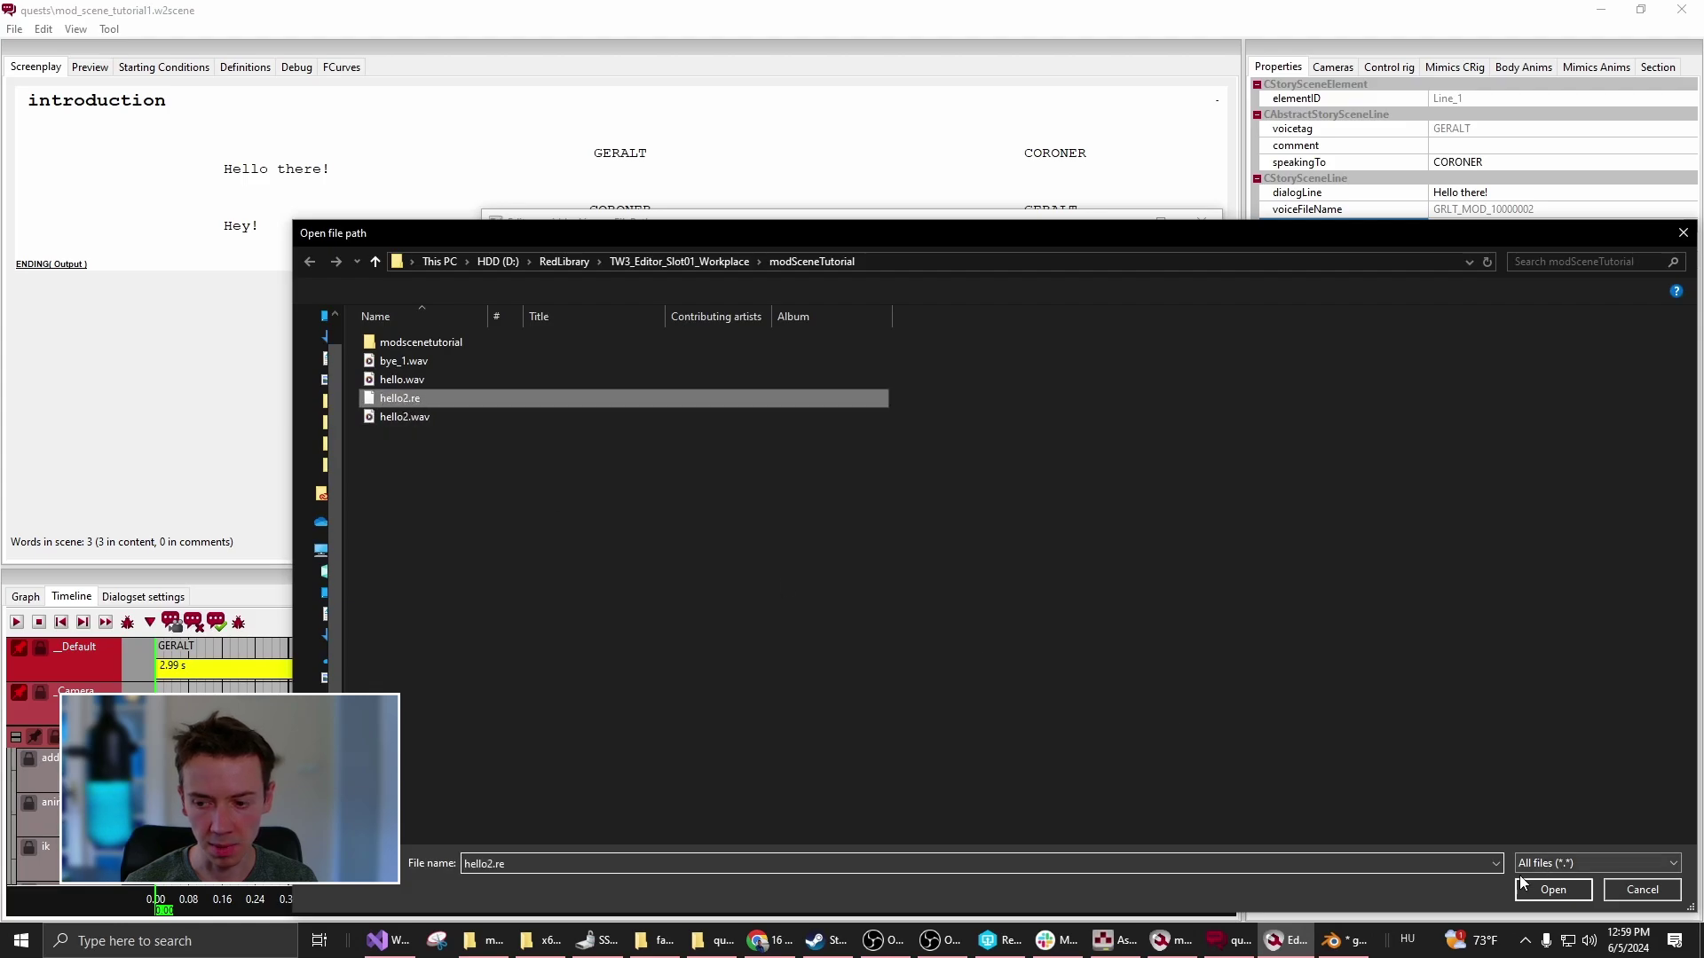
click(1550, 891)
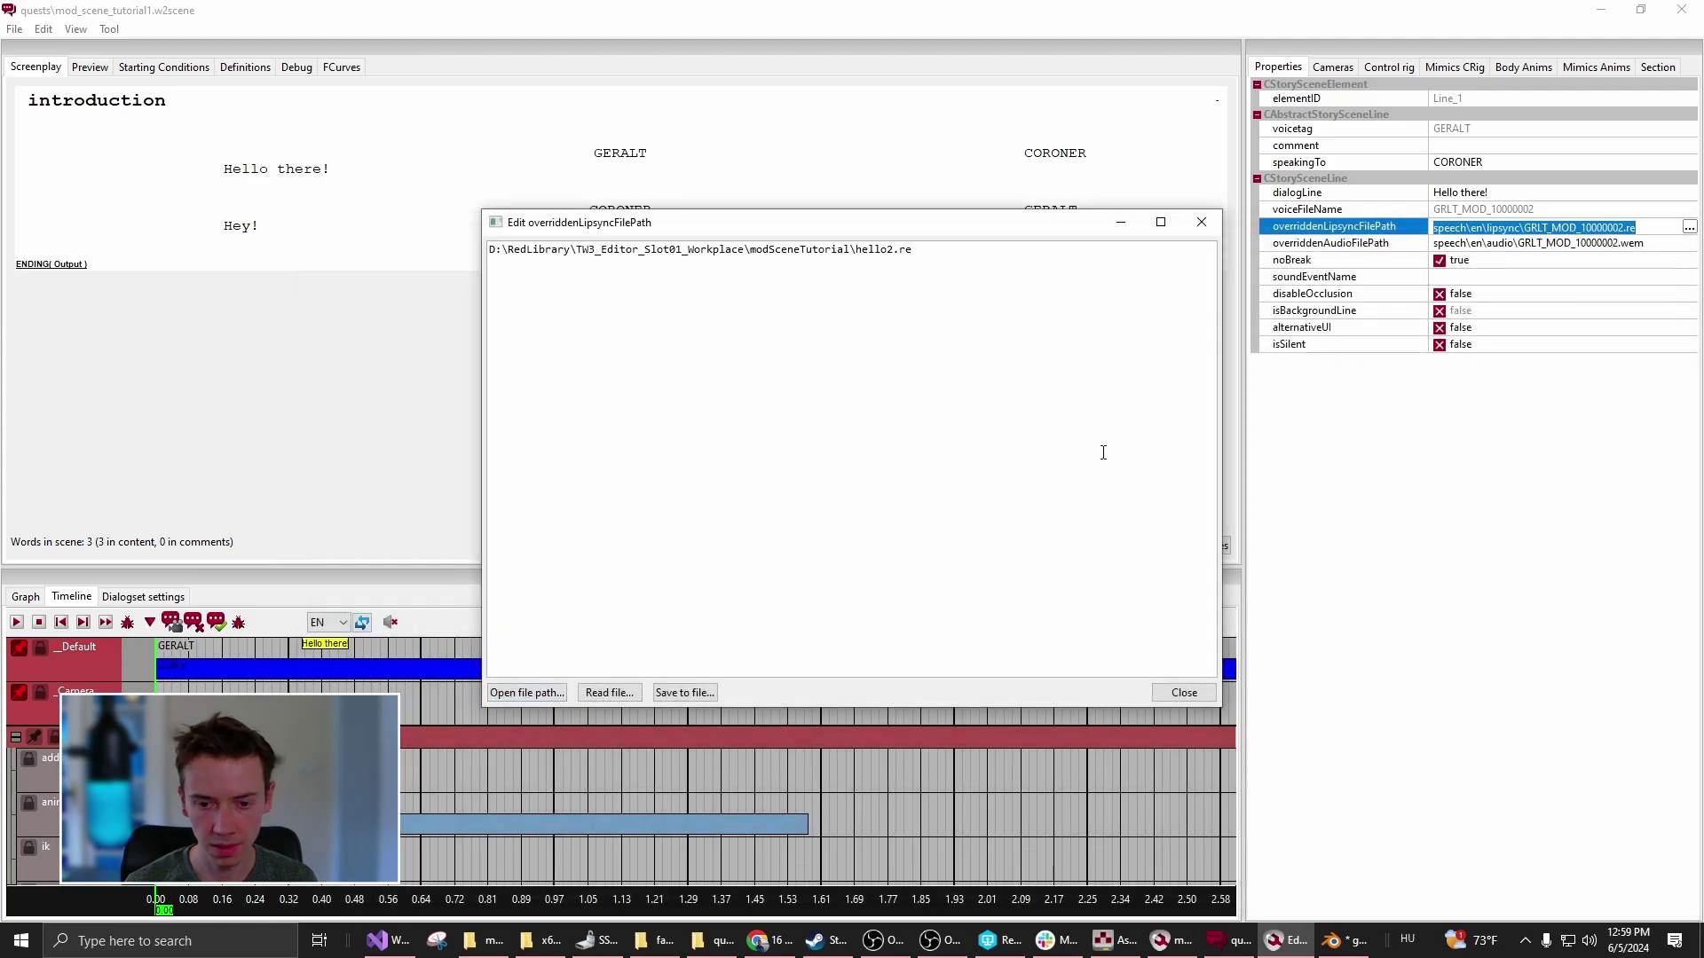
click(1185, 692)
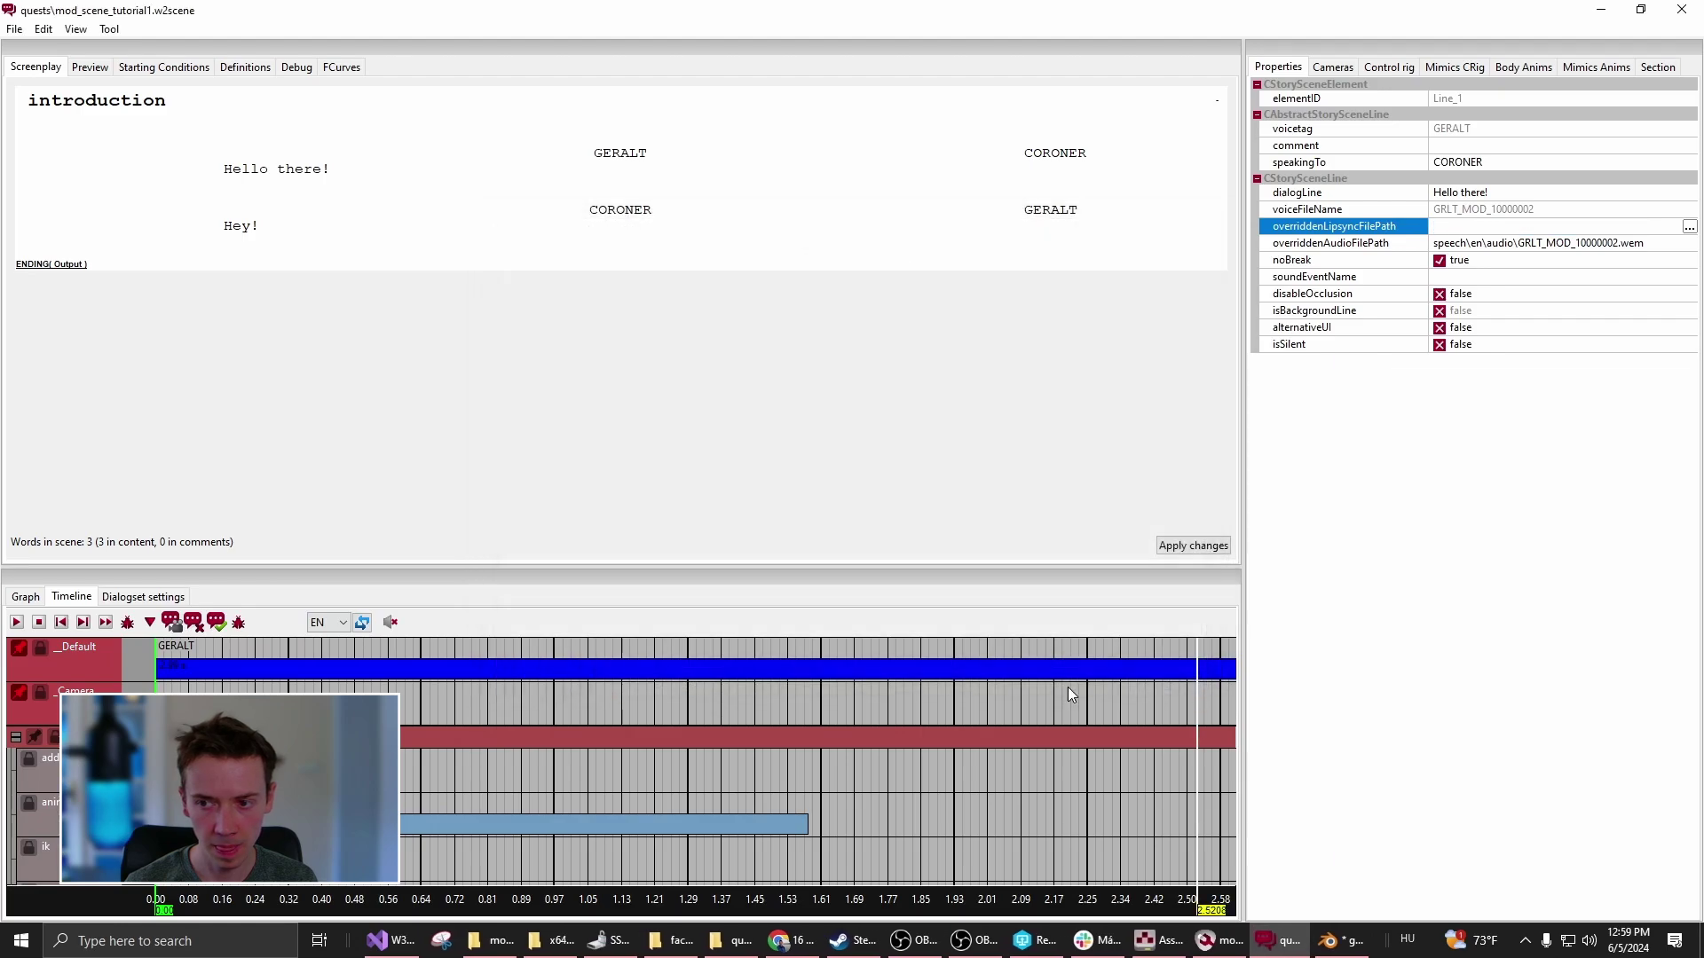
click(1614, 243)
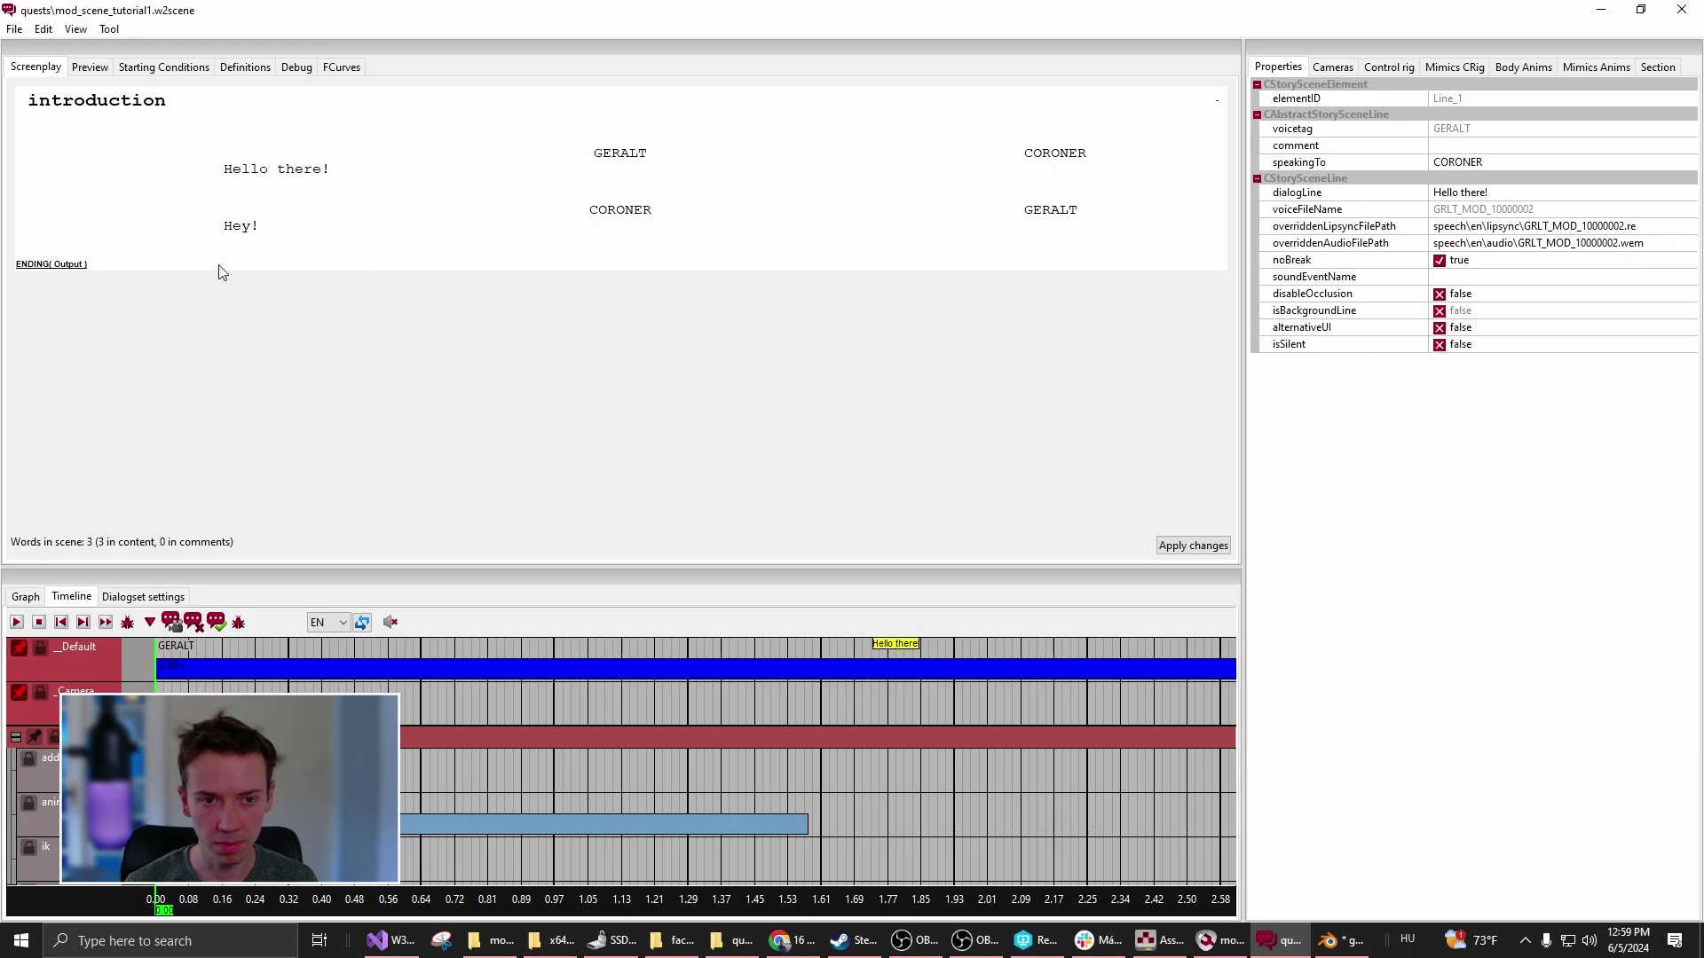
- Play the 3D scene preview through Geralt's 'Hello there!' line to check the lip-sync, then stop
click(89, 66)
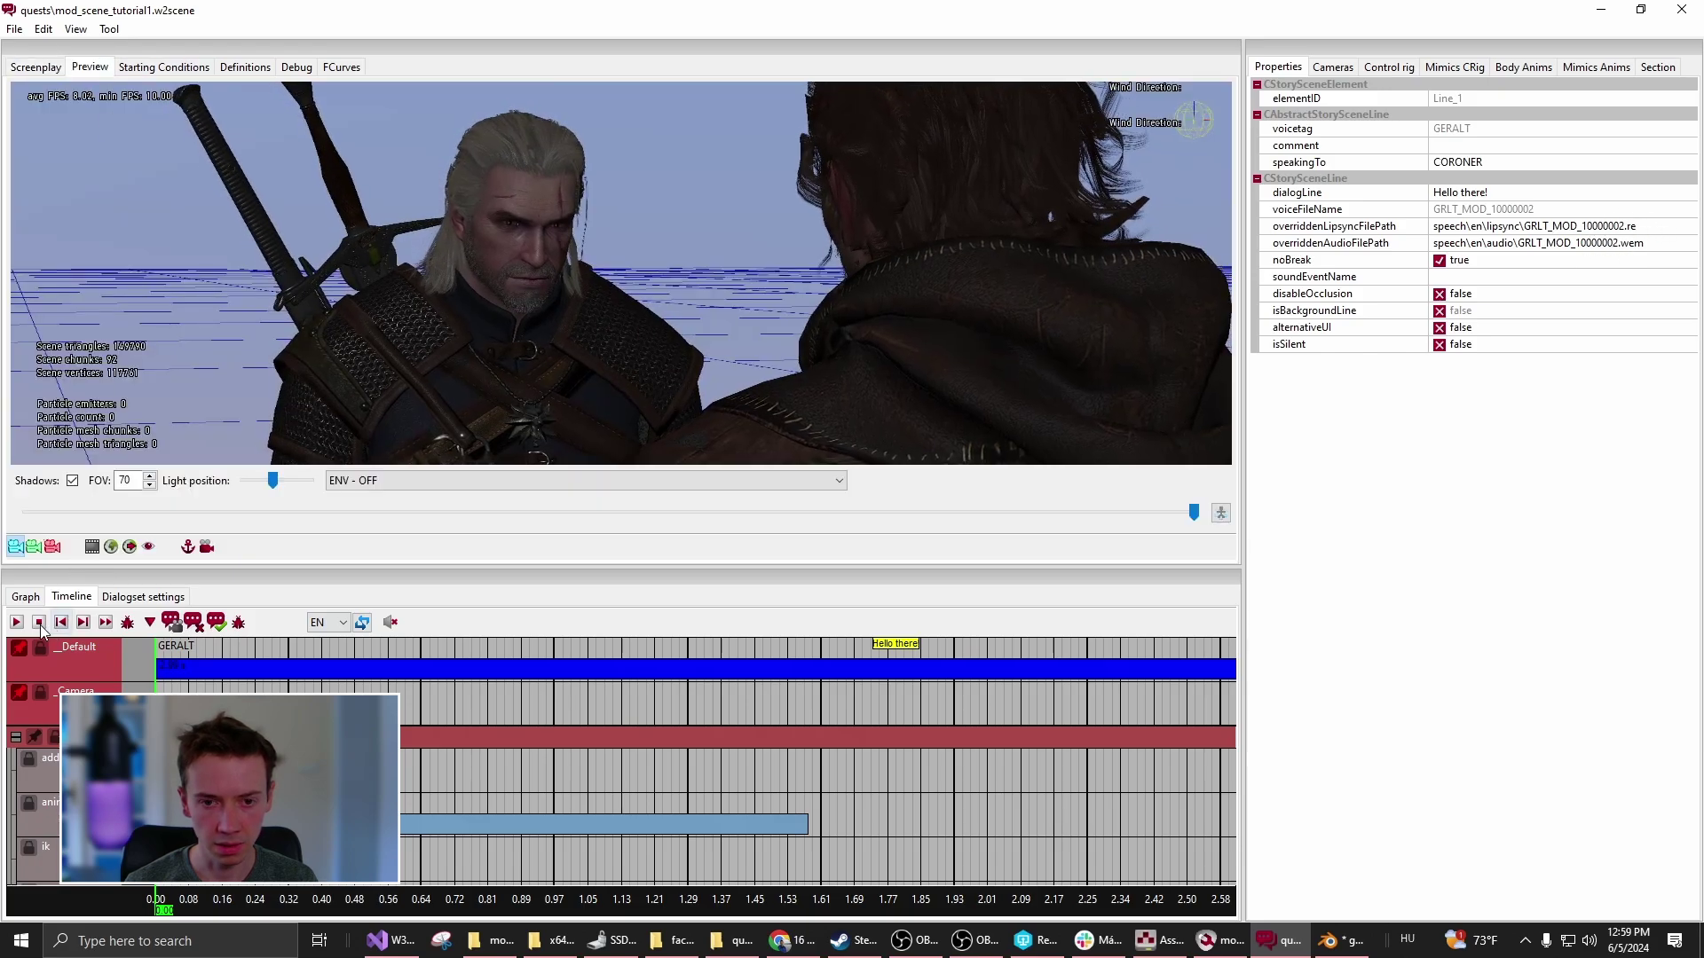
click(16, 622)
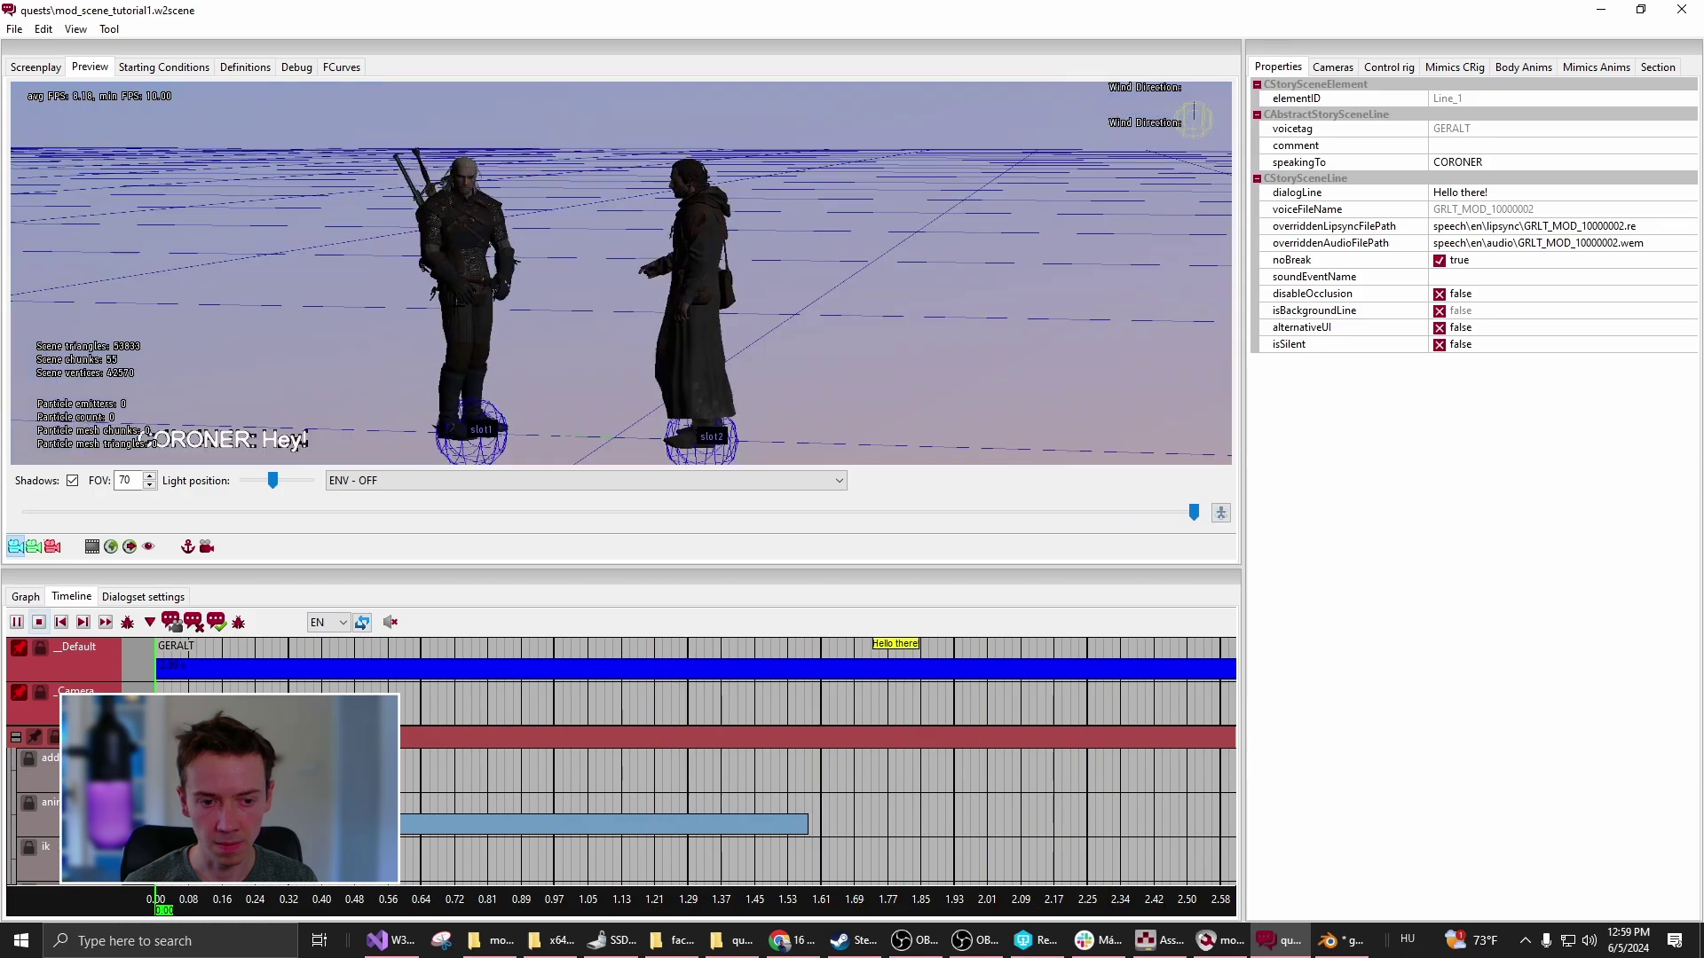
click(38, 622)
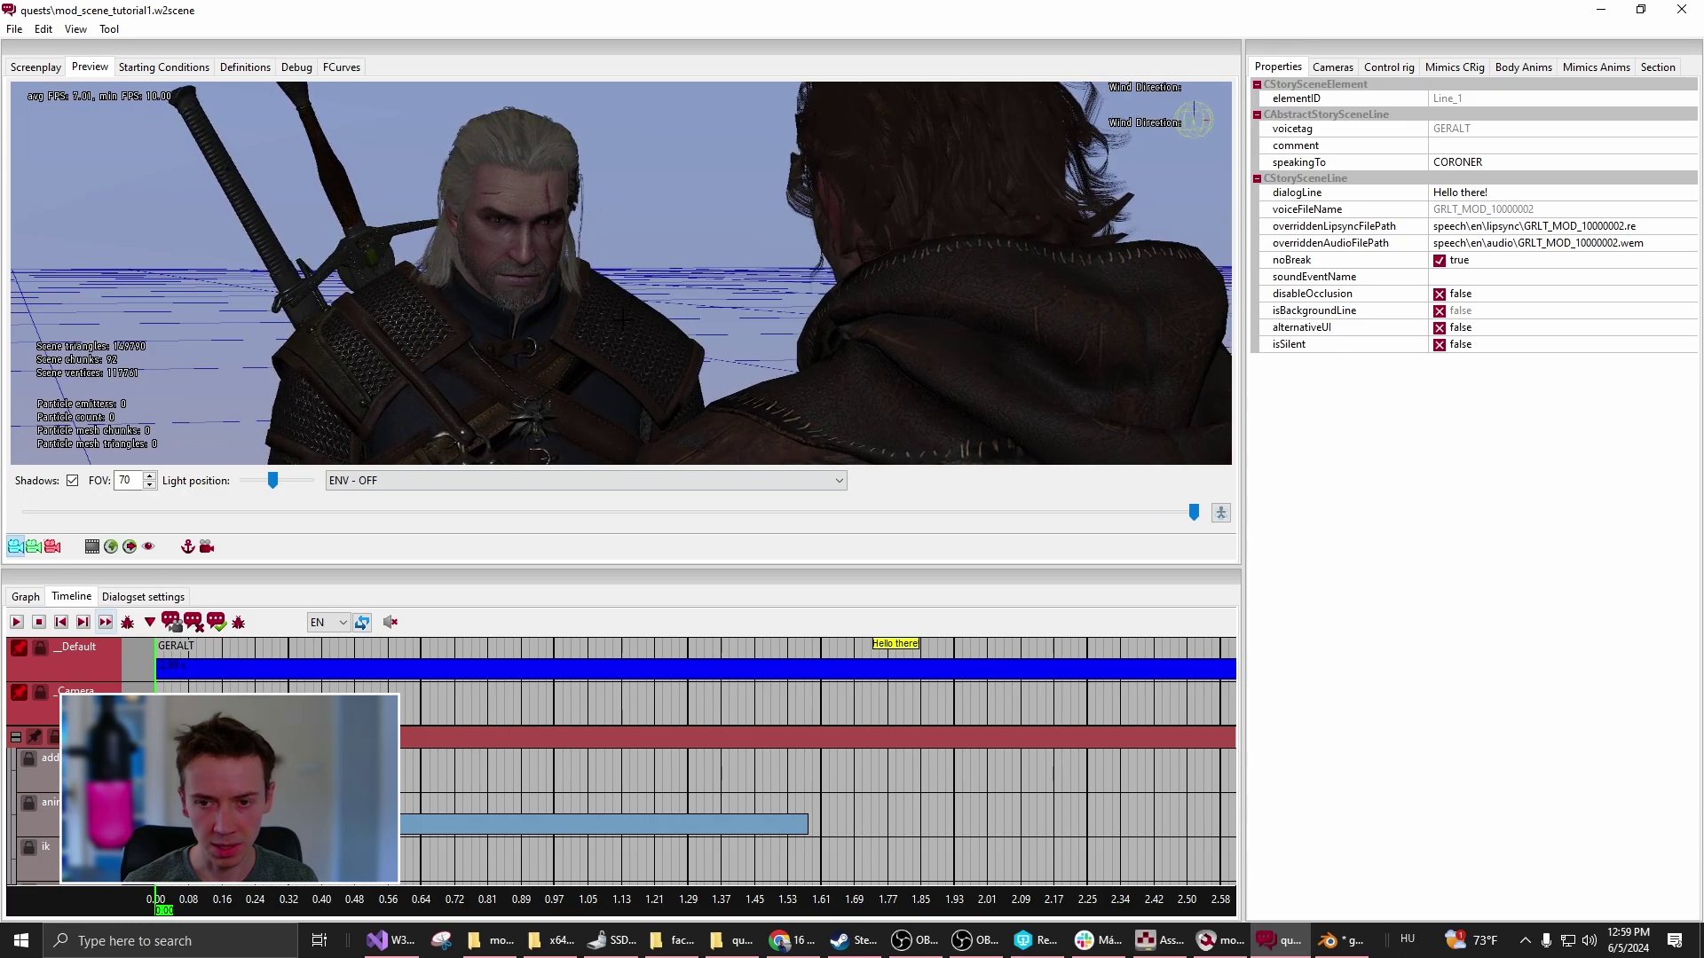